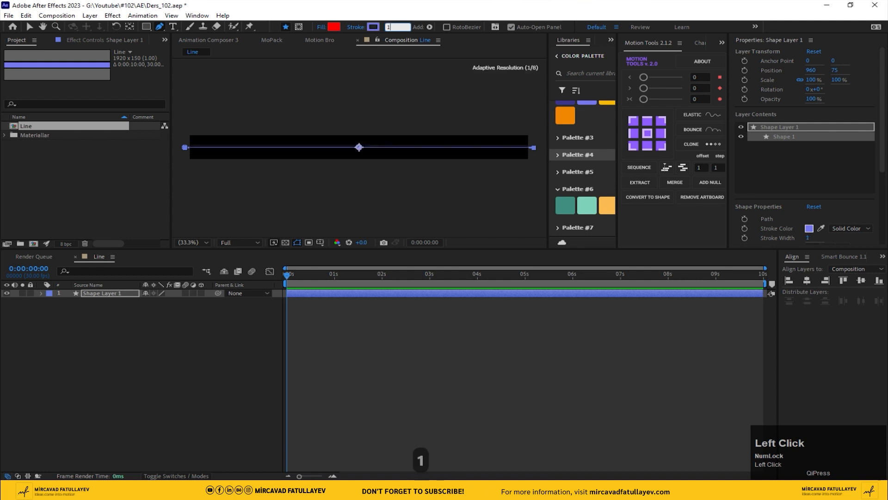
# Set the shape layer's stroke width to 110 px
pyautogui.press('Return')
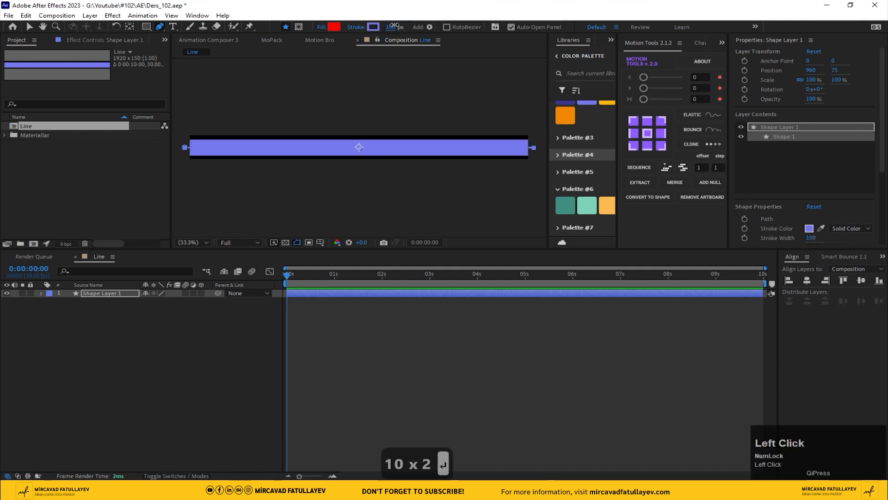
pyautogui.write('110')
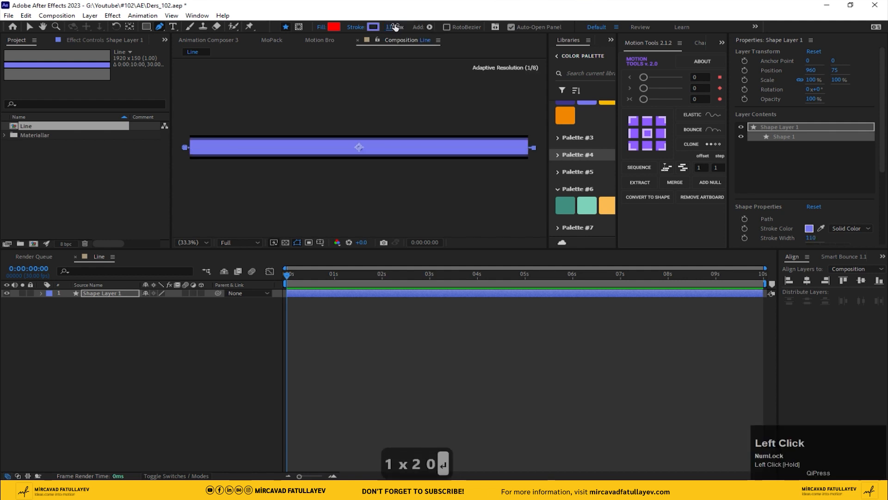
pyautogui.press('Return')
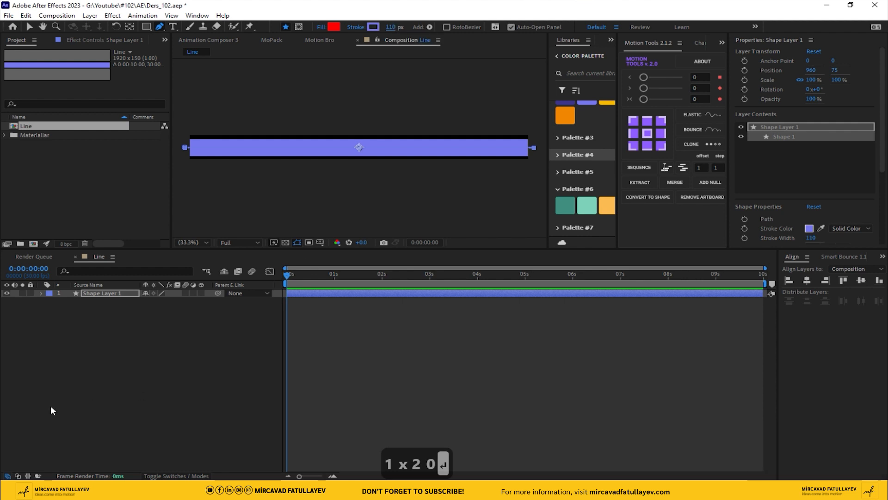
# Add a Trim Paths operator to the shape layer's contents
pyautogui.click(93, 293)
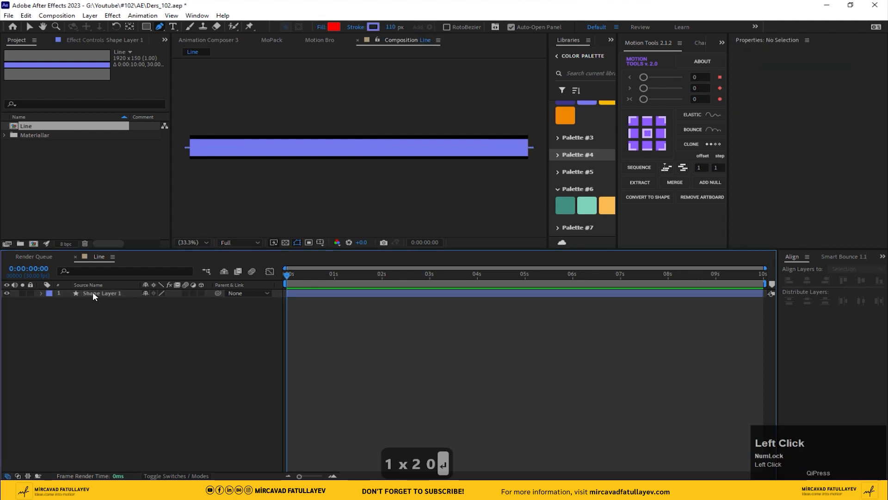
pyautogui.click(41, 293)
pyautogui.click(207, 301)
pyautogui.click(243, 250)
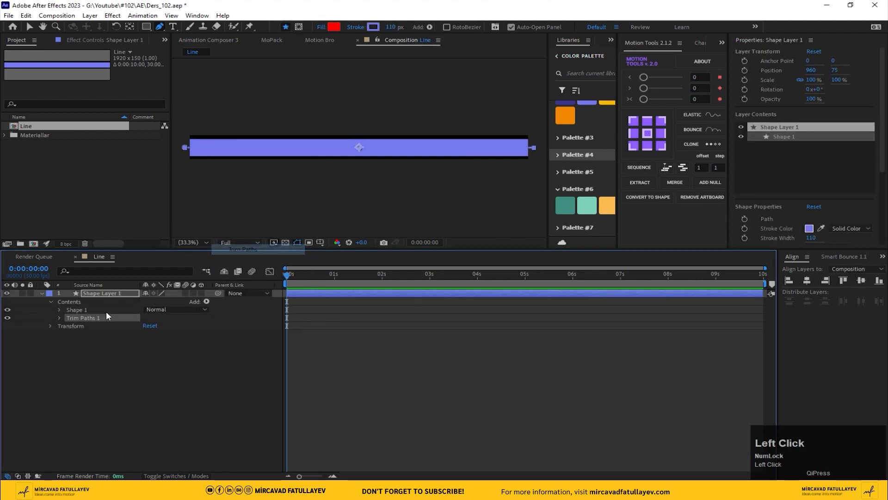
# Set the Trim Paths Start to 20% and End to 80%
pyautogui.click(151, 326)
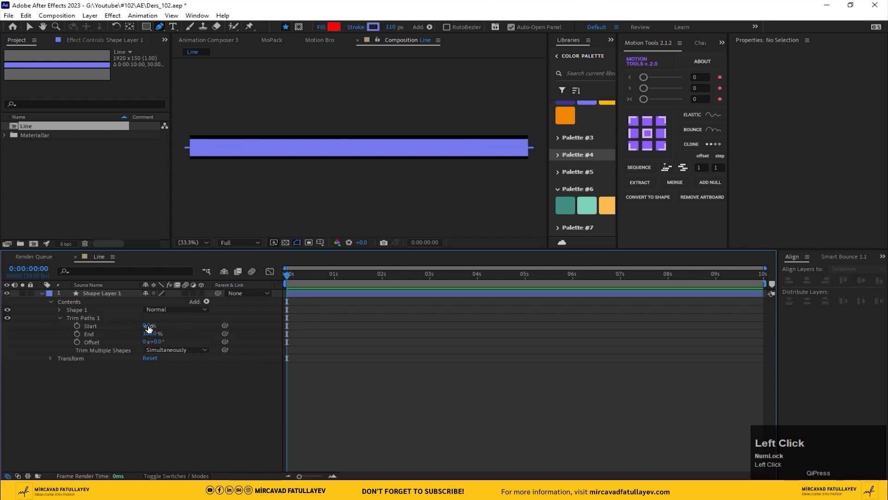
pyautogui.write('20')
pyautogui.press('Return')
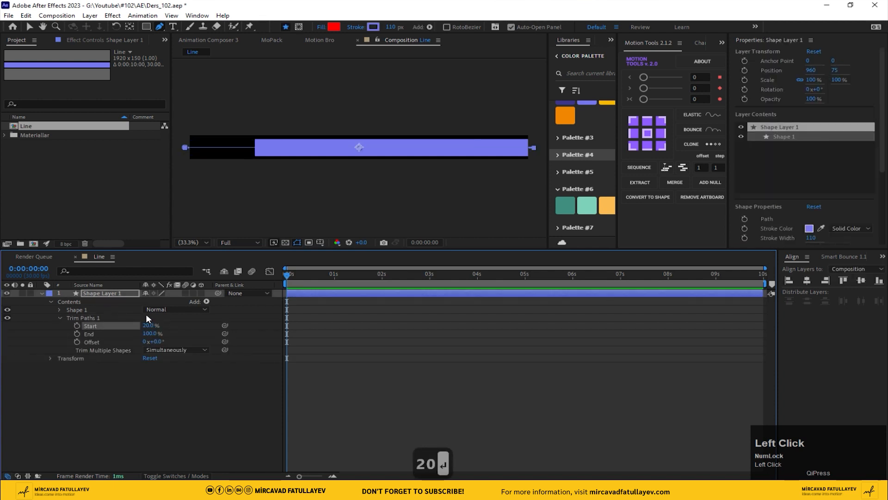
pyautogui.write('80')
pyautogui.press('Return')
# Reveal the layer's Position property and set a Position keyframe at the first frame
pyautogui.click(60, 318)
pyautogui.press('p')
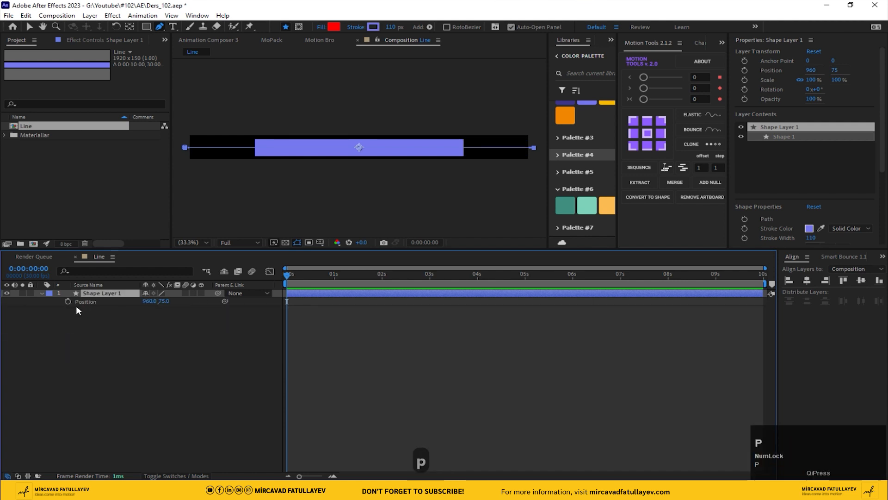
pyautogui.click(69, 301)
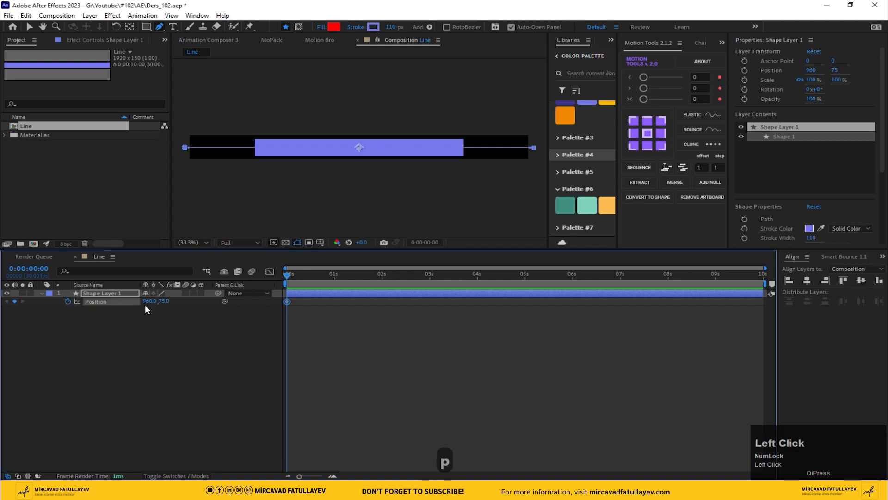
# At 1 second, set the Position to 2550, 75
pyautogui.moveTo(331, 281); pyautogui.dragTo(335, 284)
pyautogui.moveTo(149, 304); pyautogui.dragTo(279, 294)
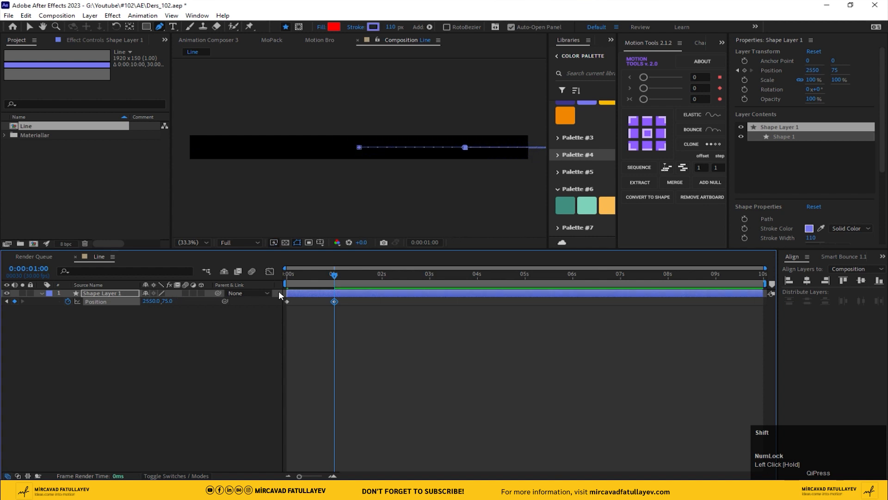
# Return to the first keyframe and set the Position to -710, 75
pyautogui.click(7, 301)
pyautogui.moveTo(148, 302); pyautogui.dragTo(64, 301)
pyautogui.click(338, 315)
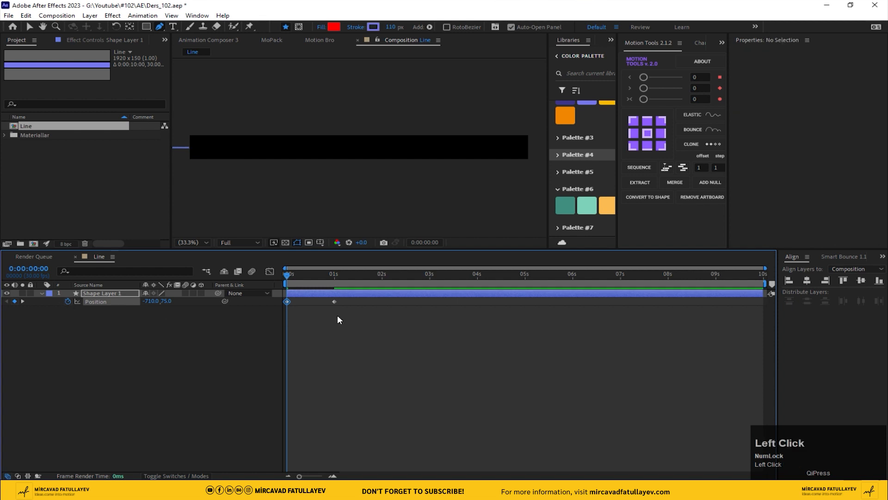
# Apply Easy Ease to the Position keyframes and preview the animation
pyautogui.click(334, 301)
pyautogui.rightClick(334, 302)
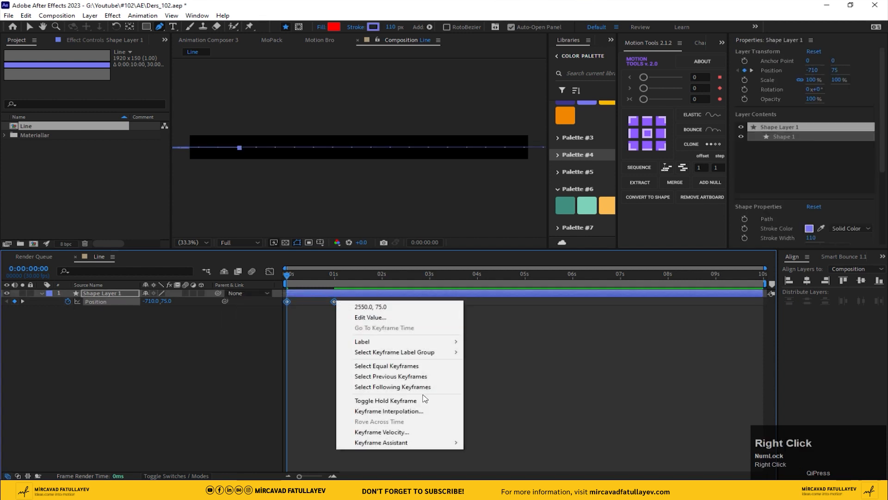
pyautogui.click(444, 442)
pyautogui.click(569, 379)
pyautogui.press('space')
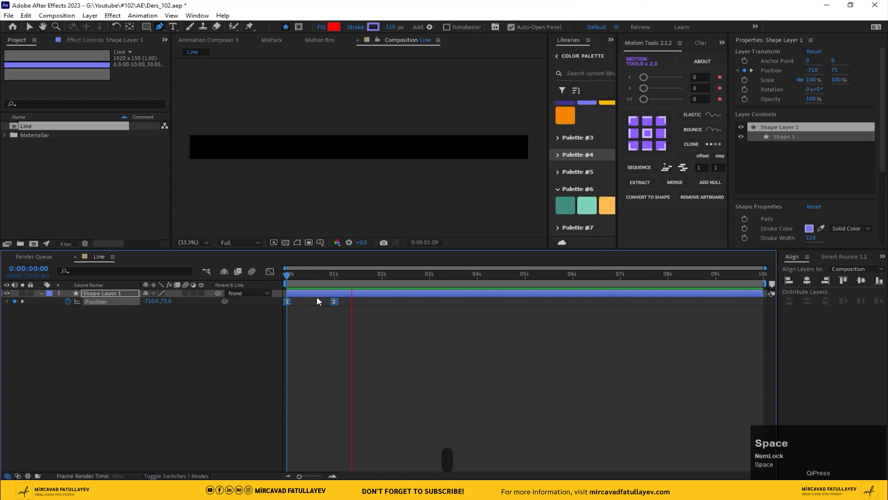
# Set the work area end at 1 second and trim the composition to the work area
pyautogui.click(335, 274)
pyautogui.press('n')
pyautogui.rightClick(309, 285)
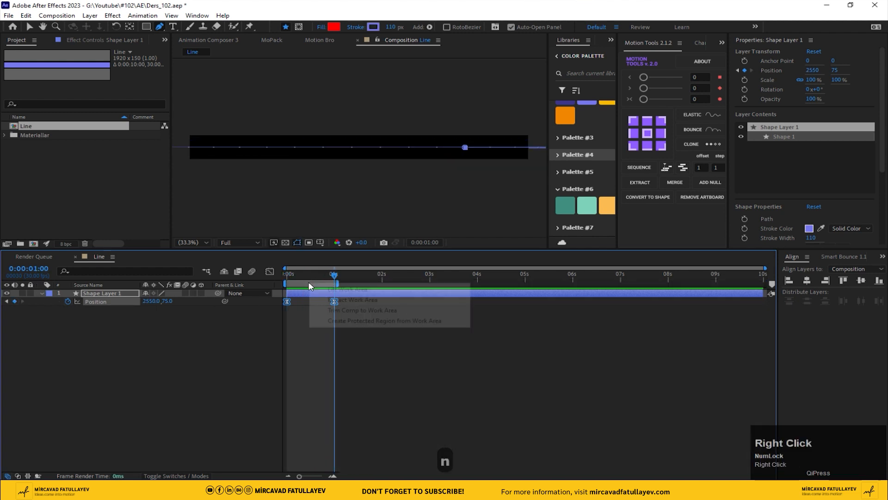
pyautogui.click(318, 310)
# Create a new composition named Line_D and place the Line composition into it as a layer
pyautogui.click(109, 361)
pyautogui.click(23, 155)
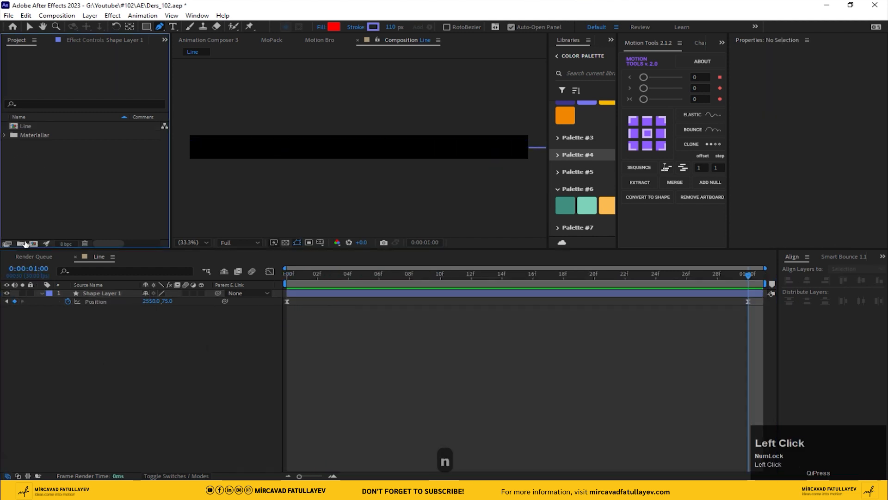
pyautogui.click(33, 243)
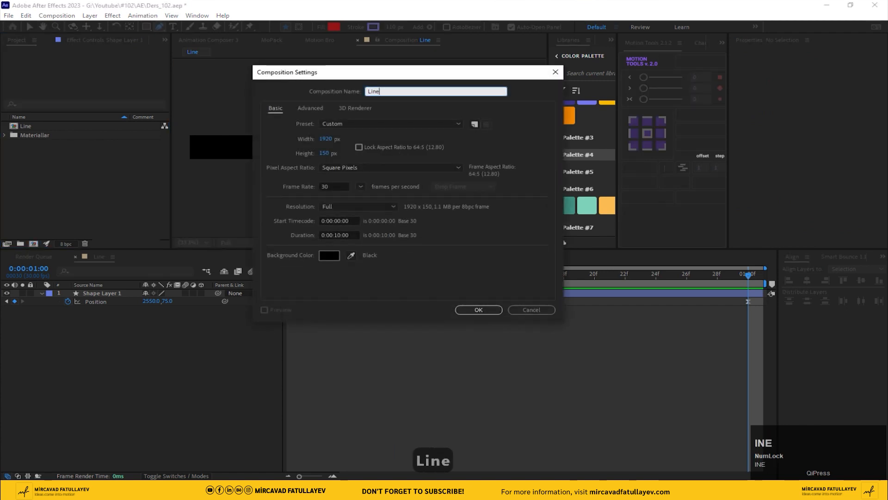
pyautogui.write('Line_d')
pyautogui.press('BackSpace')
pyautogui.write('D')
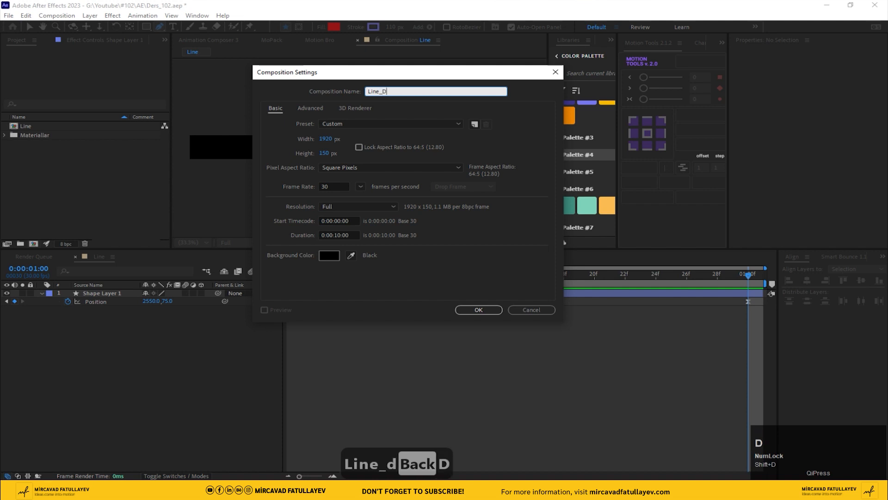
pyautogui.press('Return')
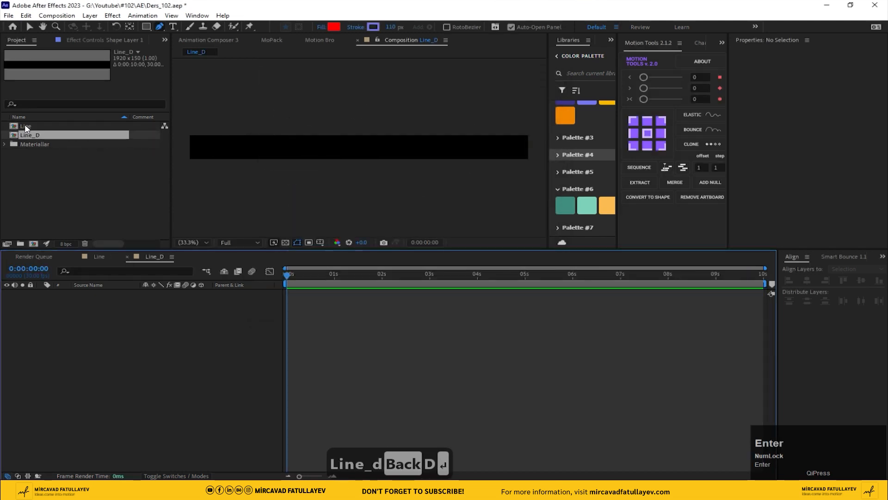
pyautogui.moveTo(26, 128); pyautogui.dragTo(114, 356)
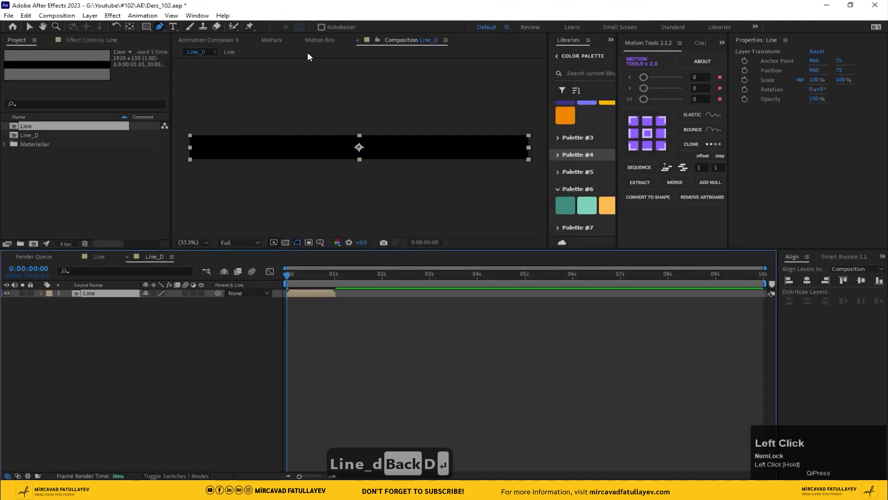
# Change the Line_D composition height to 1080 px in Composition Settings
pyautogui.click(47, 17)
pyautogui.click(74, 40)
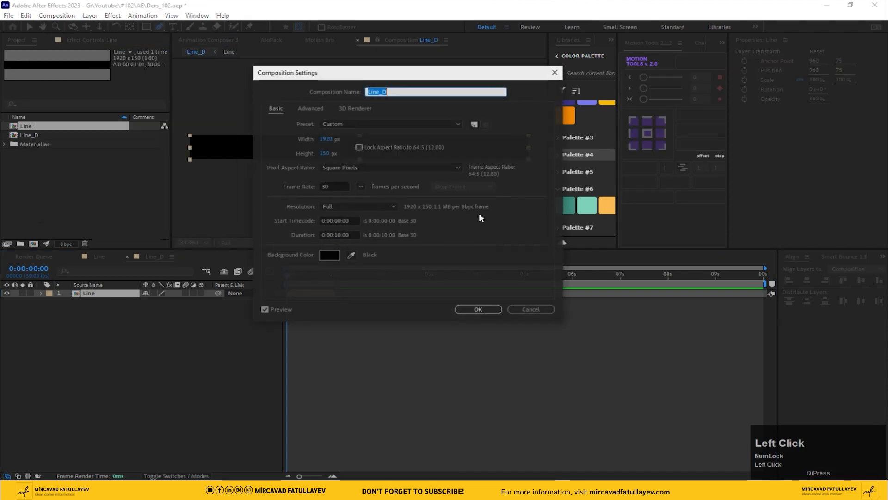
pyautogui.click(324, 154)
pyautogui.write('1080')
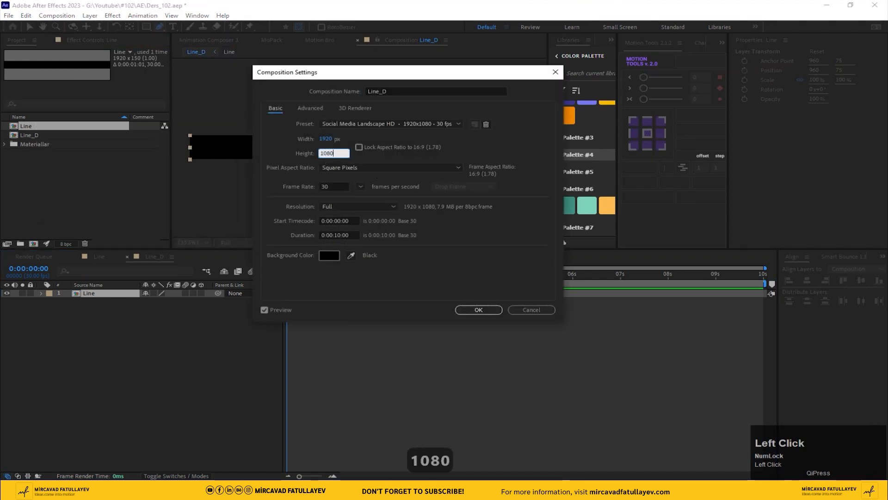
pyautogui.press('Return')
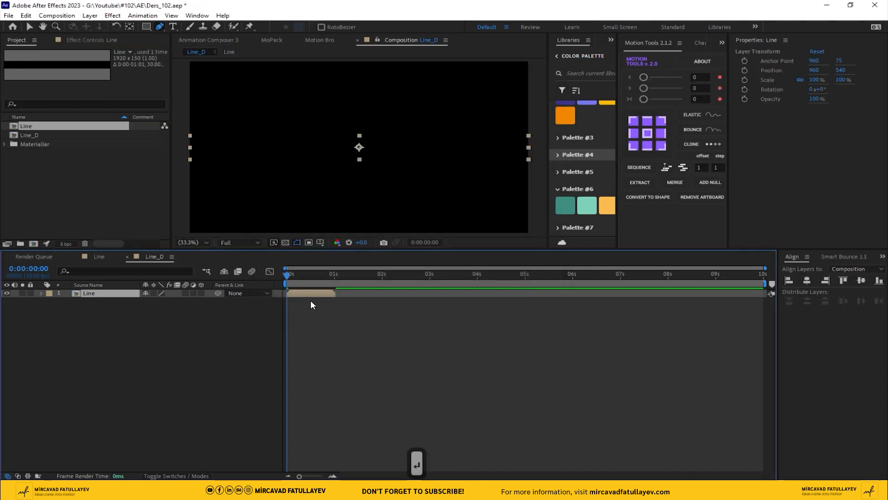
# Duplicate the Line layer and move the copy upward in the frame
pyautogui.moveTo(299, 276); pyautogui.dragTo(311, 277)
pyautogui.scroll(-1, 329, 166)
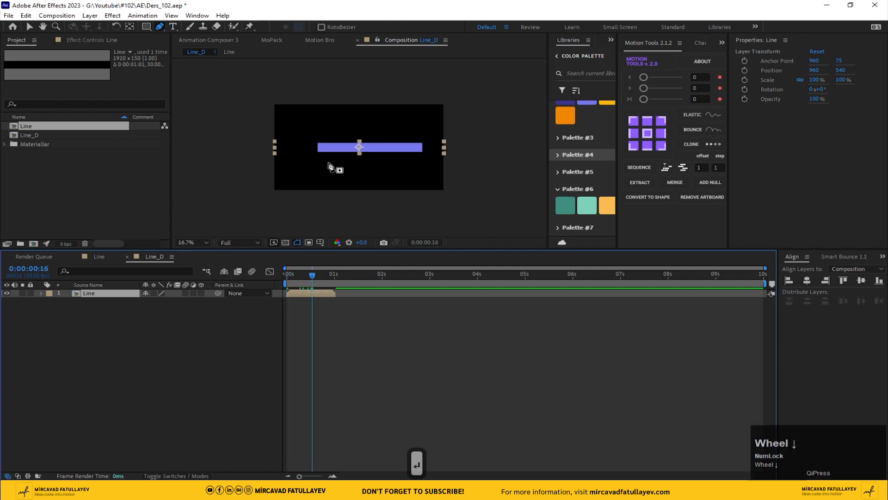
pyautogui.press('v')
pyautogui.hotkey('ctrl', 'd')
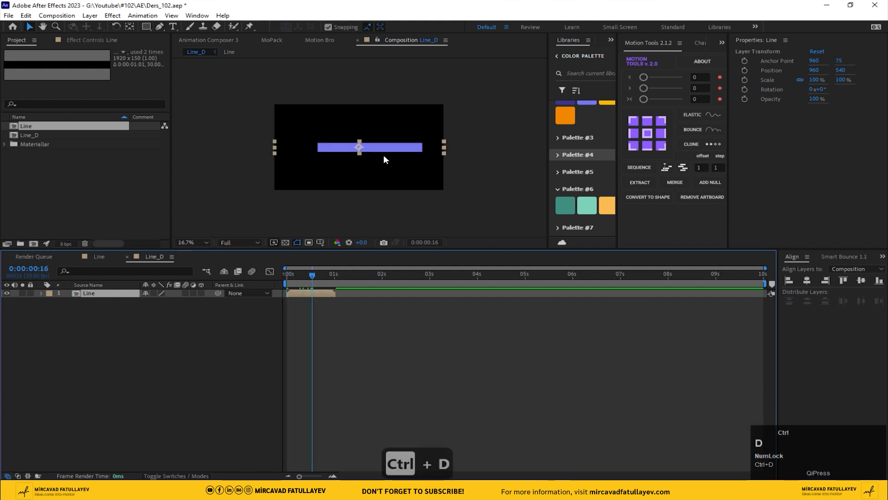
pyautogui.moveTo(360, 148); pyautogui.dragTo(375, 138)
# Duplicate a Line layer once more and select all three layers
pyautogui.click(92, 301)
pyautogui.hotkey('ctrl', 'd')
pyautogui.hotkey('ctrl', 'a')
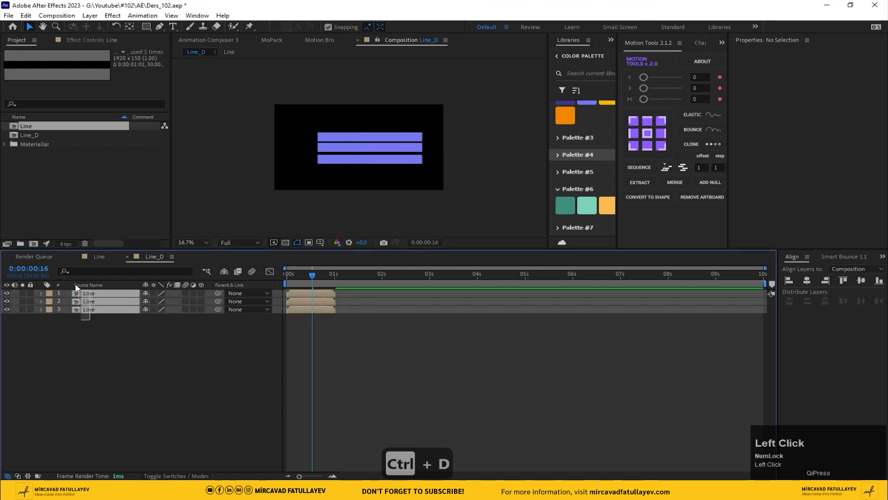
# Duplicate all three layers and move the copies up above the originals
pyautogui.hotkey('ctrl', 'd')
pyautogui.moveTo(90, 310); pyautogui.dragTo(93, 297)
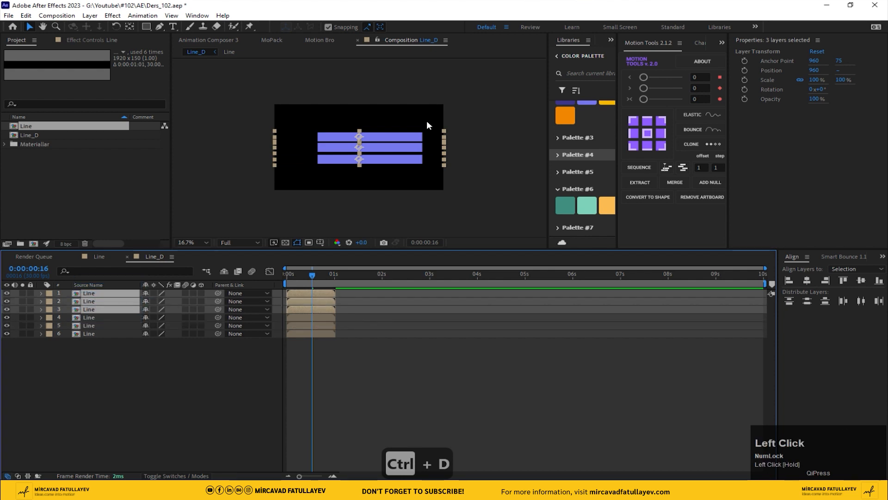
pyautogui.keyDown('shift'); pyautogui.moveTo(369, 143); pyautogui.dragTo(375, 121); pyautogui.keyUp('shift')
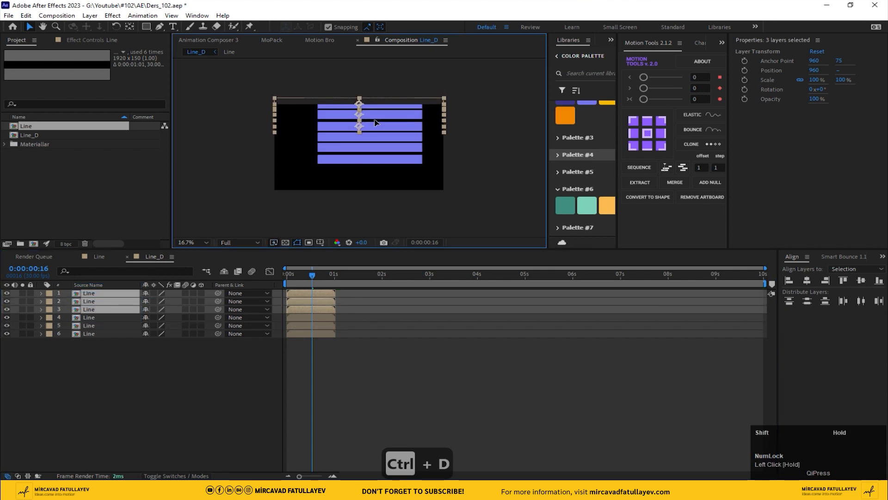
# Distribute all six Line layers evenly by vertical centre and move the stack down
pyautogui.moveTo(106, 392); pyautogui.dragTo(53, 289)
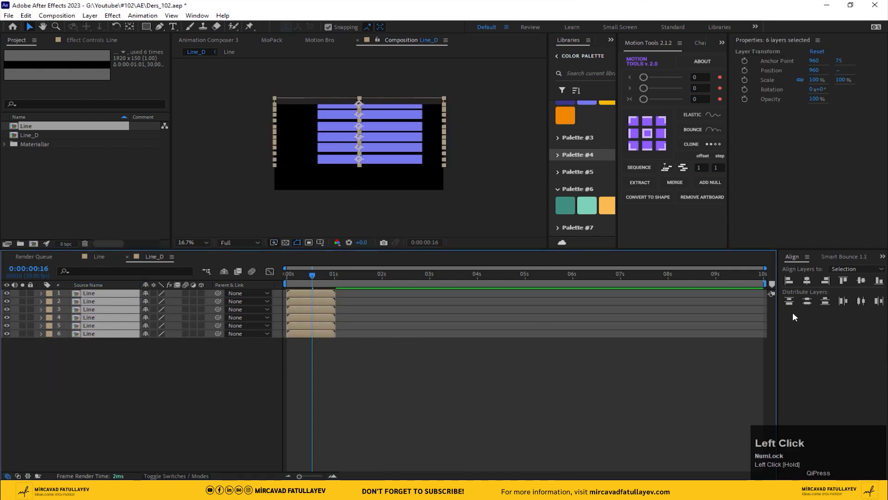
pyautogui.click(807, 302)
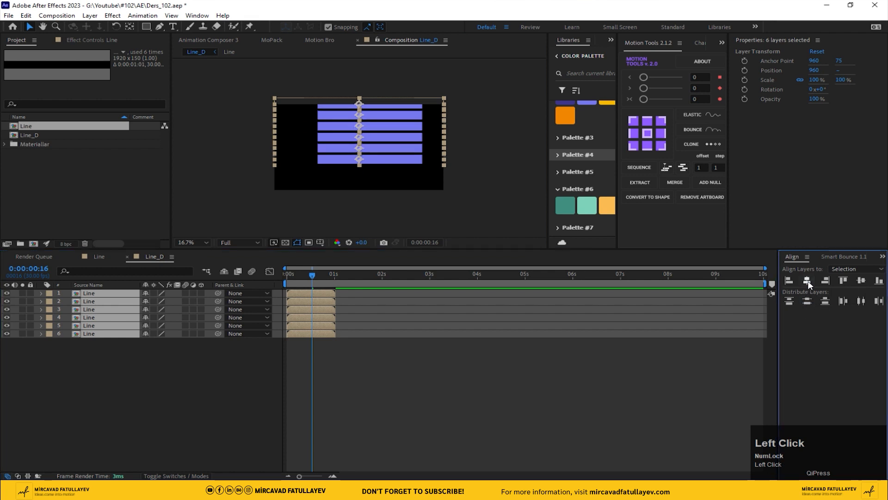
pyautogui.keyDown('shift'); pyautogui.moveTo(359, 123); pyautogui.dragTo(360, 138); pyautogui.keyUp('shift')
# Turn on the Title/Action Safe guides in the composition view
pyautogui.click(321, 242)
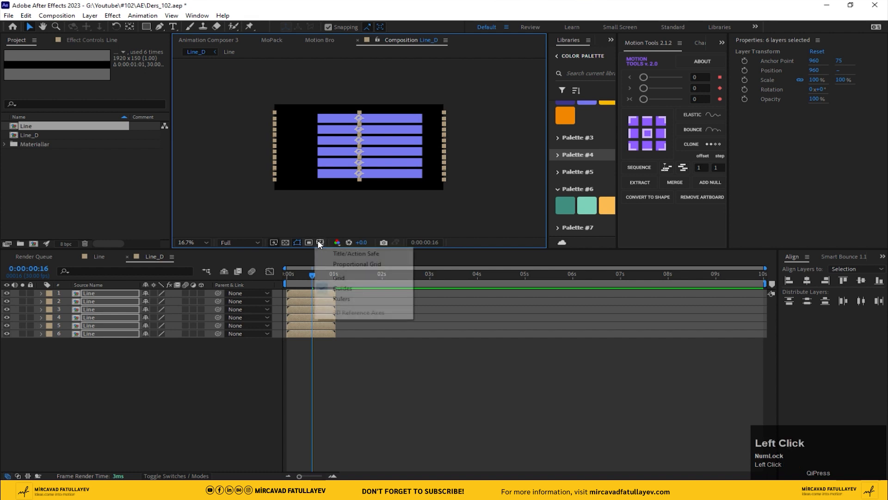
pyautogui.click(348, 253)
pyautogui.scroll(4, 331, 179)
pyautogui.scroll(-4, 332, 180)
pyautogui.scroll(4, 362, 172)
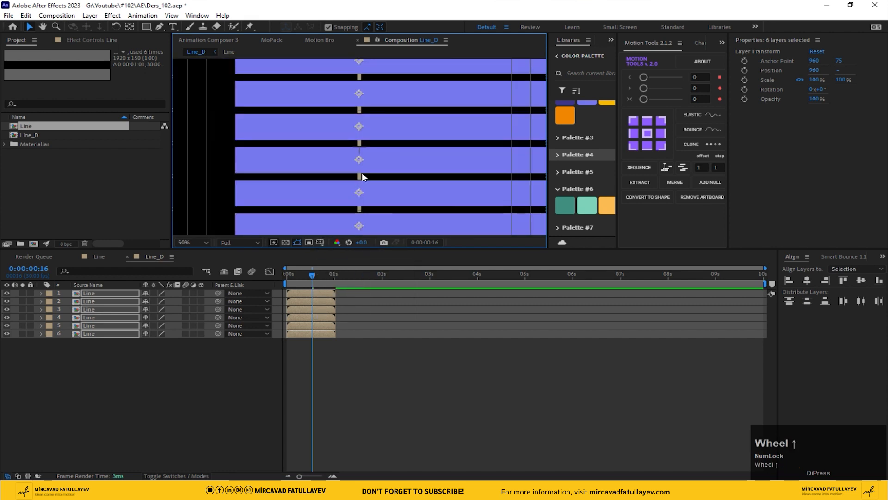
pyautogui.scroll(-4, 361, 172)
pyautogui.click(196, 240)
pyautogui.click(206, 260)
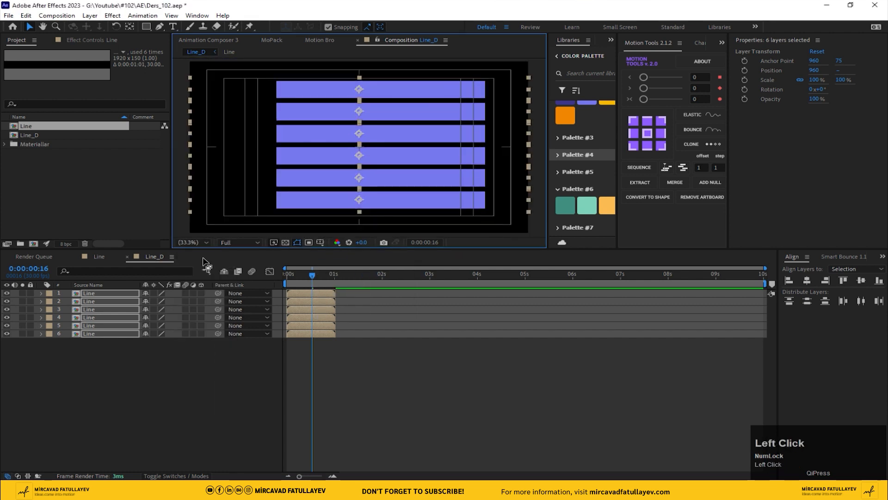
# Nudge the six layers down four steps, deselect them, and return the time indicator to the start
pyautogui.press('Down')
pyautogui.press('Down')
pyautogui.press('Down')
pyautogui.press('Down')
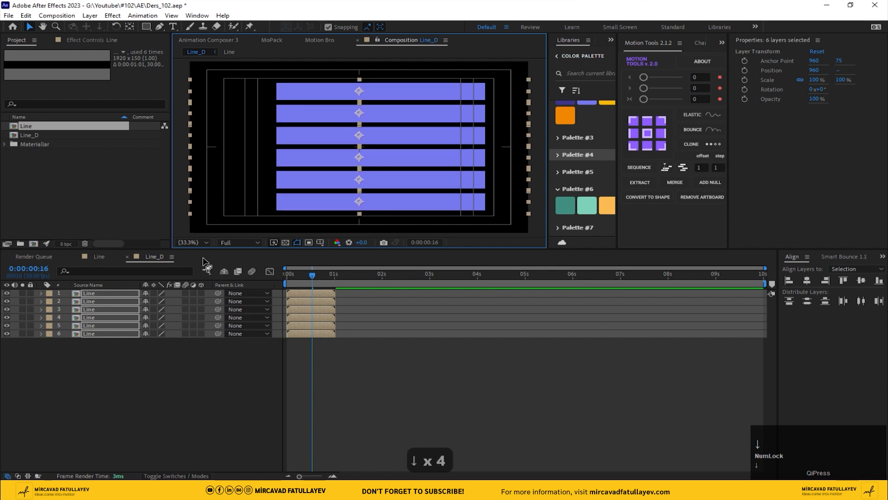
pyautogui.press('Down')
pyautogui.click(285, 377)
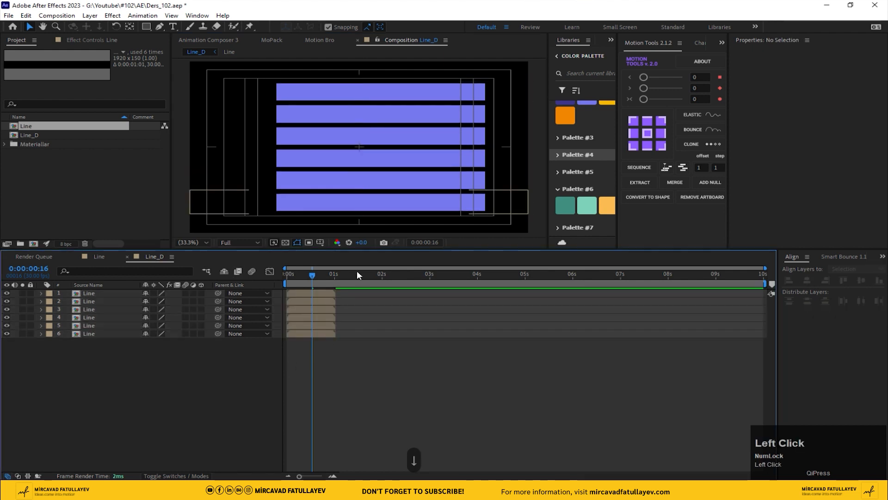
pyautogui.moveTo(316, 275); pyautogui.dragTo(216, 280)
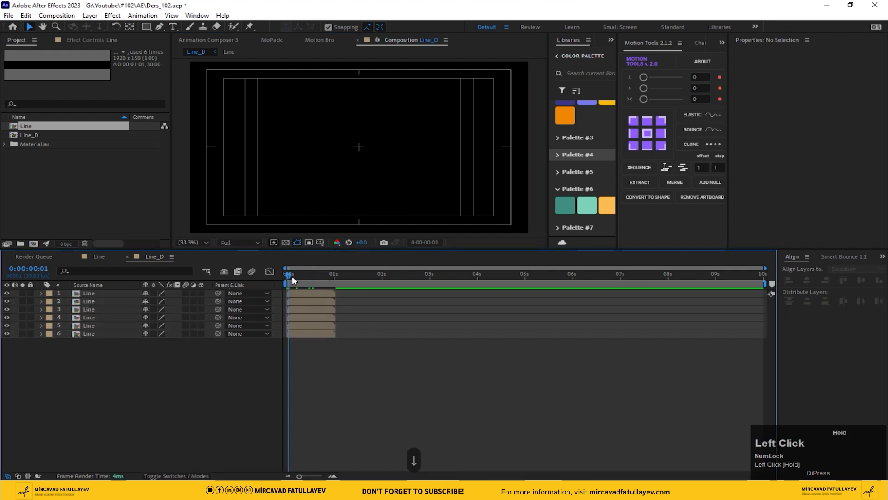
# Stagger the start times of layers 5, 4 and 3 by sliding their bars progressively later in the timeline
pyautogui.moveTo(292, 276); pyautogui.dragTo(295, 276)
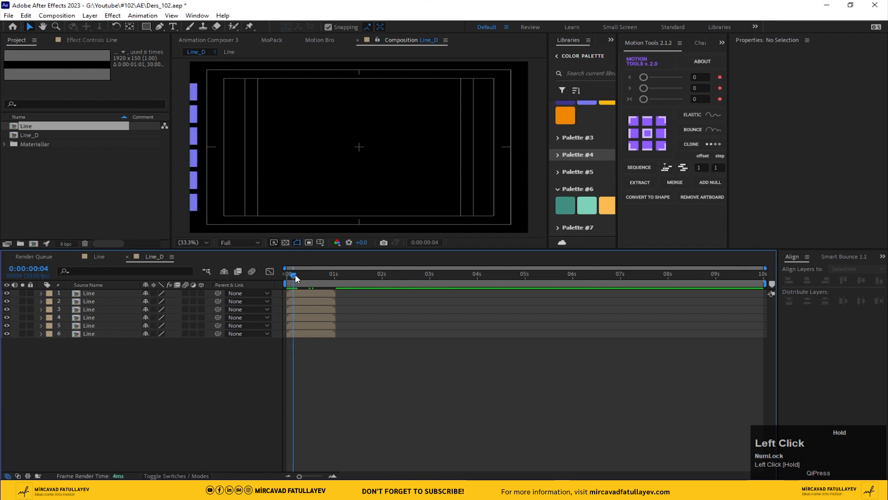
pyautogui.press('=')
pyautogui.press('=')
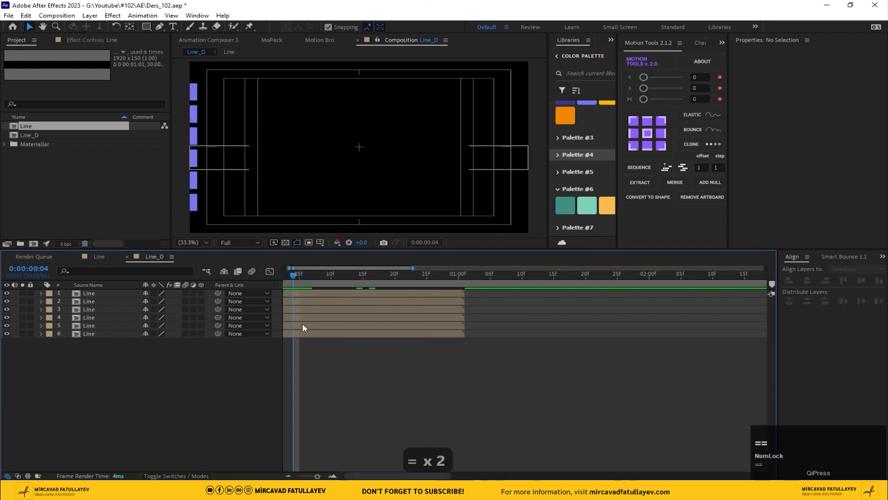
pyautogui.moveTo(303, 328); pyautogui.dragTo(329, 325)
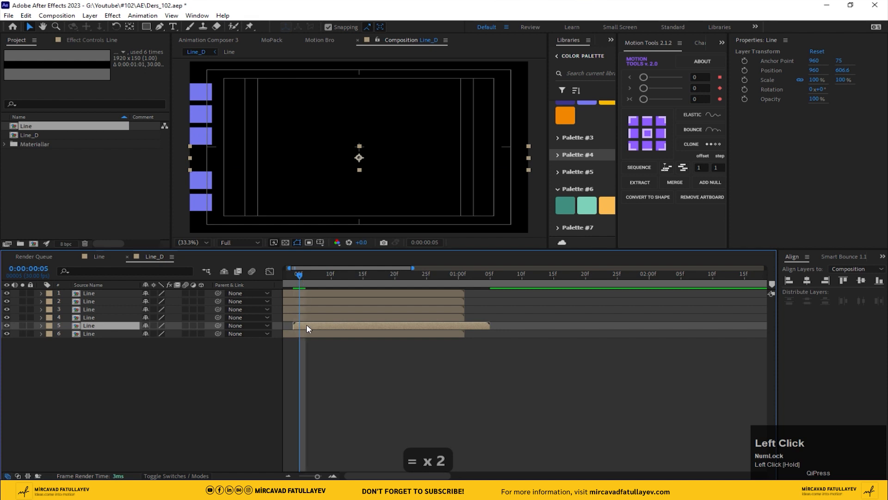
pyautogui.moveTo(323, 274); pyautogui.dragTo(319, 274)
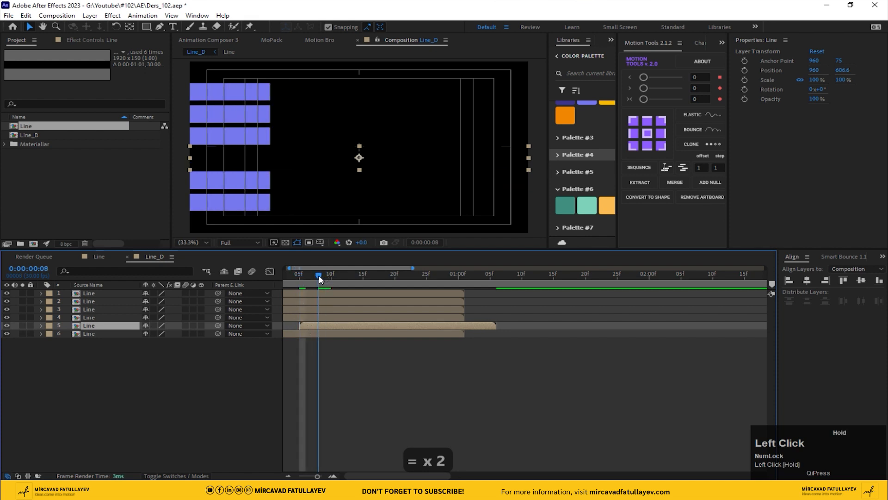
pyautogui.moveTo(295, 317); pyautogui.dragTo(349, 317)
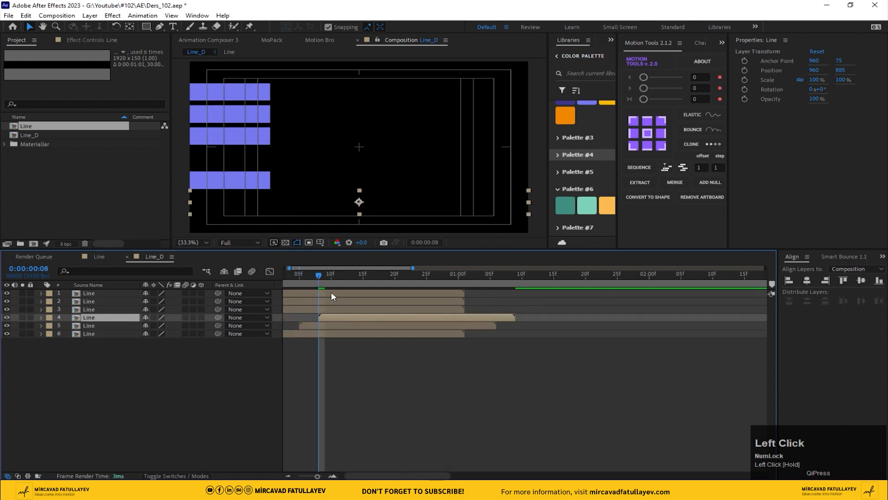
pyautogui.moveTo(331, 276); pyautogui.dragTo(351, 277)
pyautogui.moveTo(324, 309); pyautogui.dragTo(379, 311)
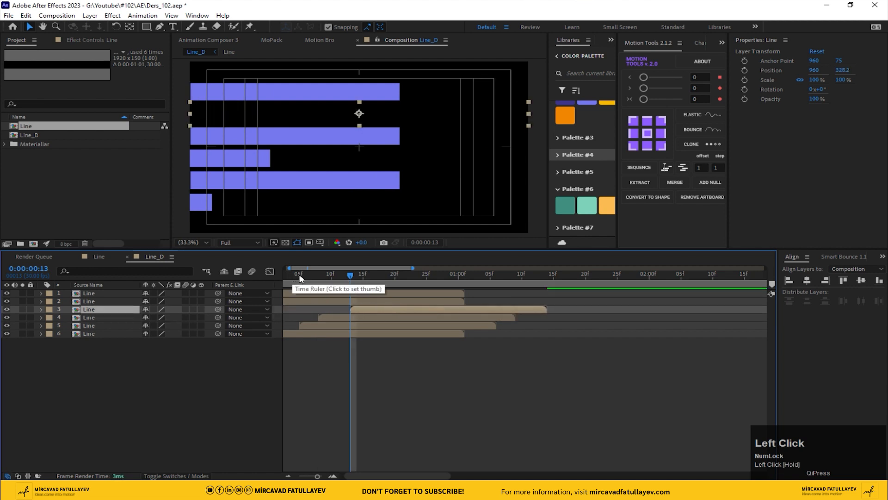
# Shift layer 2 later in time and play back the staggered lines
pyautogui.press('-')
pyautogui.click(301, 275)
pyautogui.moveTo(303, 301); pyautogui.dragTo(354, 280)
pyautogui.press('space')
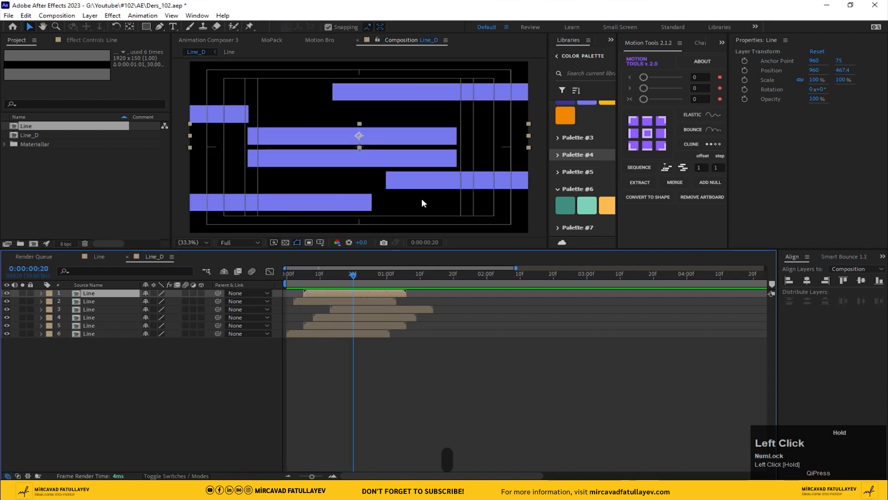
# Fine-tune the start times of layers 6, 2 and 3 for a more varied stagger
pyautogui.click(435, 185)
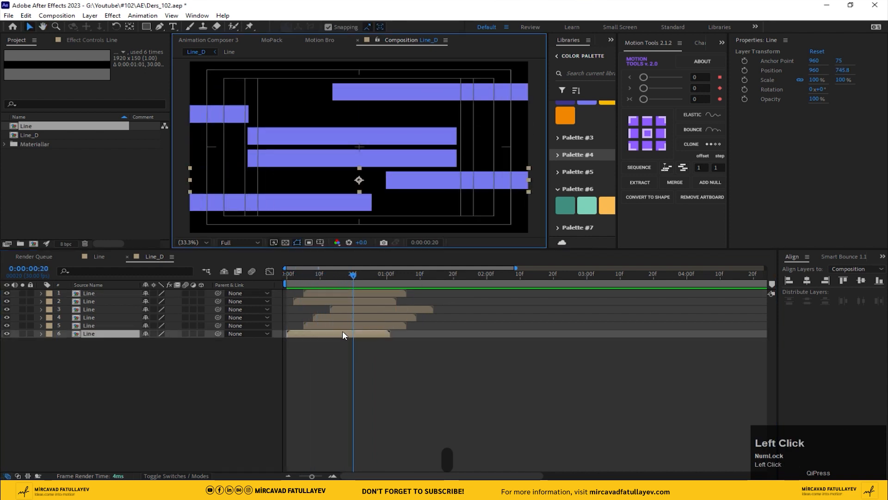
pyautogui.moveTo(343, 334); pyautogui.dragTo(354, 333)
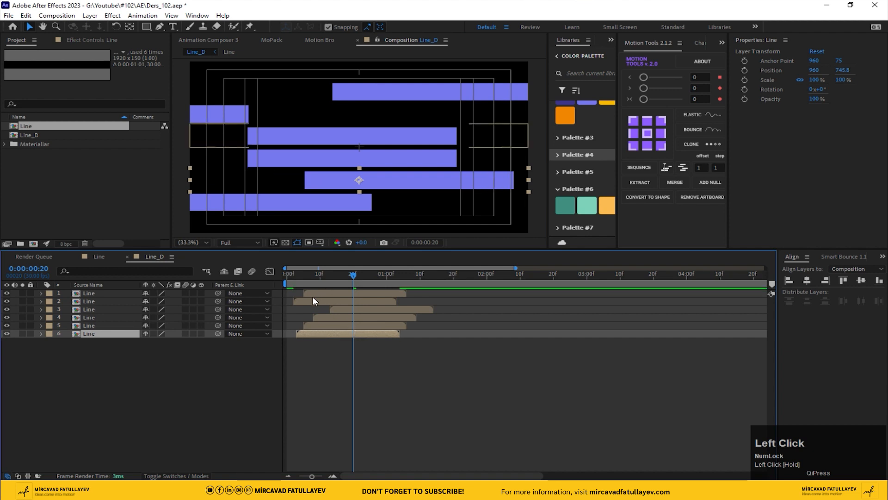
pyautogui.moveTo(313, 302); pyautogui.dragTo(319, 301)
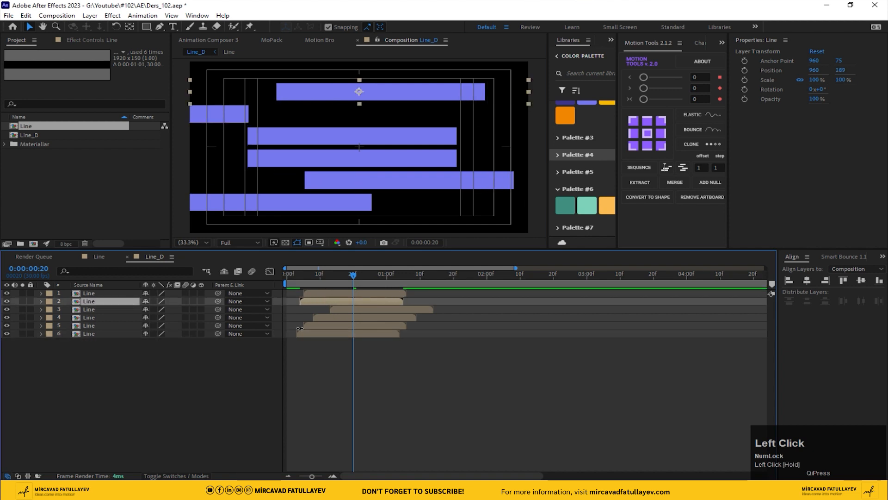
pyautogui.moveTo(311, 333); pyautogui.dragTo(330, 312)
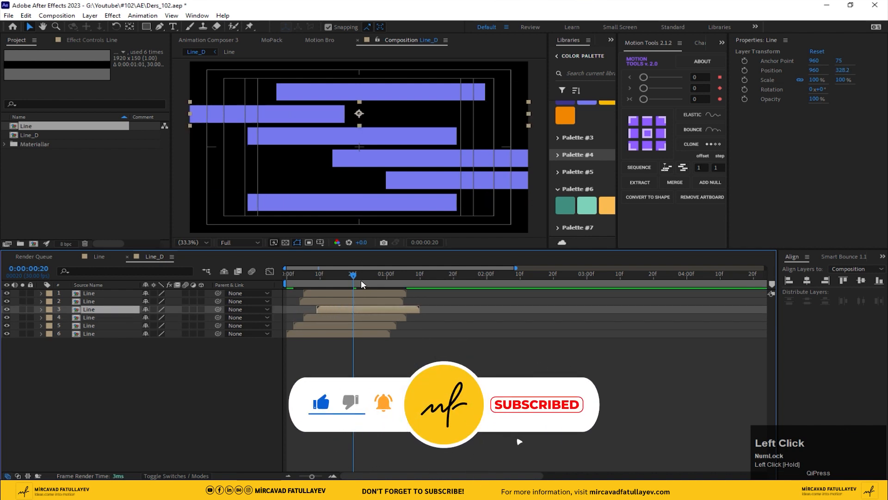
pyautogui.moveTo(352, 277)
pyautogui.mouseDown()
pyautogui.moveTo(324, 279)
pyautogui.moveTo(349, 279)
pyautogui.moveTo(339, 296)
pyautogui.moveTo(288, 283)
pyautogui.moveTo(353, 283)
pyautogui.mouseUp()
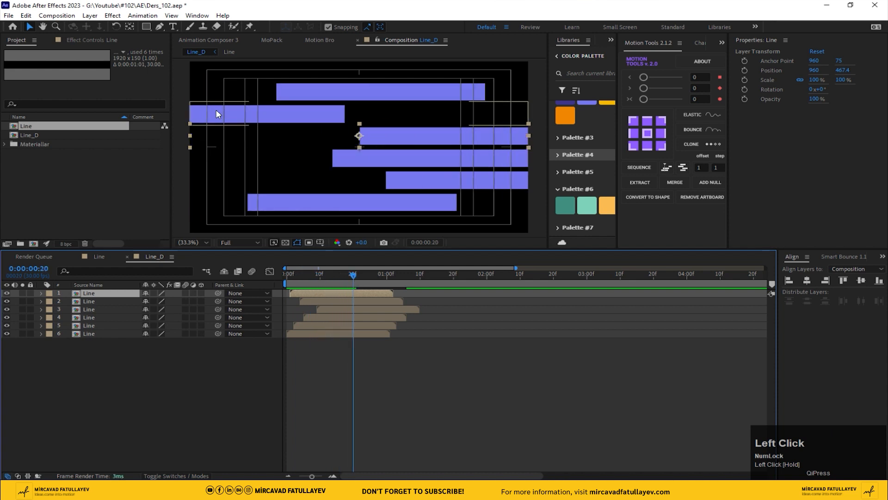
pyautogui.click(219, 115)
pyautogui.moveTo(340, 313); pyautogui.dragTo(318, 311)
# Preview the staggered line animation
pyautogui.moveTo(293, 278); pyautogui.dragTo(398, 289)
pyautogui.press('space')
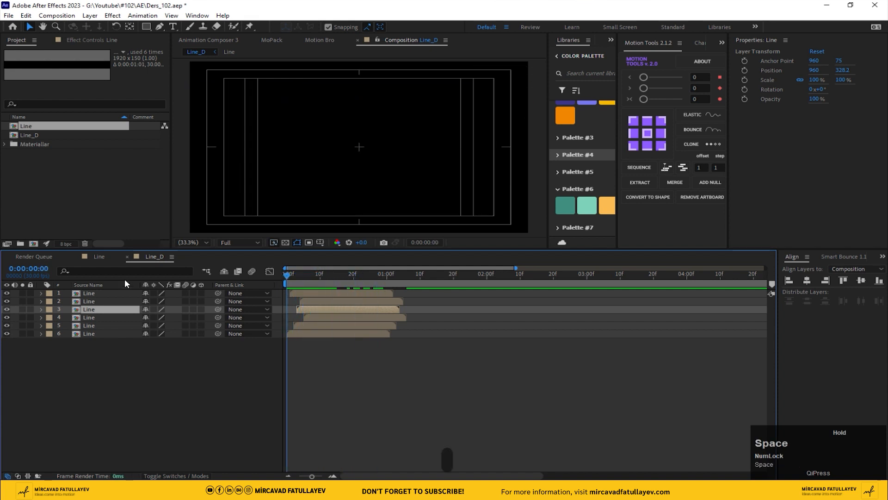
pyautogui.press('space')
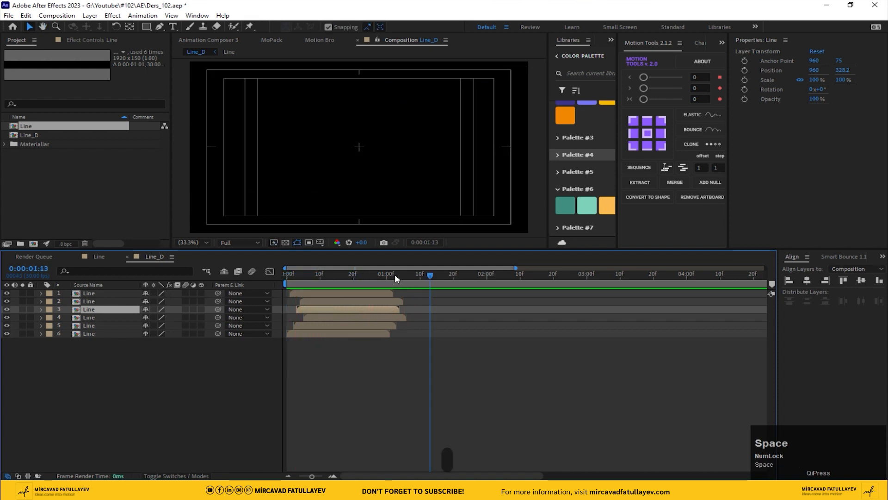
# Set the work area end at 0:00:01:06 and trim the composition to the work area
pyautogui.moveTo(397, 276)
pyautogui.mouseDown()
pyautogui.moveTo(417, 279)
pyautogui.moveTo(406, 289)
pyautogui.mouseUp()
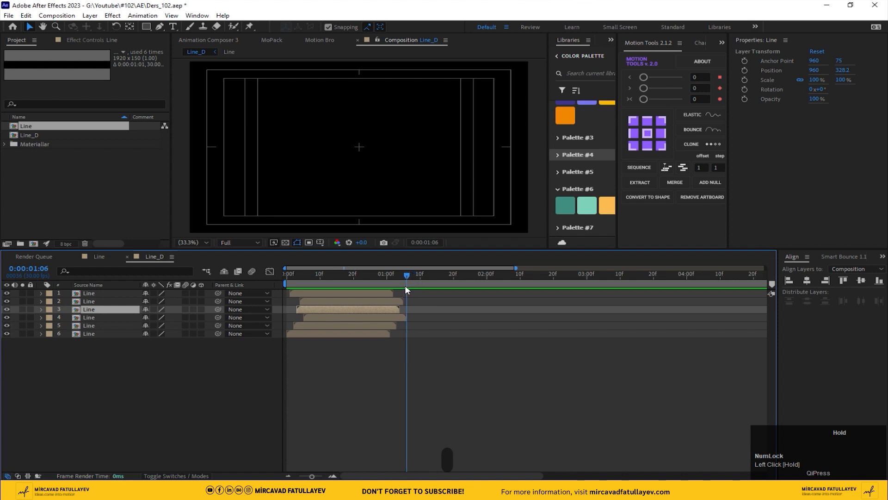
pyautogui.press('n')
pyautogui.rightClick(382, 282)
pyautogui.click(444, 310)
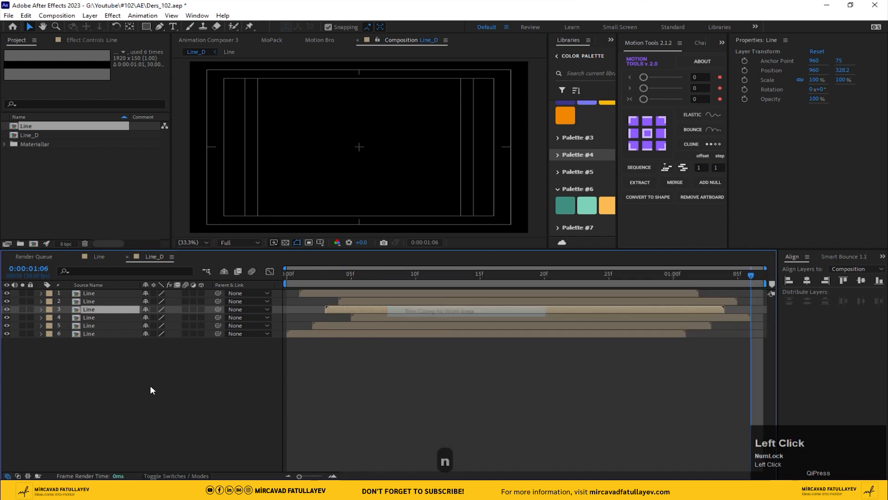
pyautogui.click(150, 385)
# Create a new 1920x1080, 30 fps composition named Line_C
pyautogui.click(33, 243)
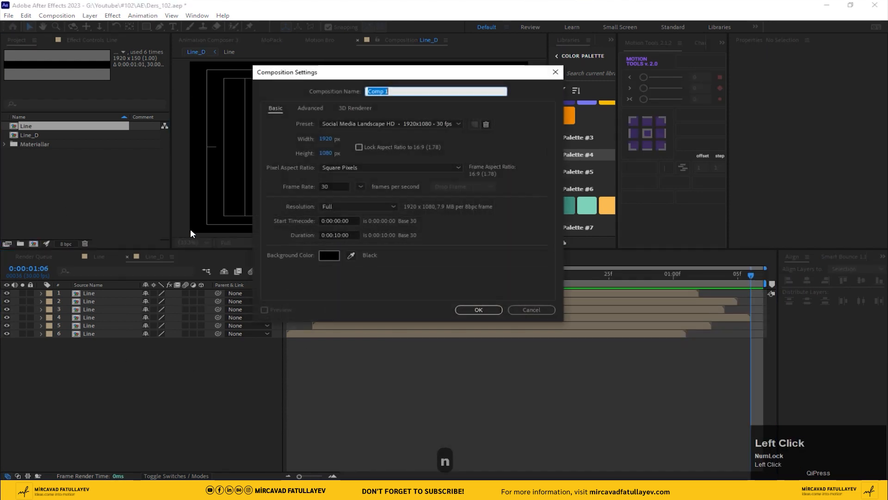
pyautogui.write('Line_')
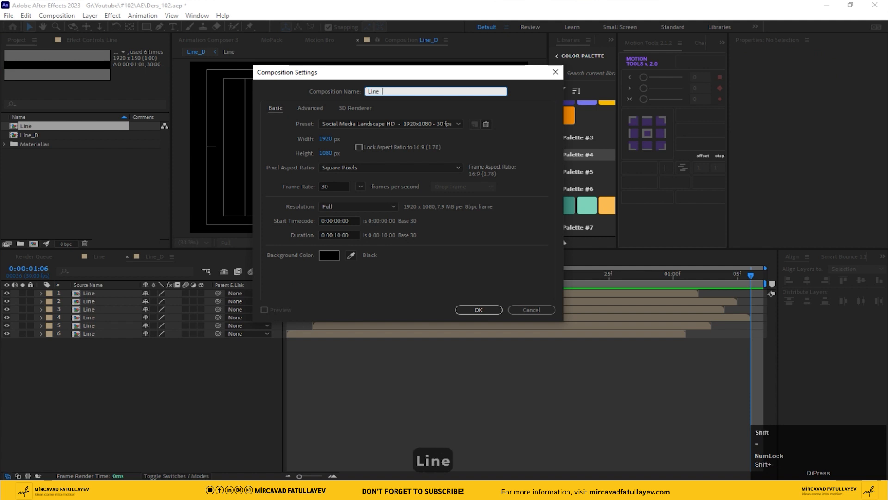
pyautogui.write('C')
pyautogui.press('Return')
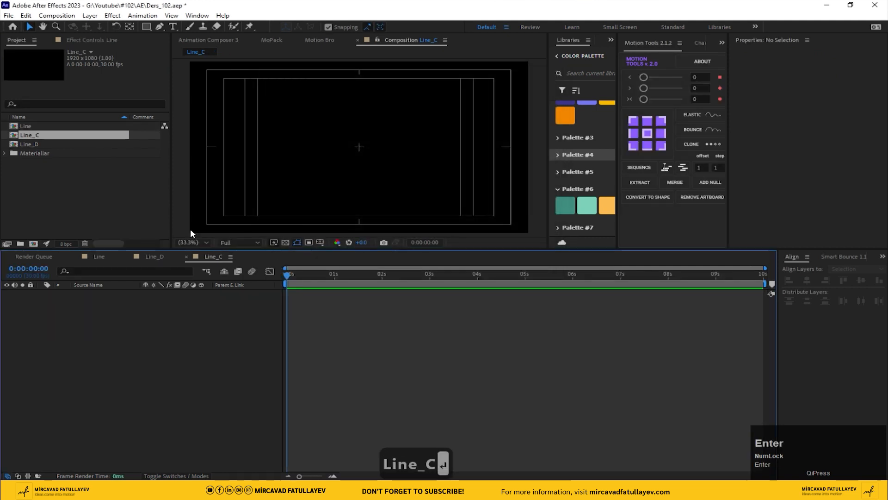
# Add the Line_D composition as a layer inside Line_C
pyautogui.click(17, 150)
pyautogui.moveTo(29, 144); pyautogui.dragTo(194, 379)
pyautogui.moveTo(306, 281); pyautogui.dragTo(315, 281)
# Apply the Bezier Warp effect to the Line_D layer
pyautogui.press('space')
pyautogui.write('war')
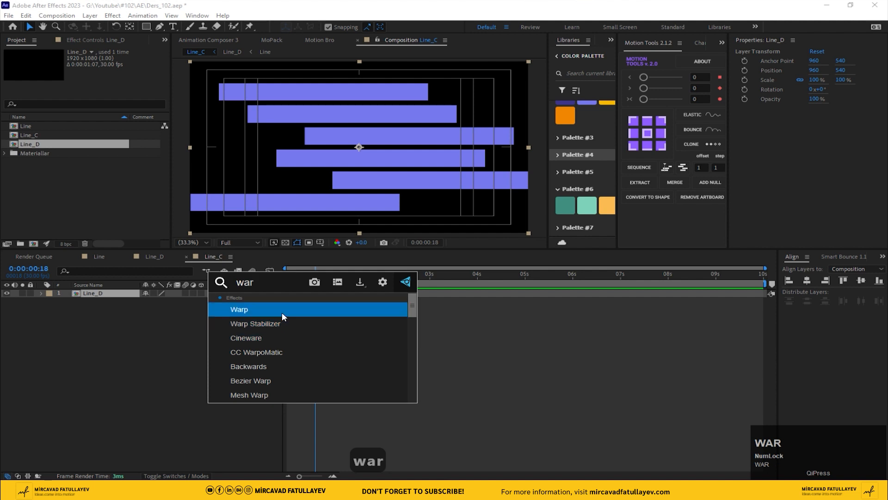
pyautogui.click(280, 377)
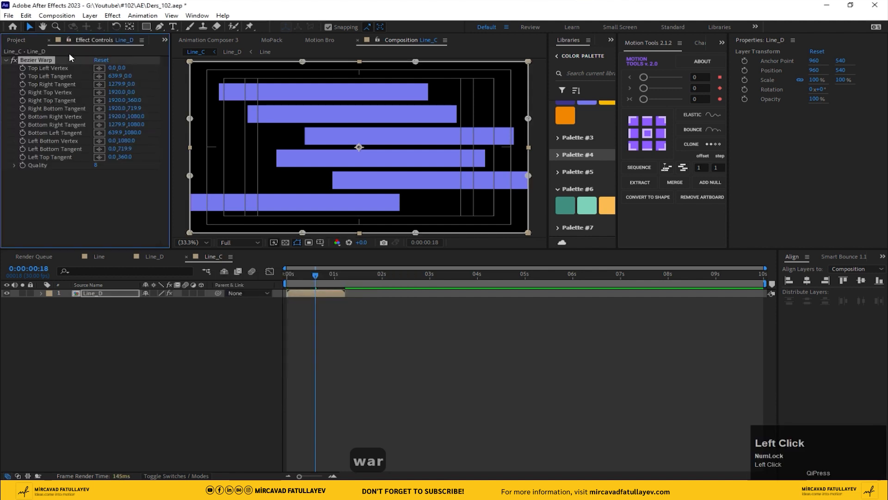
# Show the grid and pull the Bezier Warp top and bottom tangents toward the centre to pinch the lines
pyautogui.click(319, 242)
pyautogui.click(340, 277)
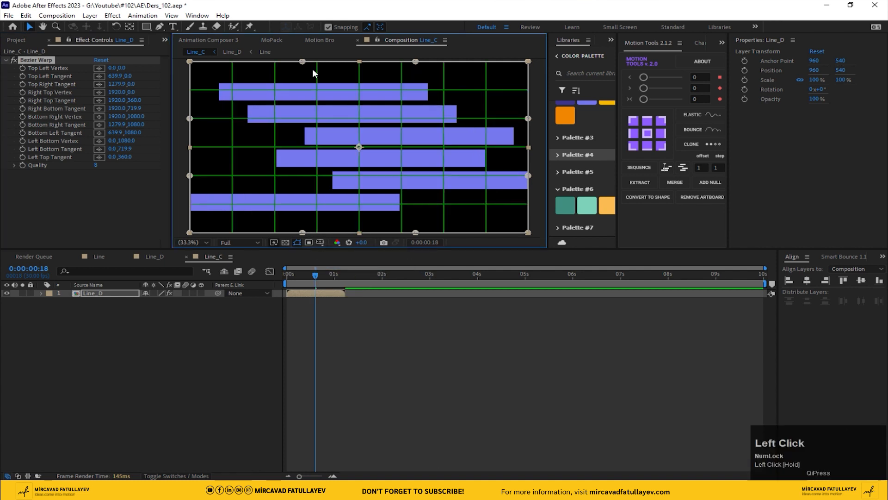
pyautogui.moveTo(300, 62); pyautogui.dragTo(314, 118)
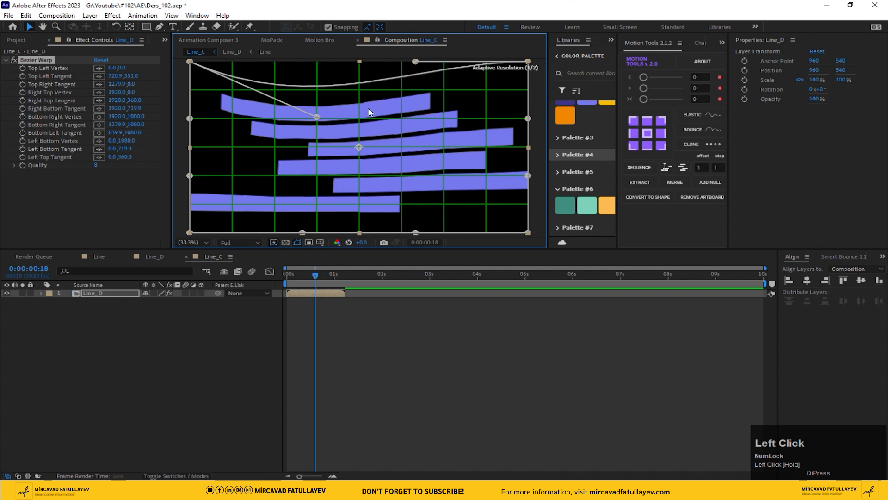
pyautogui.moveTo(416, 61); pyautogui.dragTo(443, 119)
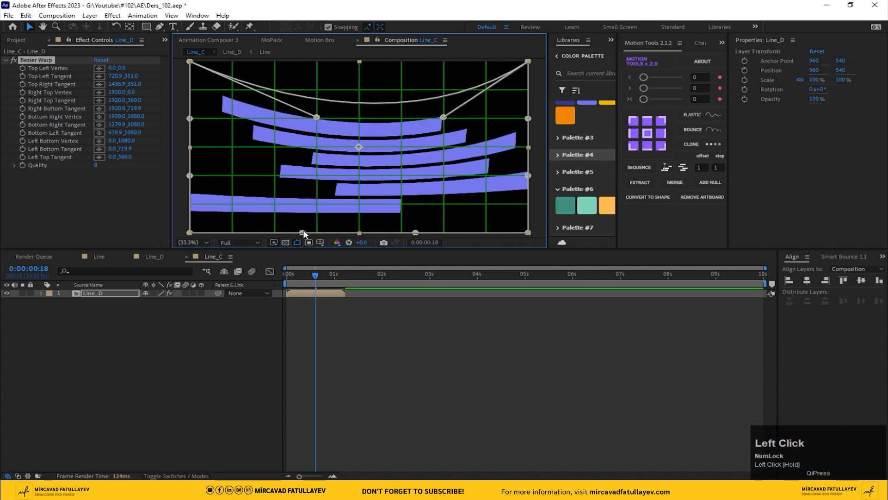
pyautogui.moveTo(302, 232); pyautogui.dragTo(319, 173)
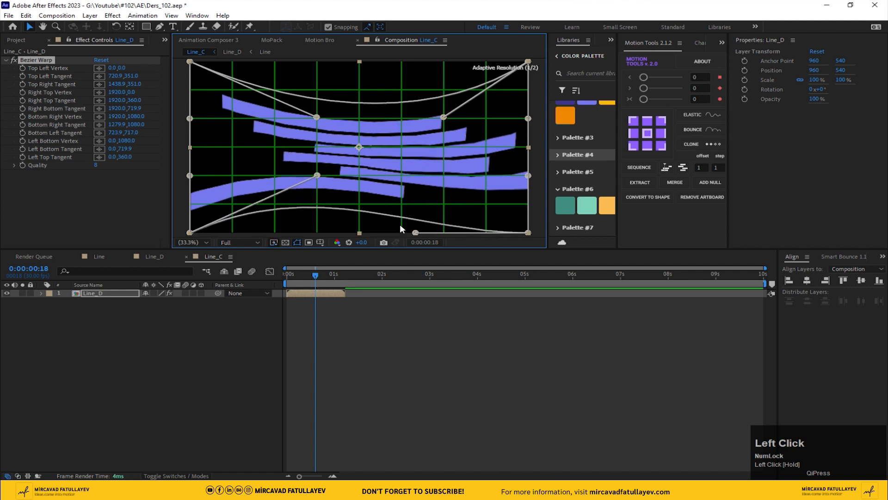
pyautogui.moveTo(417, 232); pyautogui.dragTo(403, 179)
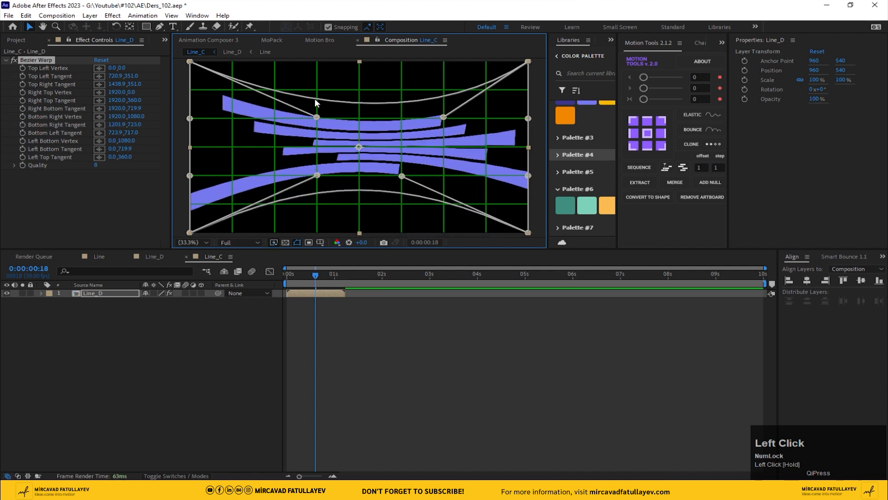
# Adjust the top and bottom tangent handles to refine the curved warp of the lines
pyautogui.moveTo(317, 118); pyautogui.dragTo(317, 100)
pyautogui.moveTo(443, 118); pyautogui.dragTo(445, 104)
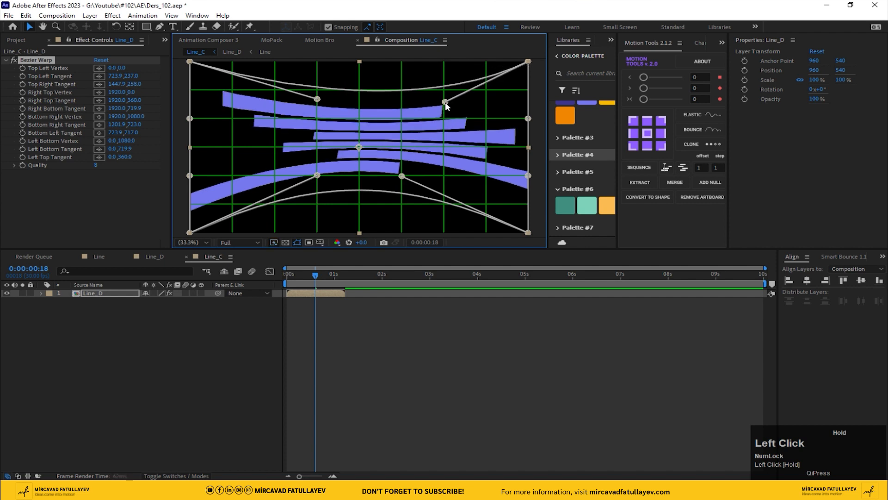
pyautogui.moveTo(314, 104); pyautogui.dragTo(313, 106)
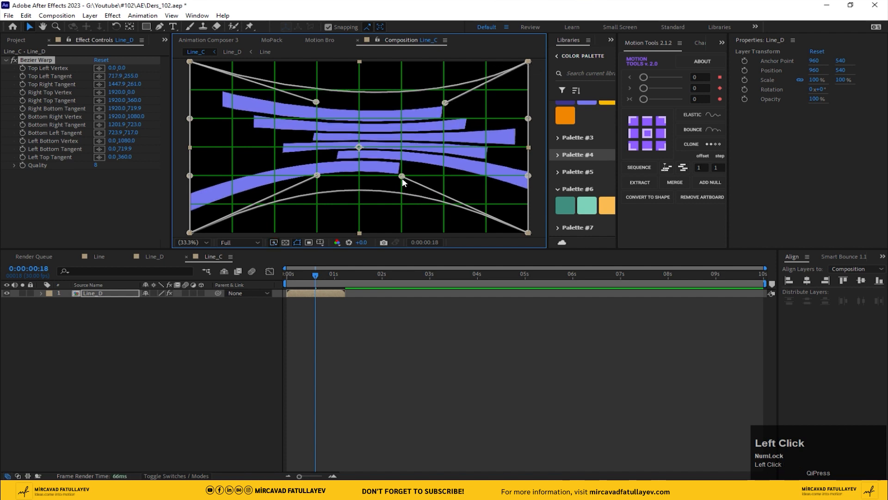
pyautogui.moveTo(403, 179); pyautogui.dragTo(404, 191)
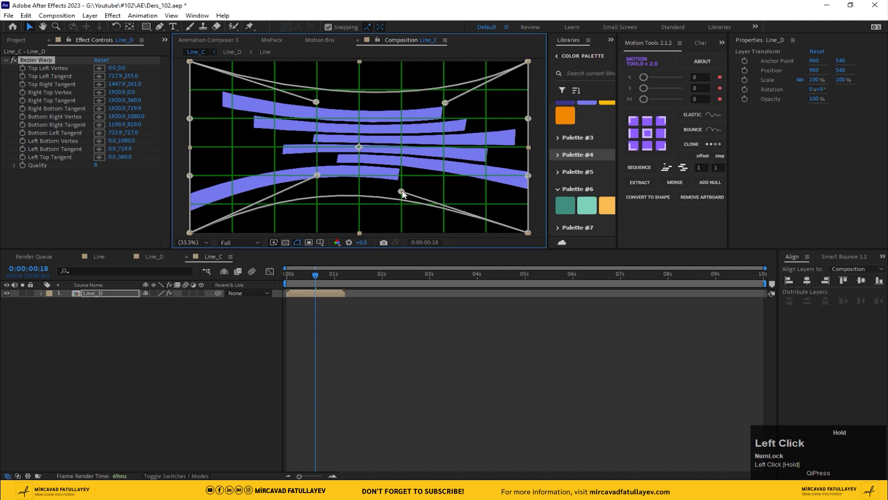
pyautogui.moveTo(319, 185); pyautogui.dragTo(319, 189)
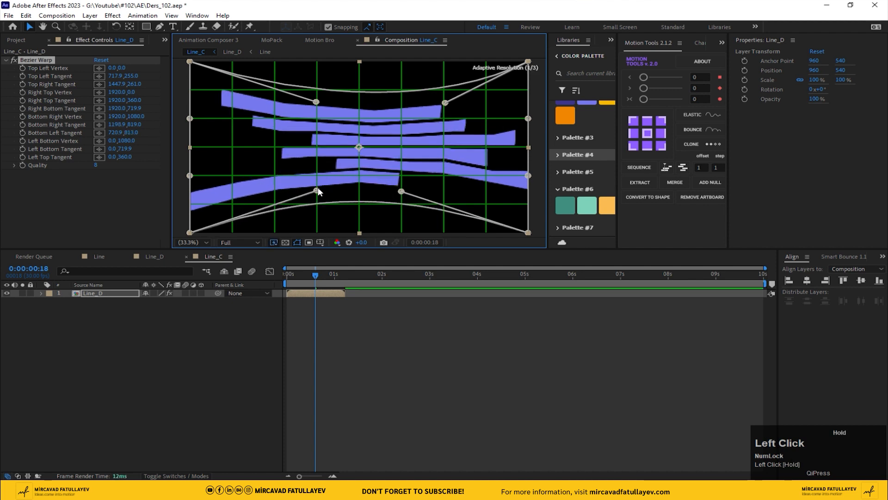
pyautogui.moveTo(401, 193); pyautogui.dragTo(403, 192)
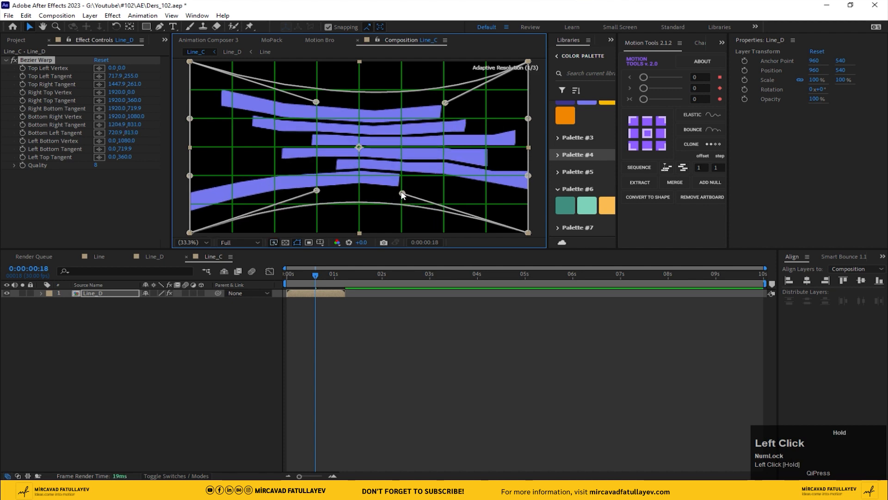
# Preview the warped animation and replace the grid overlay with the Title/Action Safe guides
pyautogui.moveTo(303, 271); pyautogui.dragTo(287, 271)
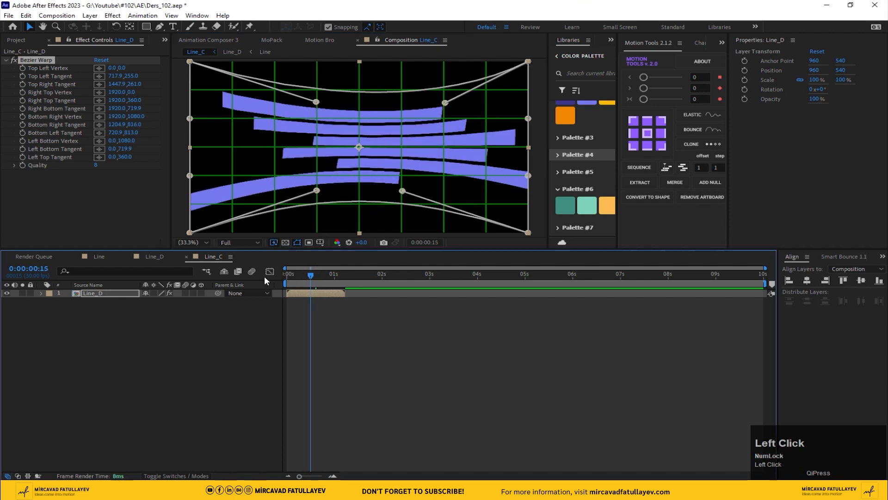
pyautogui.press('space')
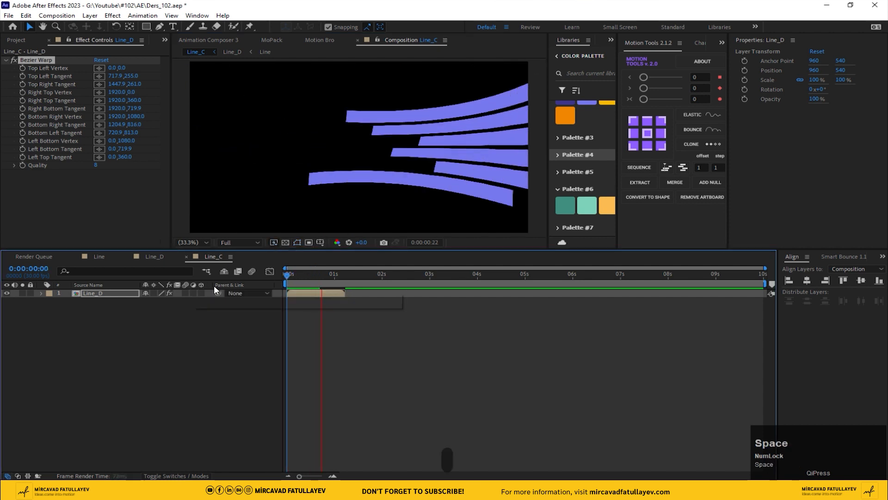
pyautogui.click(316, 277)
pyautogui.moveTo(317, 277); pyautogui.dragTo(313, 277)
pyautogui.click(320, 242)
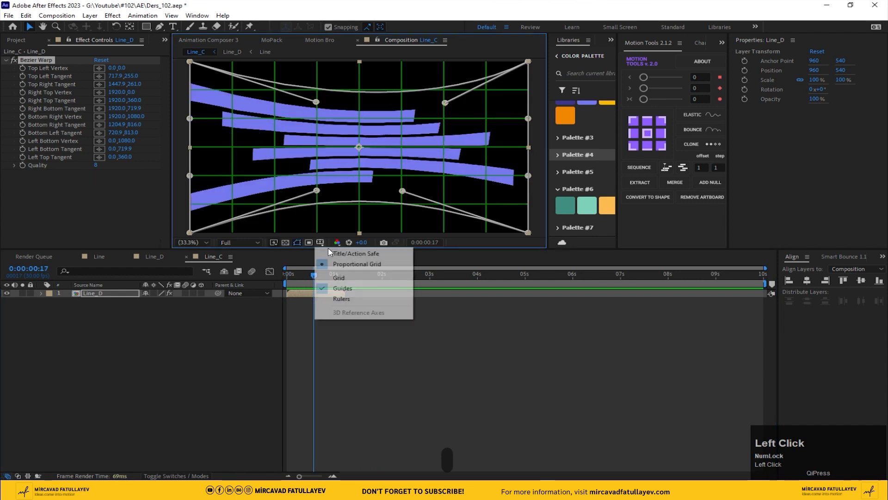
pyautogui.click(354, 253)
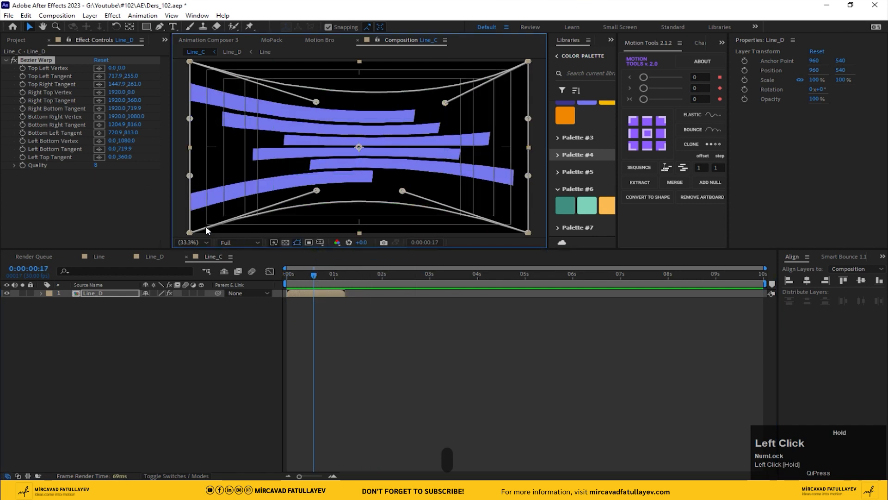
# Set the Bezier Warp Quality to 10
pyautogui.click(95, 165)
pyautogui.write('10')
pyautogui.press('Return')
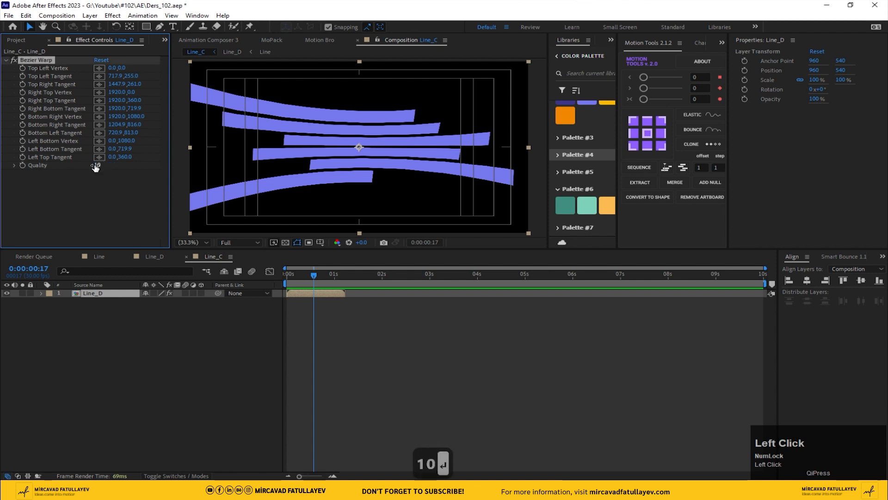
# Preview the warped line animation in Line_C
pyautogui.moveTo(317, 276); pyautogui.dragTo(209, 291)
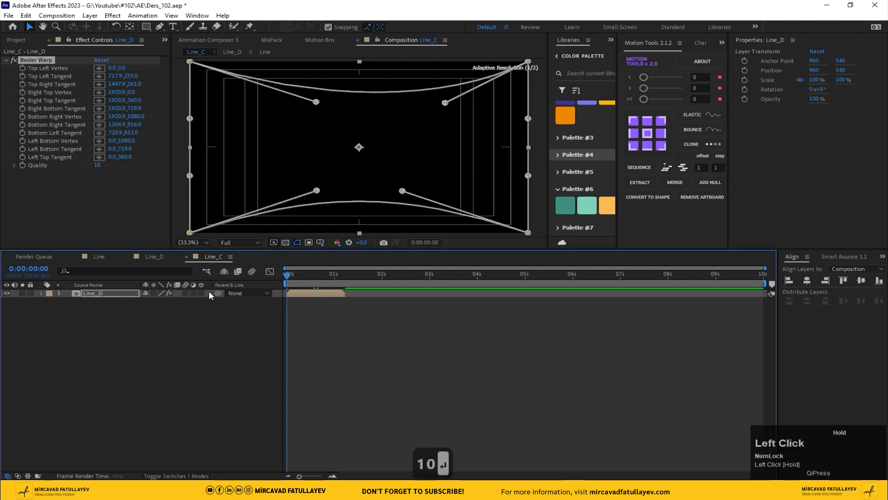
pyautogui.press('space')
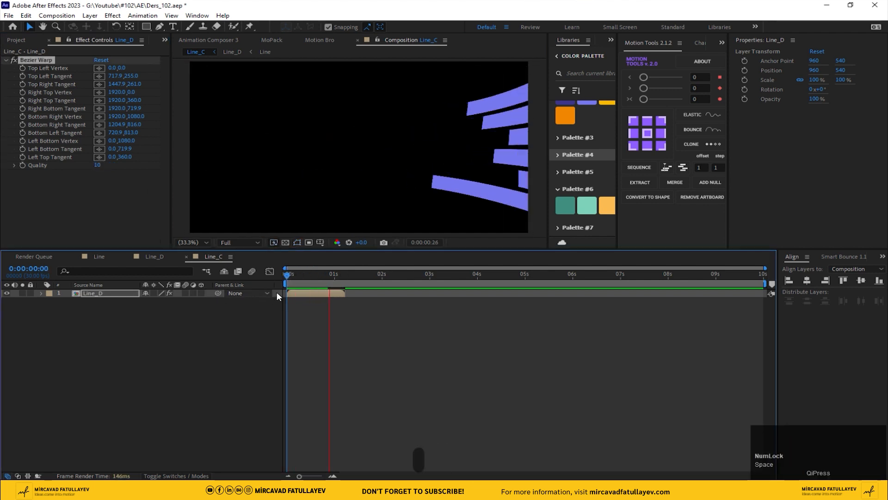
pyautogui.moveTo(303, 278); pyautogui.dragTo(232, 287)
pyautogui.press('space')
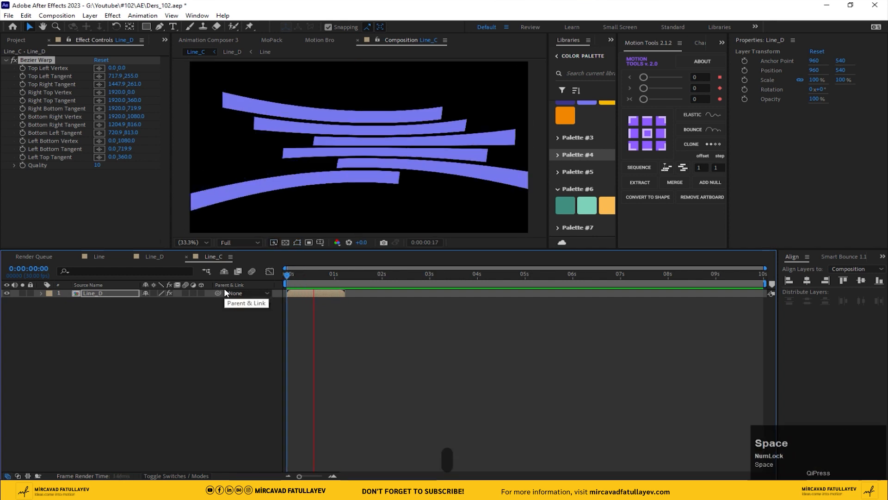
pyautogui.moveTo(308, 274)
pyautogui.mouseDown()
pyautogui.moveTo(326, 275)
pyautogui.moveTo(302, 276)
pyautogui.moveTo(316, 279)
pyautogui.mouseUp()
pyautogui.click(156, 350)
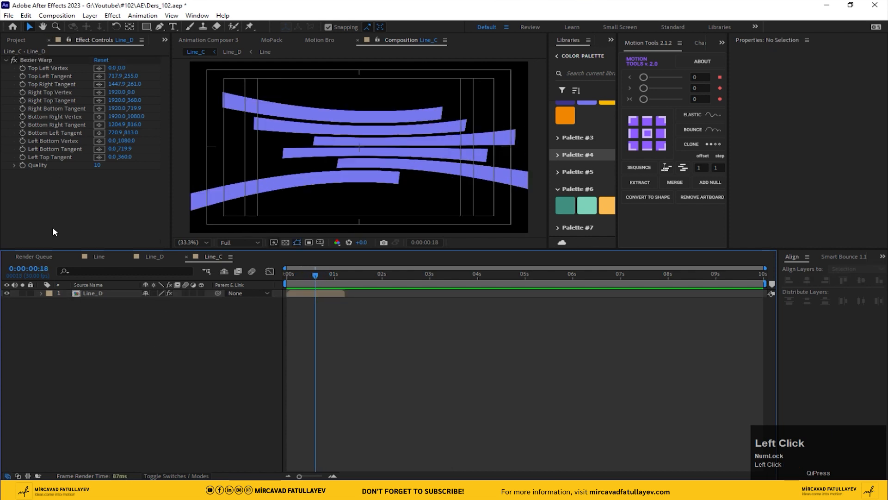
# Create a new 1920x1080, 30 fps composition named Line_Ref
pyautogui.click(7, 40)
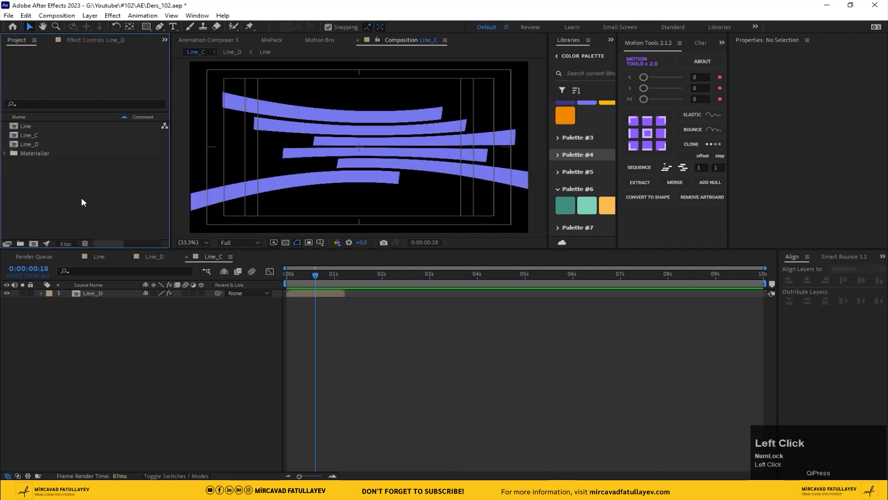
pyautogui.click(33, 243)
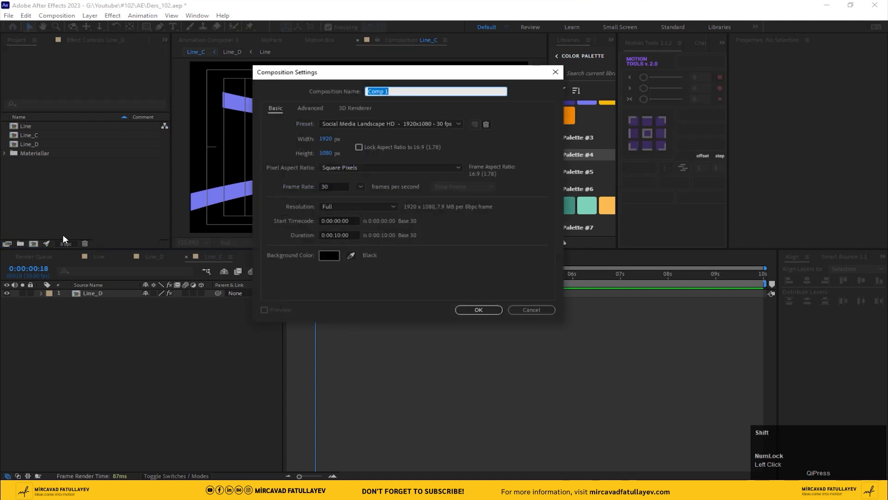
pyautogui.write('Line_R')
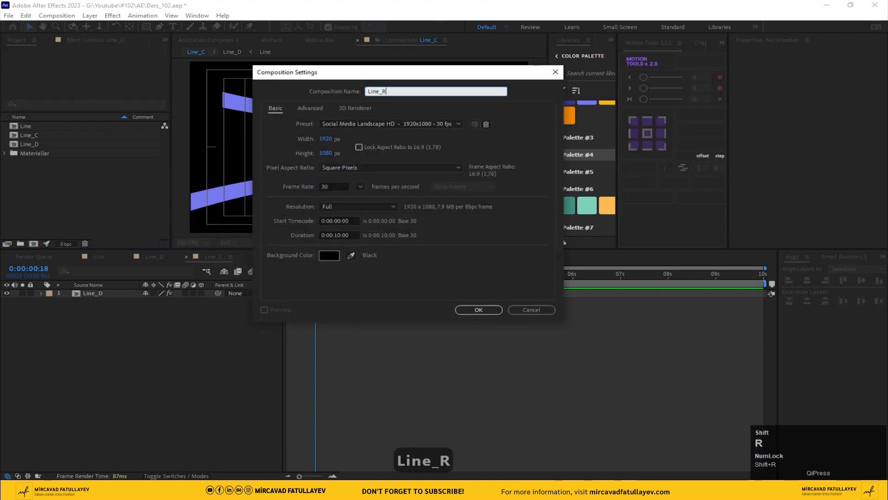
pyautogui.write('ef')
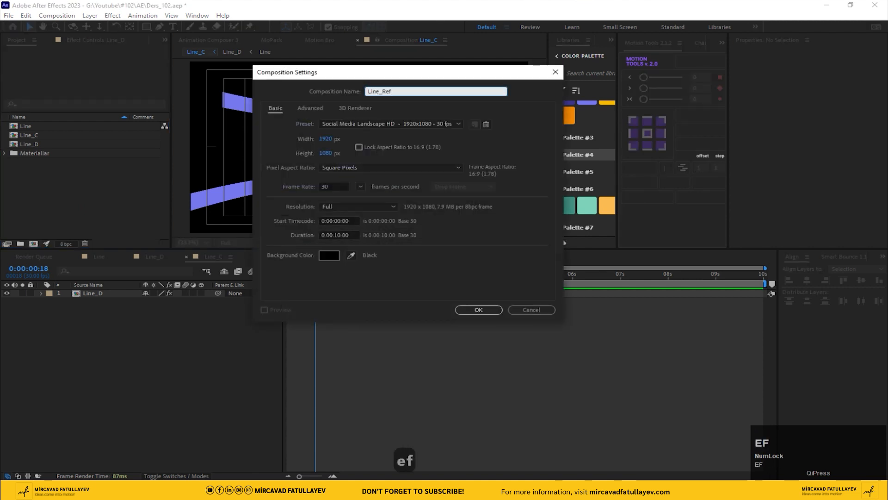
pyautogui.press('Return')
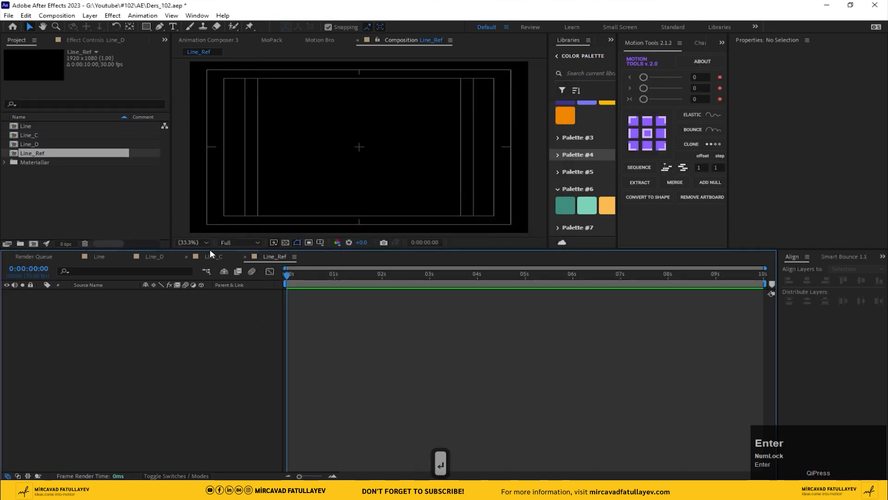
# Trim the Line_C composition to a work area ending at about 0:00:01:06
pyautogui.click(212, 256)
pyautogui.click(341, 274)
pyautogui.press('n')
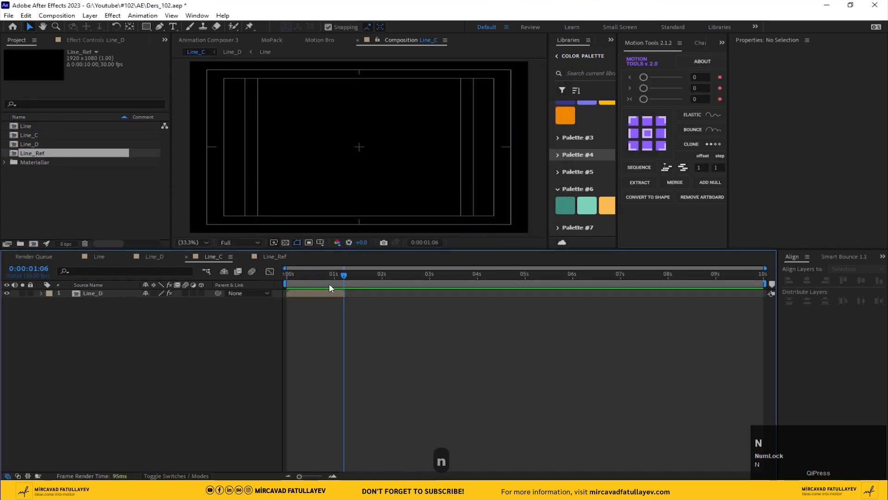
pyautogui.rightClick(328, 283)
pyautogui.click(366, 307)
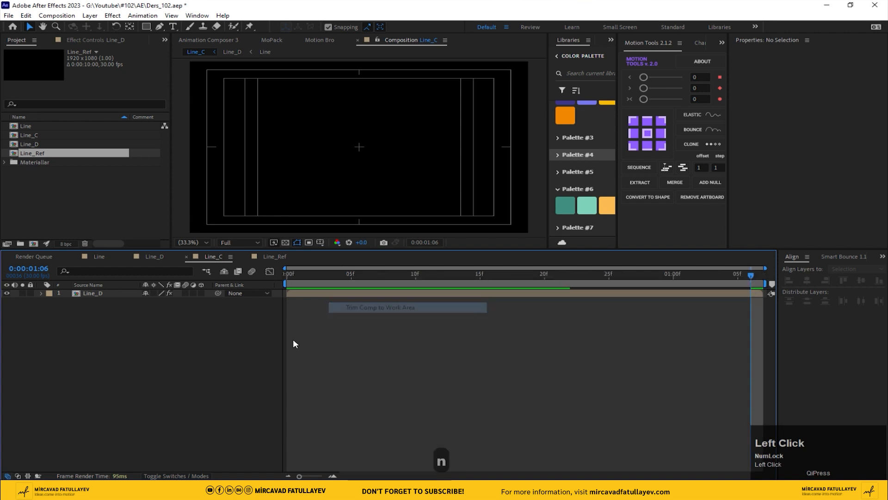
# Add the Line_C composition as a layer in the Line_Ref timeline
pyautogui.click(274, 258)
pyautogui.moveTo(31, 135); pyautogui.dragTo(169, 377)
pyautogui.click(316, 274)
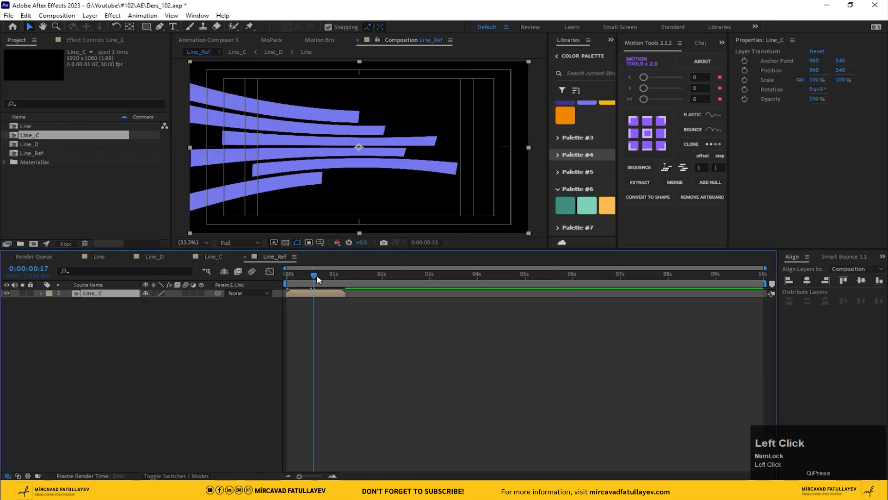
# Add studio_small_04_1k.exr from the Materiallar folder to Line_Ref below Line_C
pyautogui.click(5, 161)
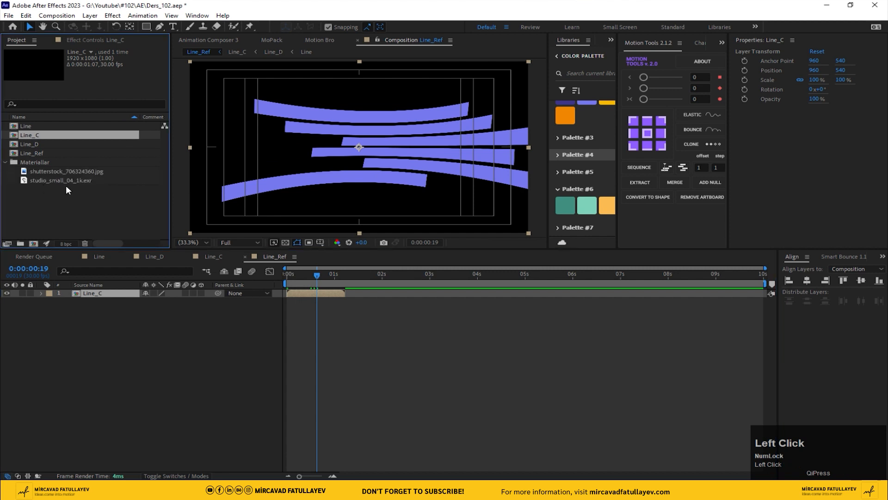
pyautogui.click(64, 180)
pyautogui.moveTo(78, 221); pyautogui.dragTo(98, 313)
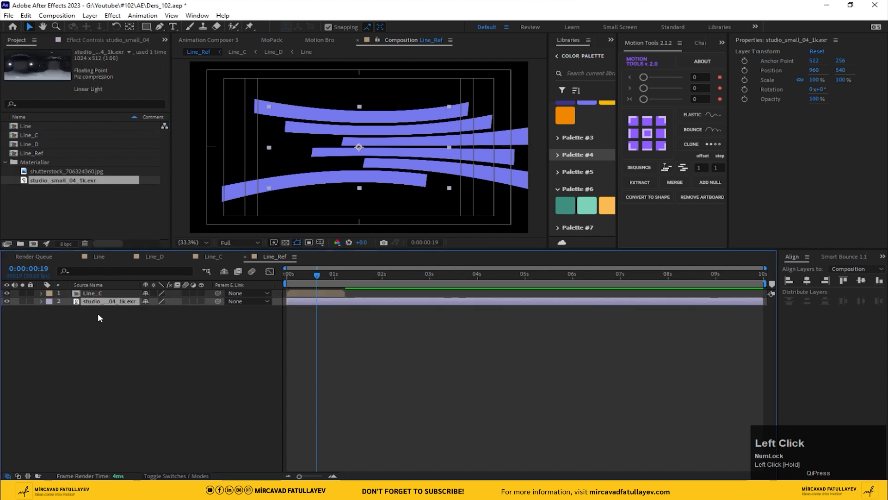
# Pre-compose the studio_small_04_1k.exr layer into a new composition named HDRI
pyautogui.rightClick(102, 305)
pyautogui.rightClick(84, 301)
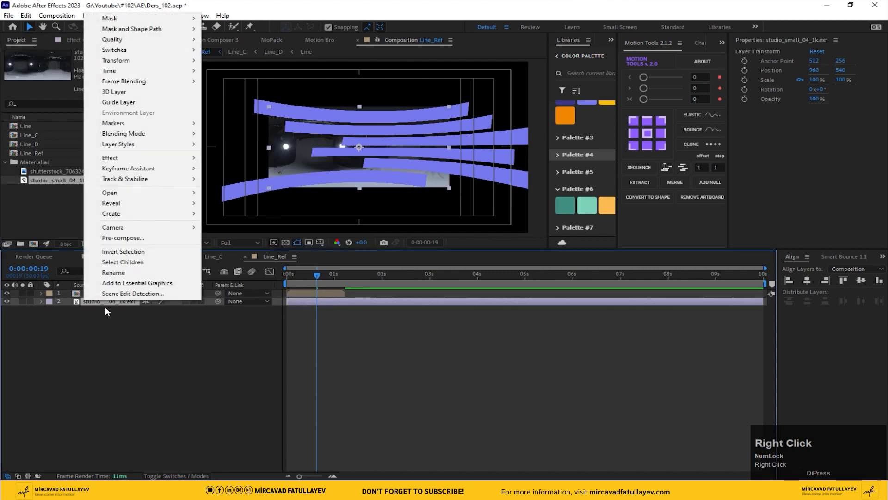
pyautogui.click(143, 238)
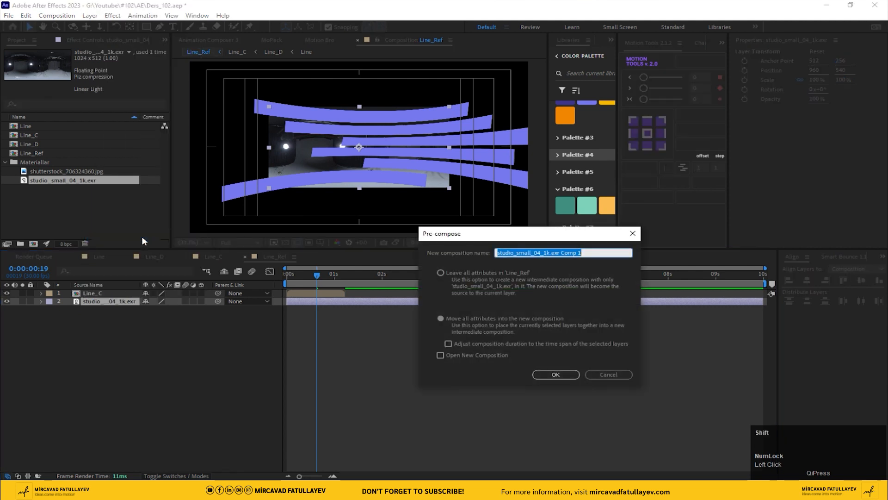
pyautogui.write('HDRI')
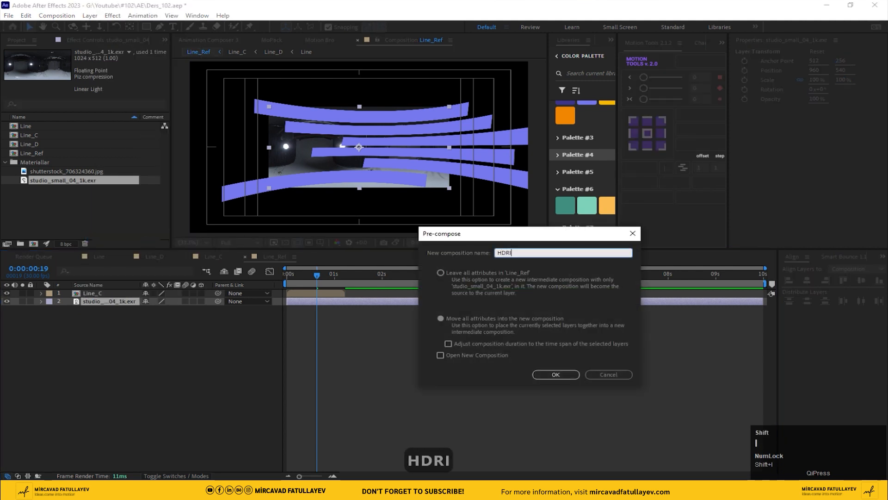
pyautogui.press('Return')
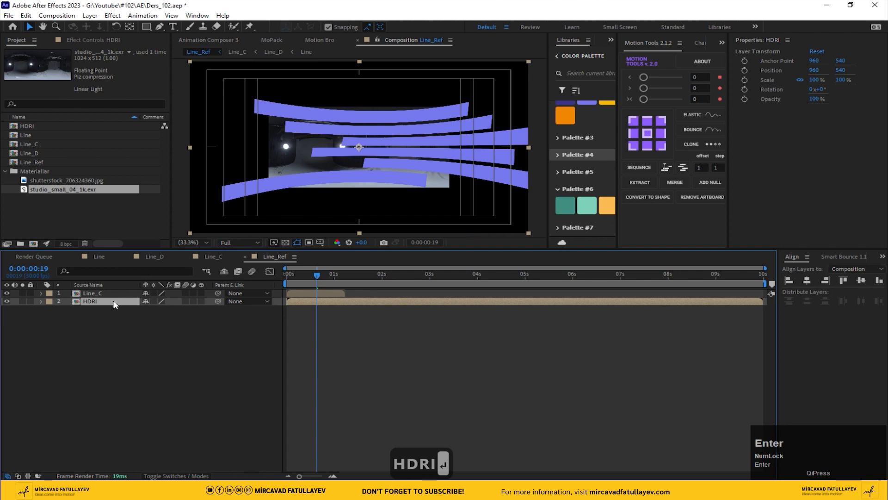
# Open the HDRI composition and apply Motion Tile to the exr layer
pyautogui.doubleClick(113, 300)
pyautogui.hotkey('ctrl', 'space')
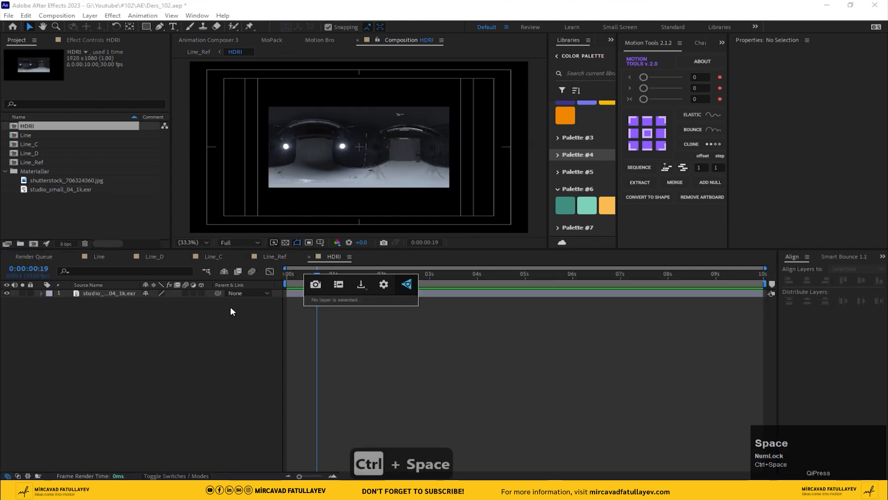
pyautogui.click(85, 293)
pyautogui.hotkey('ctrl', 'space')
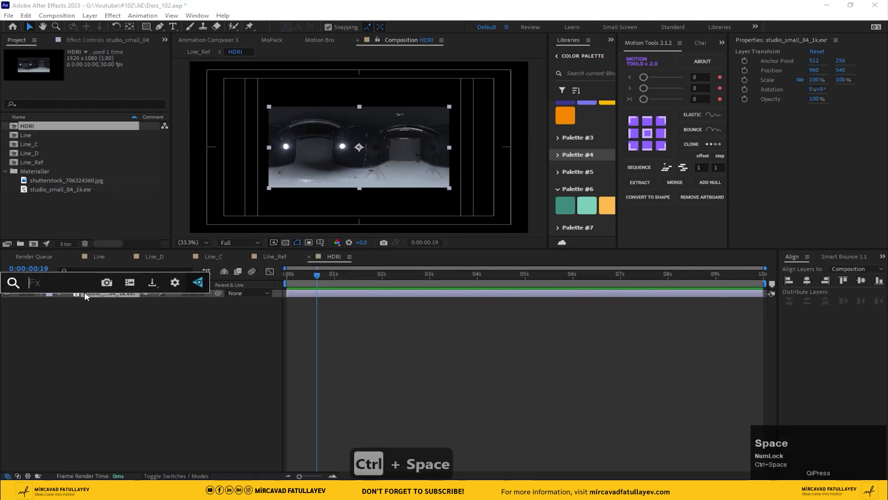
pyautogui.write('moti')
pyautogui.press('Return')
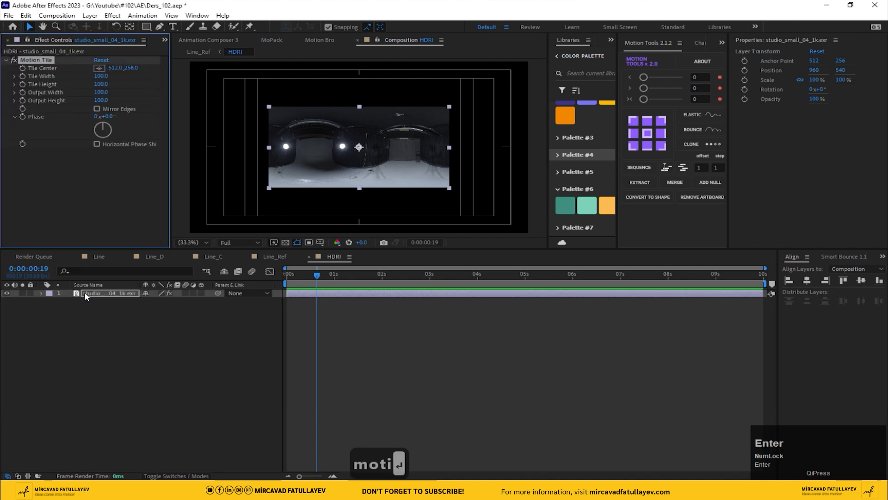
# Enable Mirror Edges and set Motion Tile output width to 290 and height to 240
pyautogui.click(98, 109)
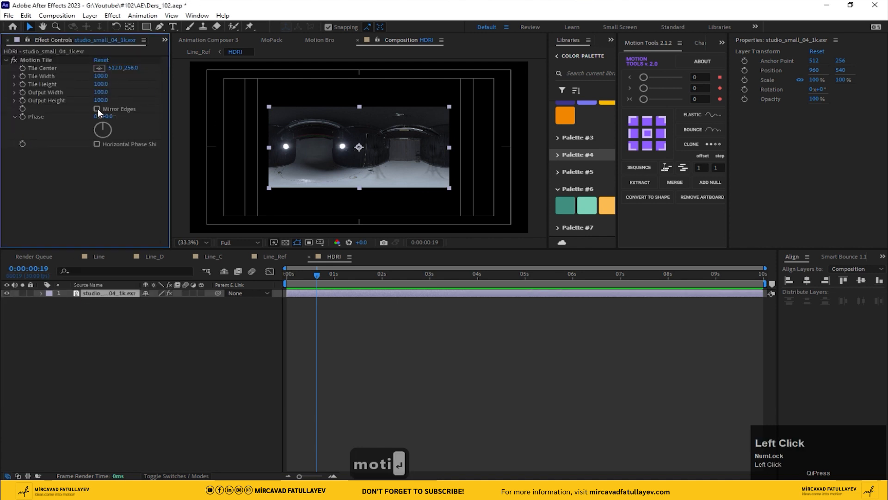
pyautogui.moveTo(101, 99); pyautogui.dragTo(121, 93)
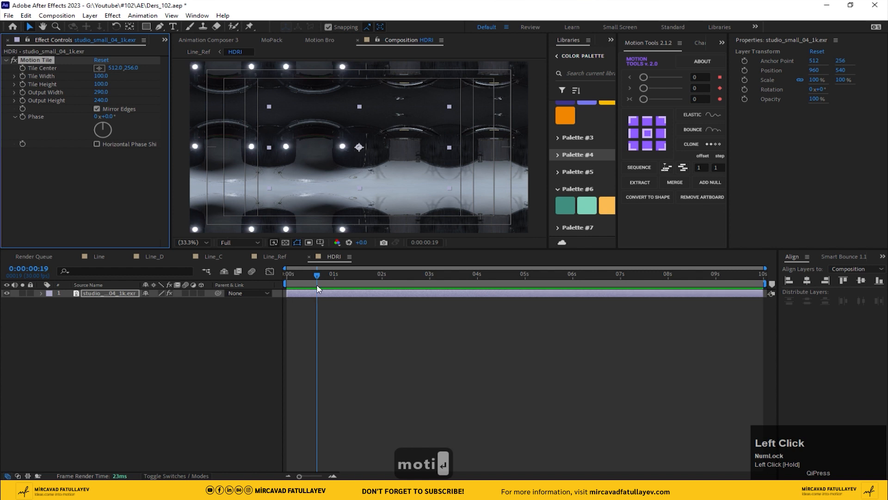
# Keyframe Tile Center at the start and shift it horizontally by the end of the composition, then preview
pyautogui.click(52, 268)
pyautogui.press('Home')
pyautogui.click(18, 68)
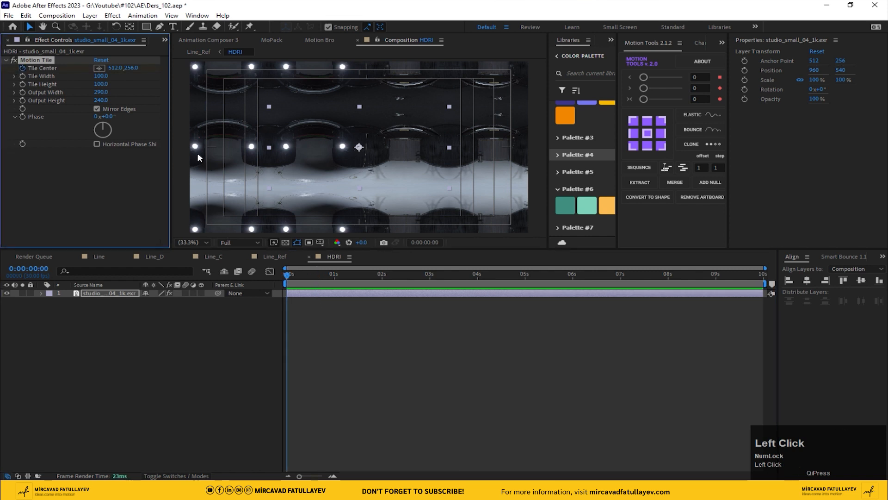
pyautogui.moveTo(751, 277); pyautogui.dragTo(836, 287)
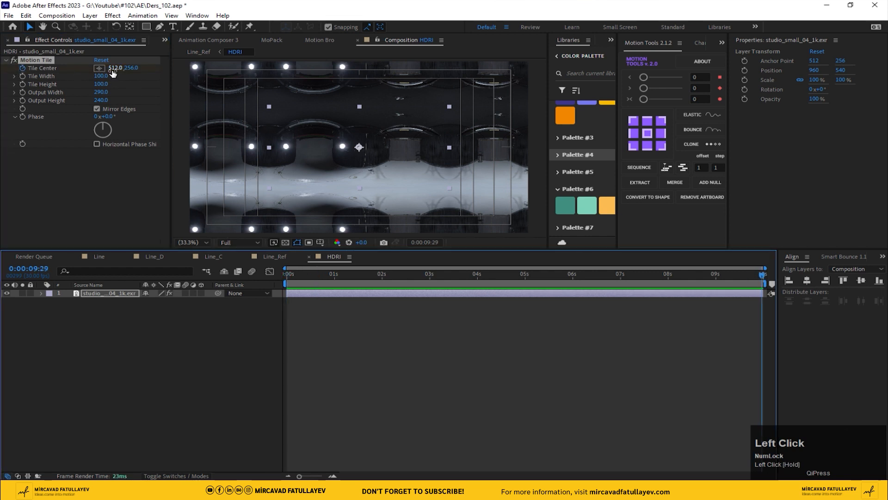
pyautogui.moveTo(119, 68); pyautogui.dragTo(250, 235)
pyautogui.press('space')
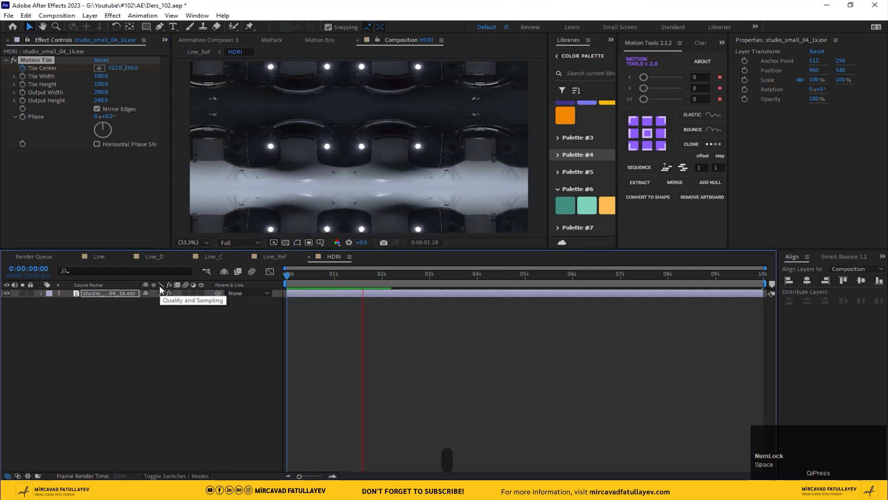
pyautogui.click(360, 294)
# Apply Fast Box Blur above Motion Tile with a Blur Radius of 20
pyautogui.hotkey('ctrl', 'space')
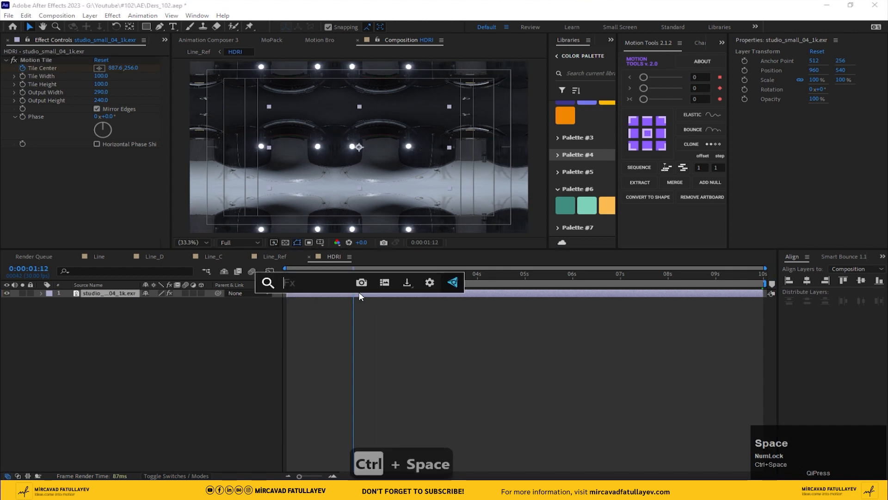
pyautogui.write('fas')
pyautogui.click(320, 305)
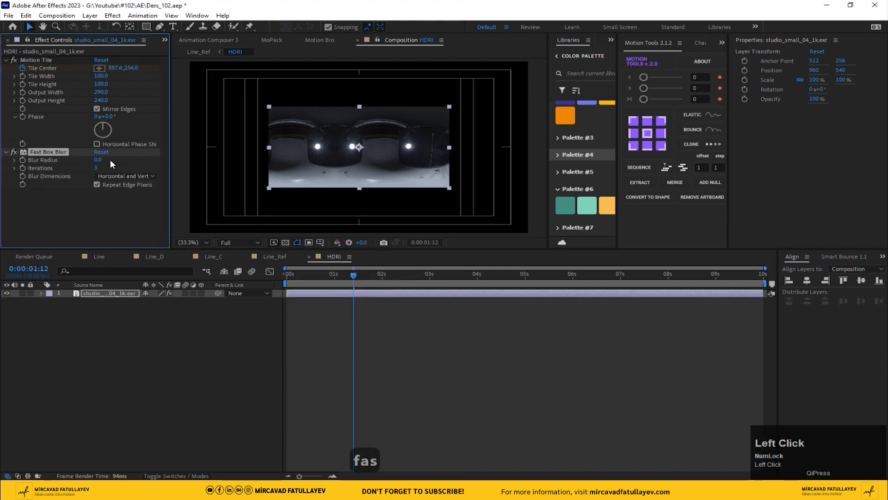
pyautogui.moveTo(55, 155); pyautogui.dragTo(90, 66)
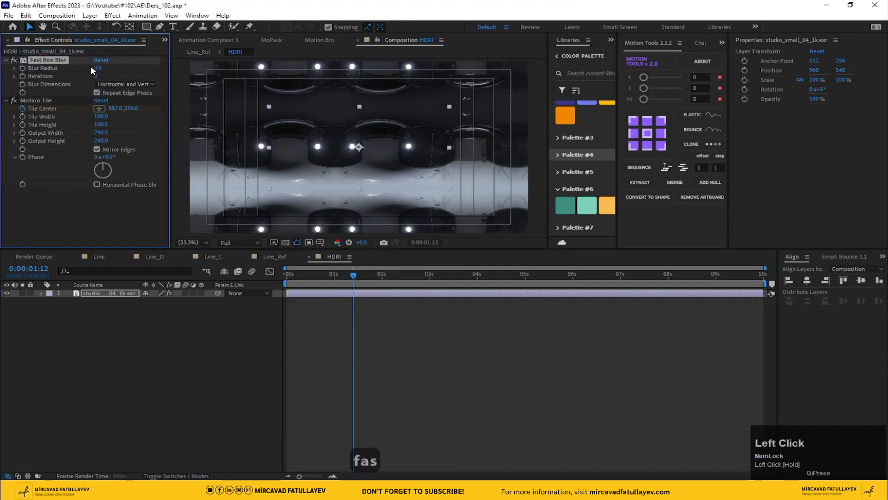
pyautogui.write('20')
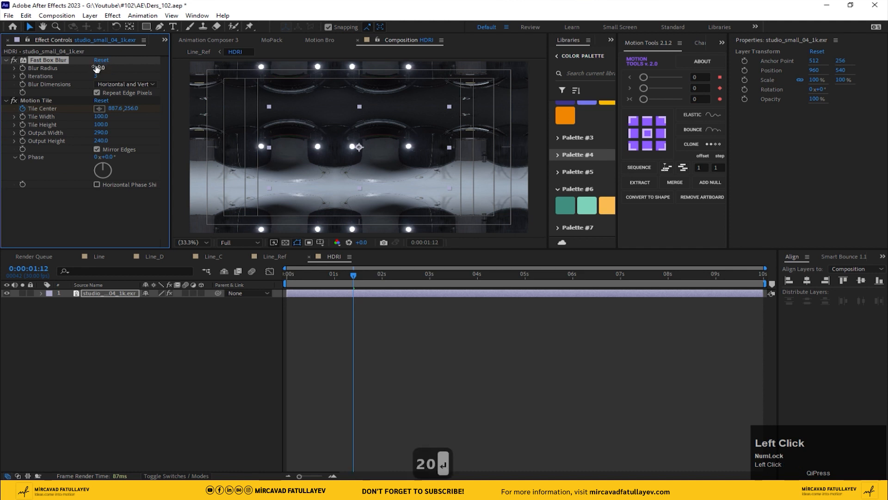
pyautogui.press('Return')
# In Line_Ref, set the HDRI layer's track matte to Line_C and preview
pyautogui.click(278, 256)
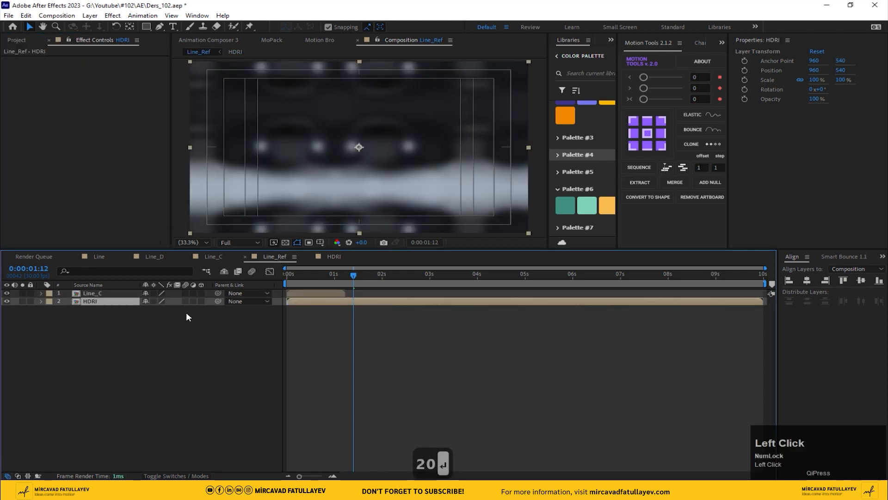
pyautogui.click(183, 476)
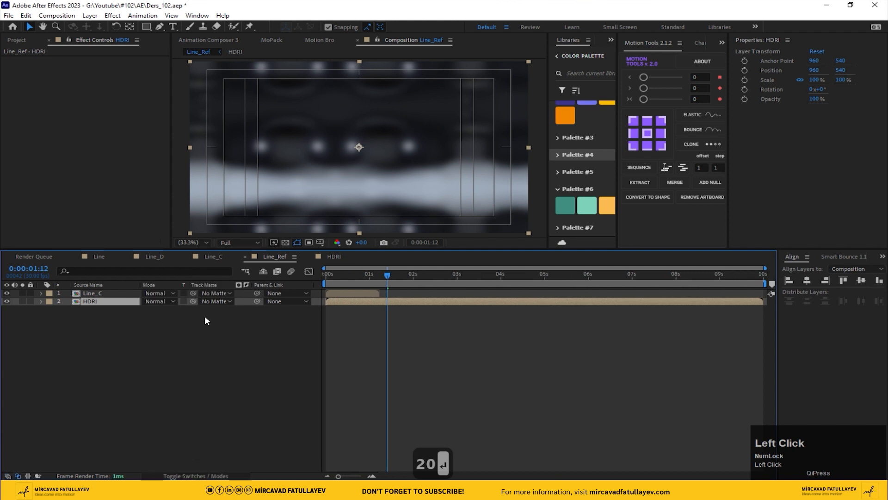
pyautogui.click(215, 301)
pyautogui.click(240, 325)
pyautogui.moveTo(341, 278); pyautogui.dragTo(193, 281)
pyautogui.press('space')
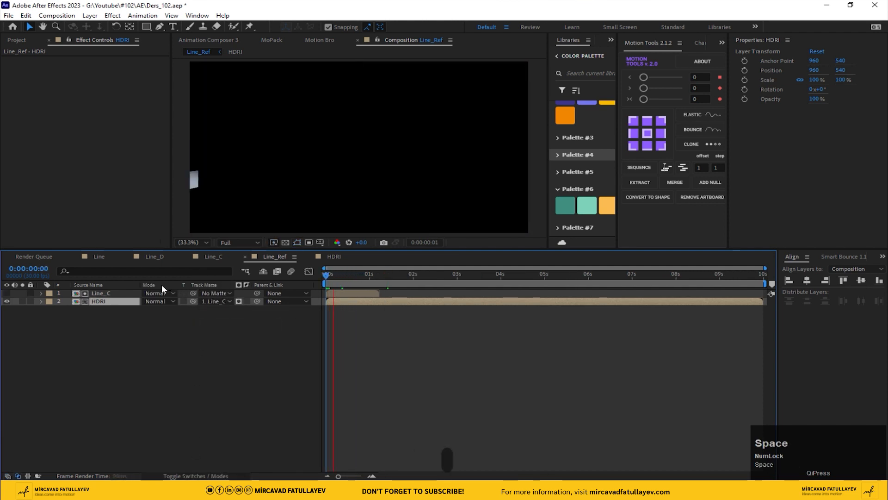
# Apply CC Blobbylize to the HDRI layer in Line_Ref at frame 17
pyautogui.moveTo(351, 277); pyautogui.dragTo(351, 282)
pyautogui.hotkey('ctrl', 'space')
pyautogui.write('cc')
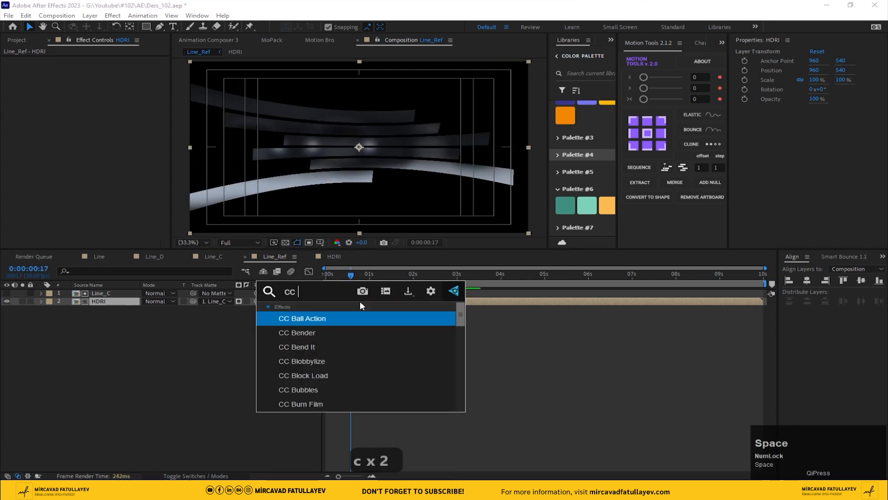
pyautogui.click(323, 364)
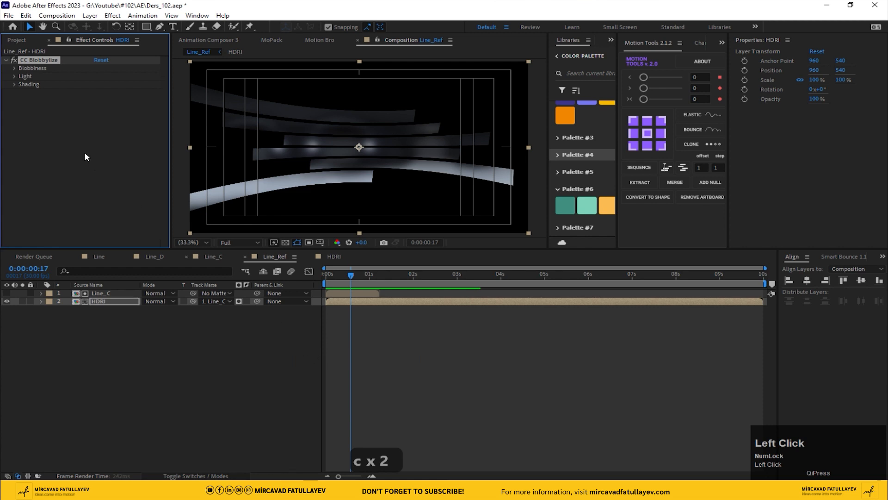
# Set the Blobbylize Blob Layer to Line_C
pyautogui.click(14, 68)
pyautogui.click(111, 76)
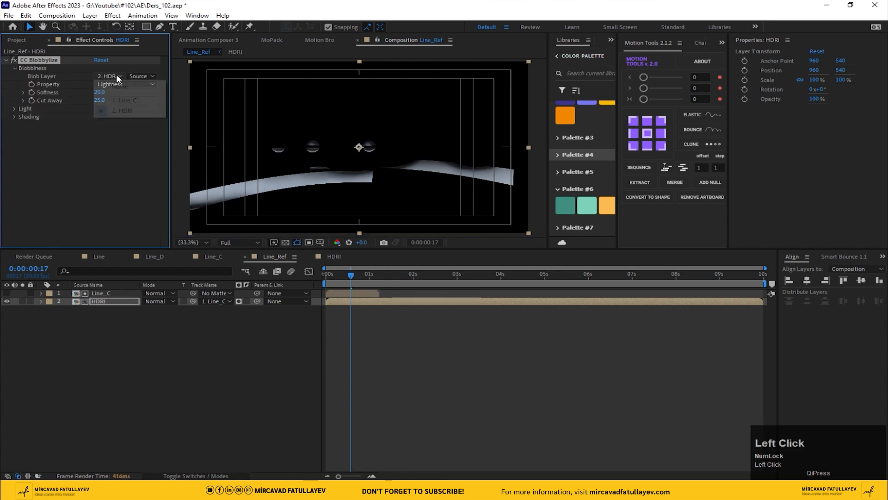
pyautogui.click(137, 102)
# Set Blobbylize Cut Away to 0 and Softness to 5
pyautogui.scroll(-1, 311, 147)
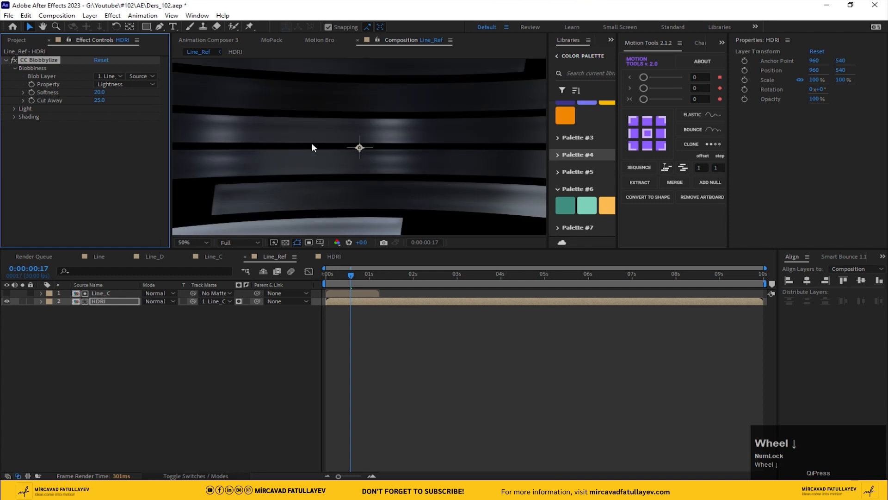
pyautogui.click(99, 100)
pyautogui.write('0')
pyautogui.press('Return')
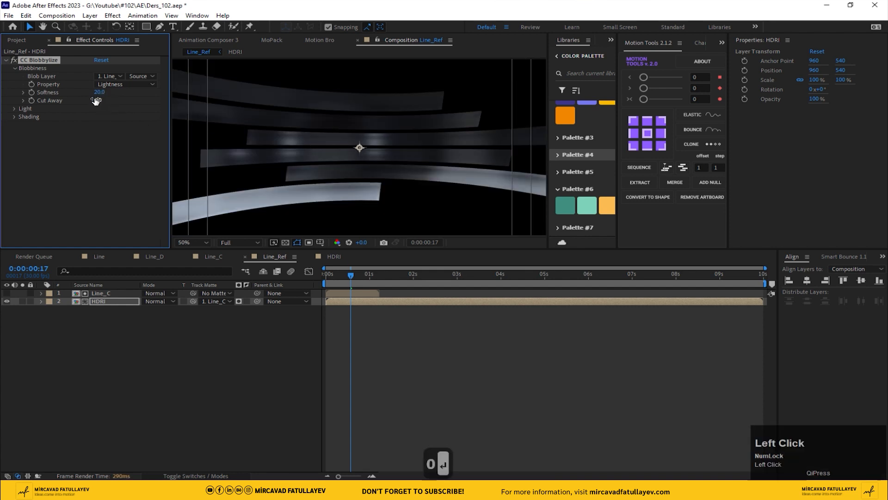
pyautogui.click(99, 92)
pyautogui.write('5')
pyautogui.press('Return')
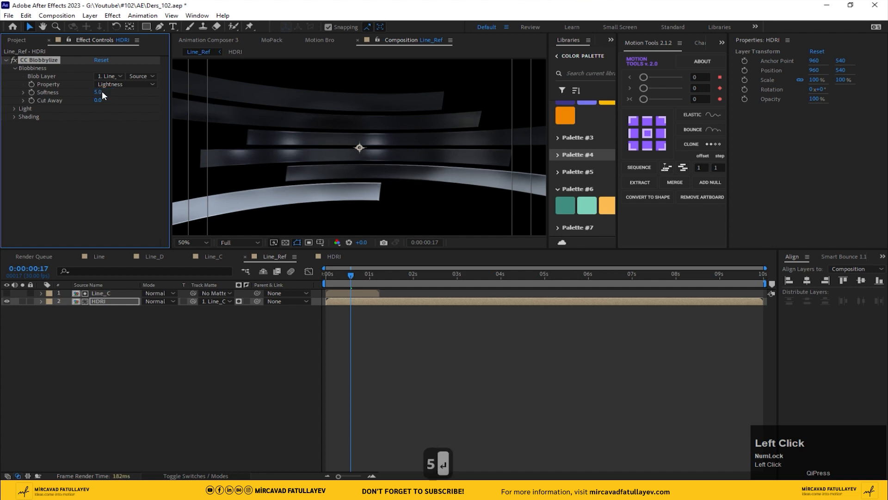
# Set Blobbylize Cut Away to 10 and Softness to 10
pyautogui.moveTo(99, 101); pyautogui.dragTo(108, 99)
pyautogui.write('10')
pyautogui.press('Return')
pyautogui.scroll(2, 315, 159)
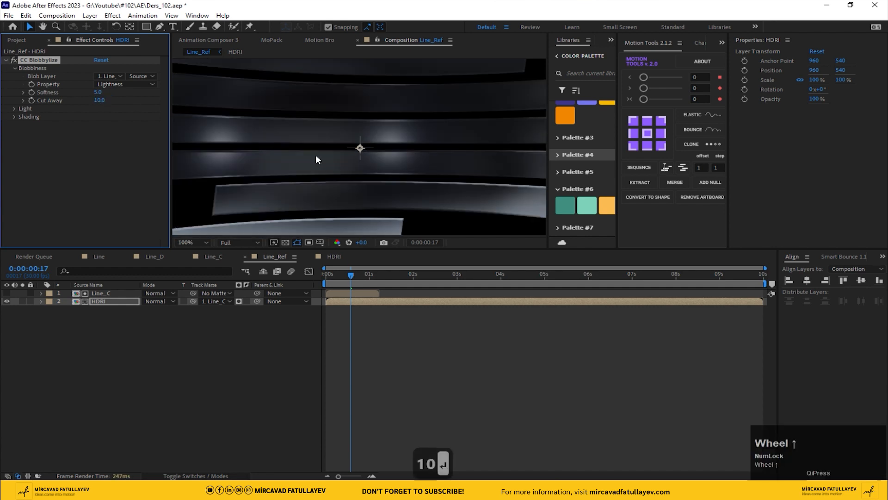
pyautogui.moveTo(315, 159); pyautogui.dragTo(483, 124)
pyautogui.click(99, 93)
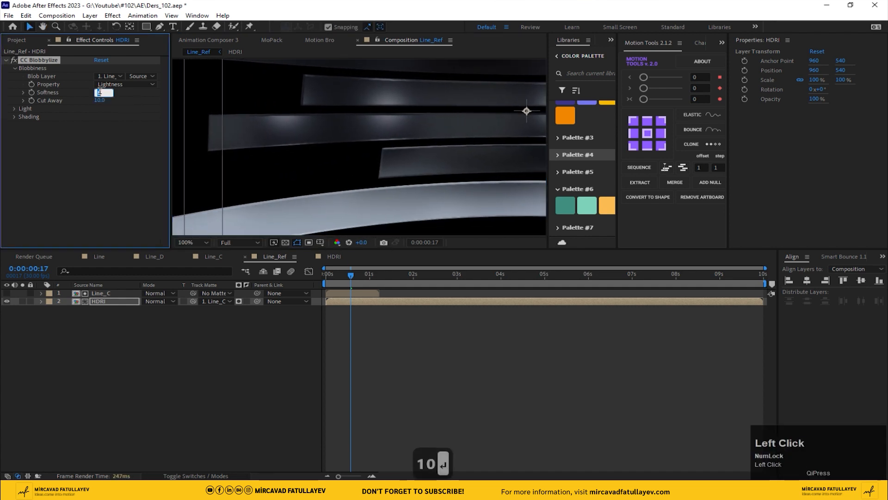
pyautogui.write('10')
pyautogui.press('Return')
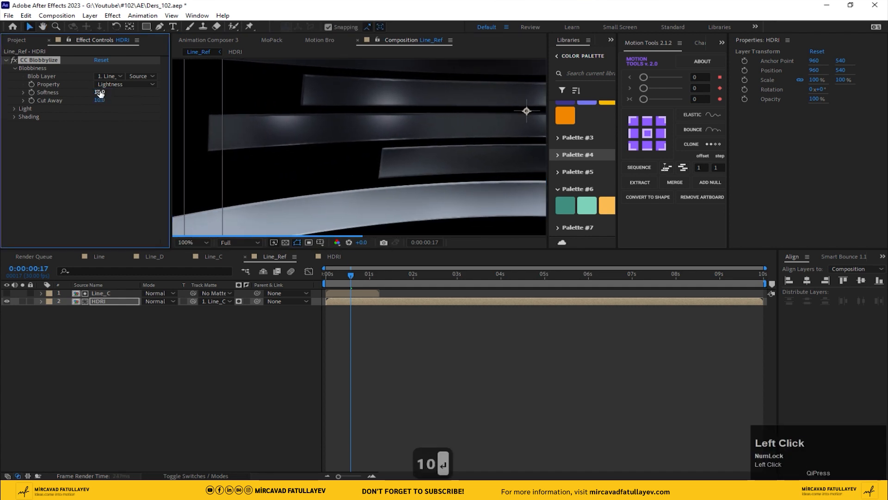
# Set Blobbylize Property to Alpha, Softness to 5 and Cut Away to 0
pyautogui.click(123, 84)
pyautogui.click(138, 124)
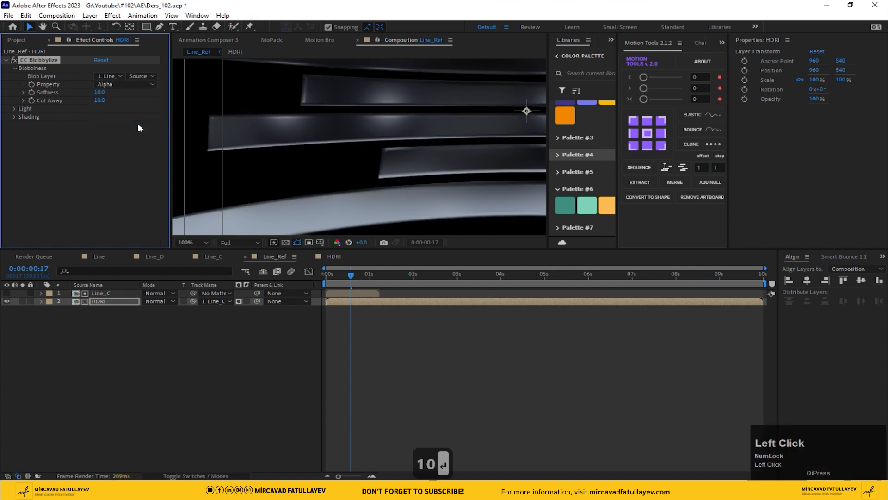
pyautogui.write('5')
pyautogui.press('Return')
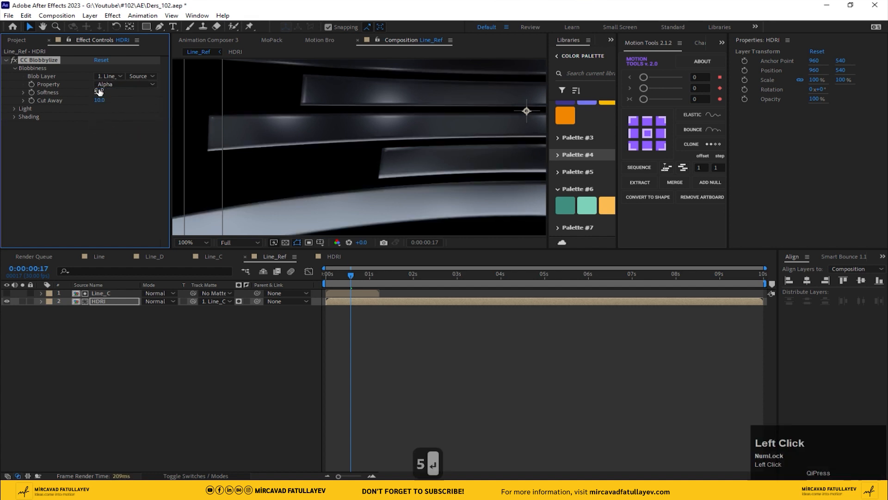
pyautogui.write('0')
pyautogui.press('Return')
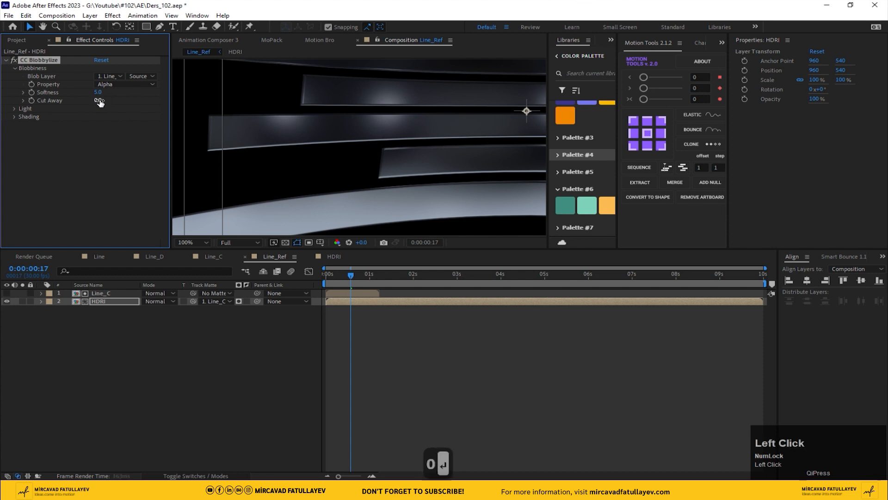
# Open the Blobbylize Light settings and set Light Type to Point Light
pyautogui.scroll(-2, 304, 133)
pyautogui.middleClick(363, 134)
pyautogui.moveTo(363, 134); pyautogui.dragTo(333, 153)
pyautogui.scroll(-2, 281, 152)
pyautogui.click(13, 108)
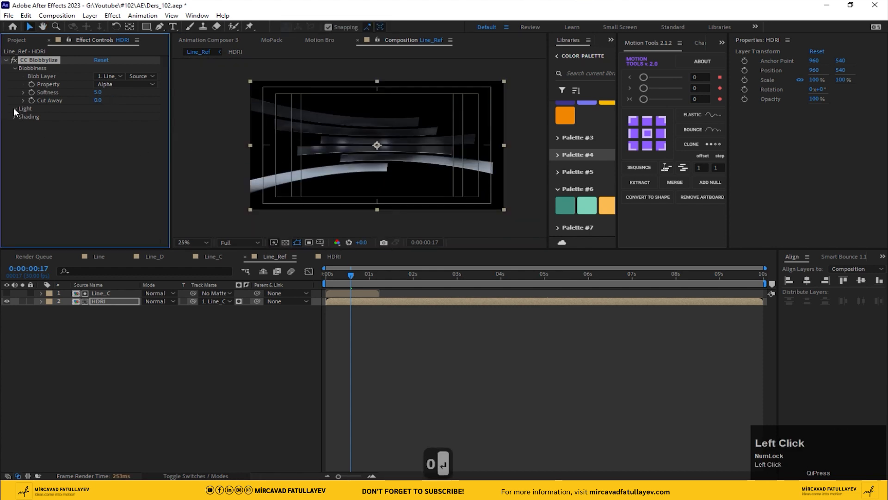
pyautogui.click(124, 141)
pyautogui.click(136, 162)
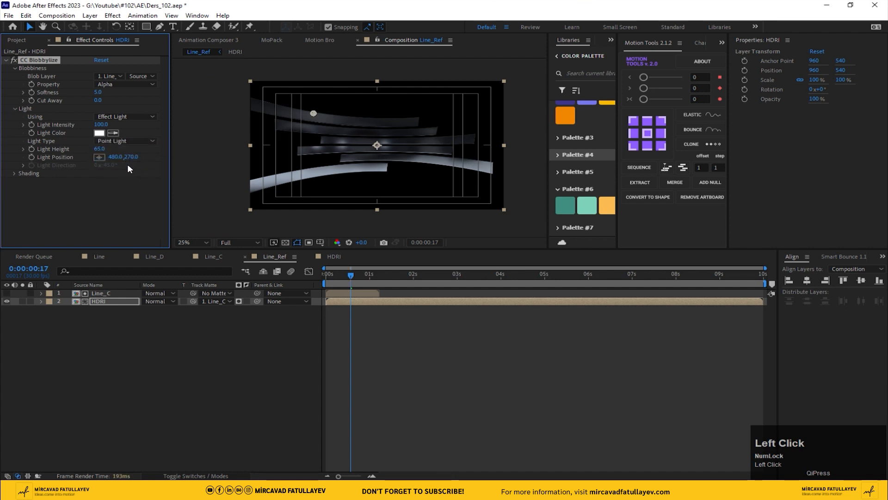
# Set the Light Color to the teal palette swatch and move the light toward the upper right
pyautogui.click(568, 205)
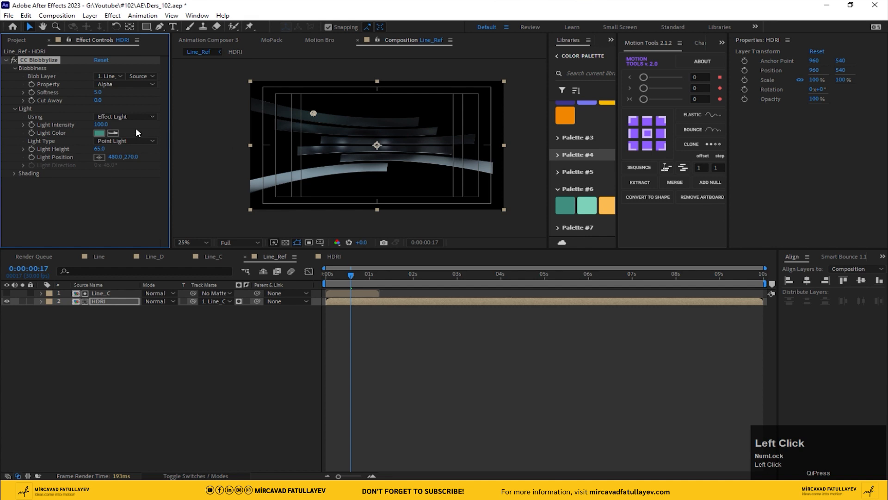
pyautogui.moveTo(314, 113)
pyautogui.mouseDown()
pyautogui.moveTo(368, 114)
pyautogui.moveTo(408, 133)
pyautogui.moveTo(433, 125)
pyautogui.mouseUp()
# Reposition the light to about 1196, 292 and set Light Height to 100
pyautogui.moveTo(98, 148); pyautogui.dragTo(157, 143)
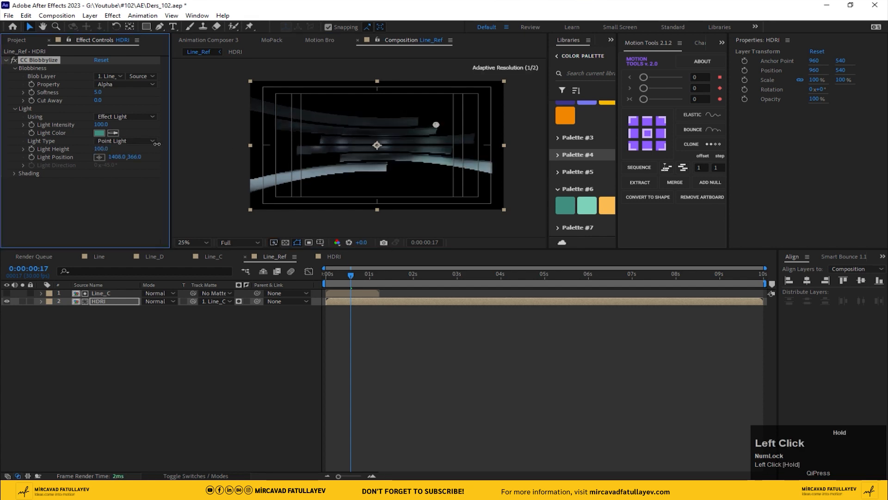
pyautogui.moveTo(212, 144); pyautogui.dragTo(195, 142)
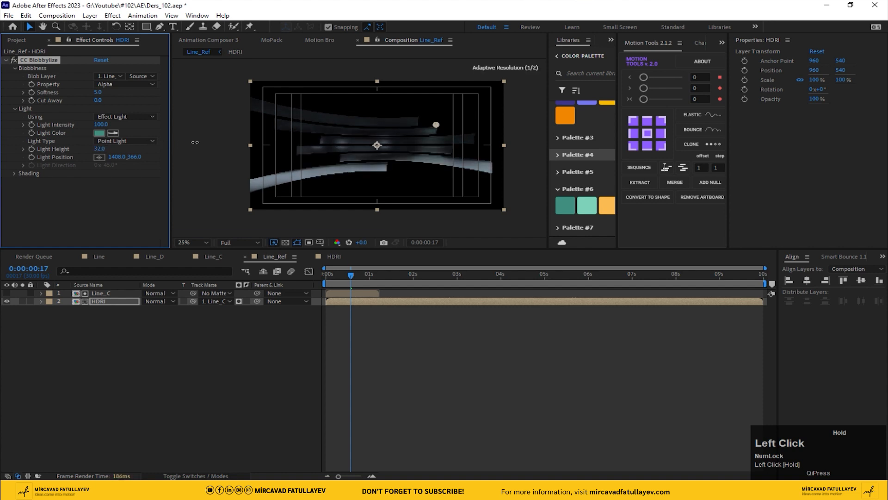
pyautogui.scroll(2, 414, 145)
pyautogui.middleClick(414, 144)
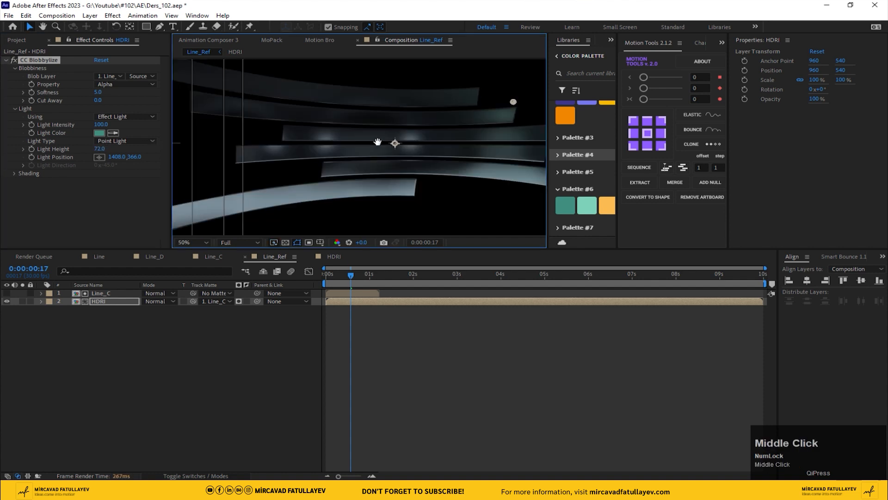
pyautogui.moveTo(456, 99); pyautogui.dragTo(385, 80)
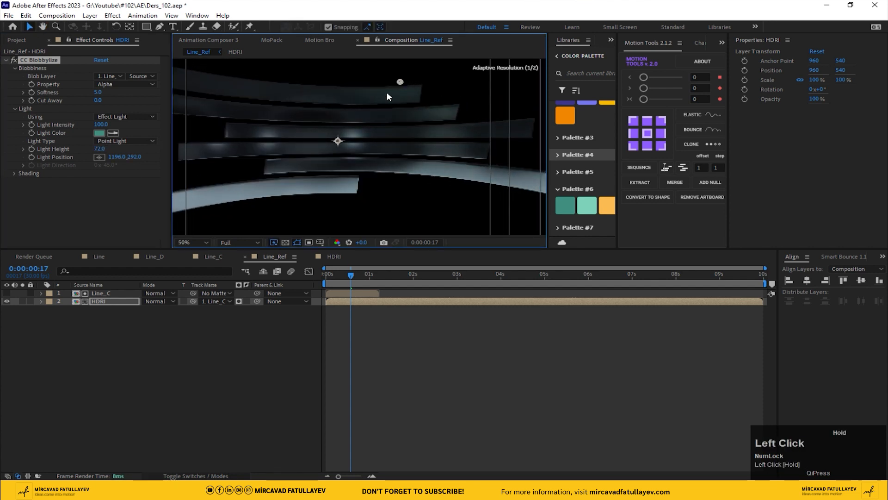
pyautogui.moveTo(352, 274); pyautogui.dragTo(356, 278)
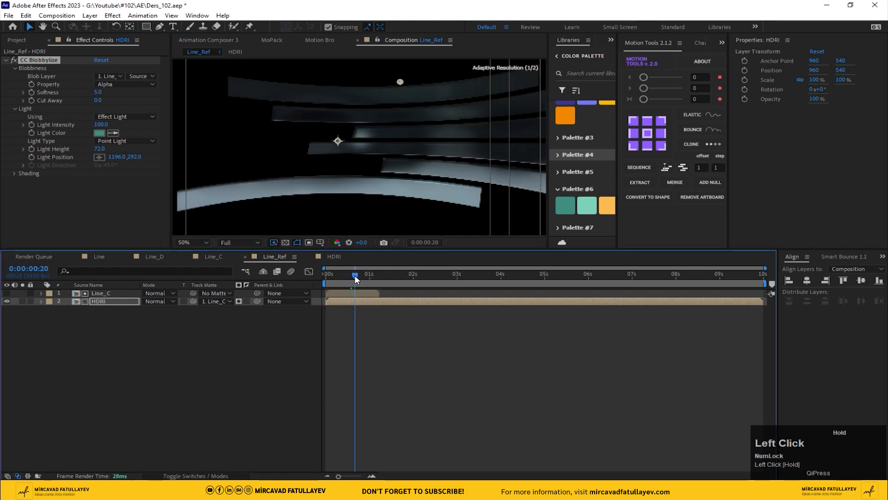
pyautogui.click(100, 149)
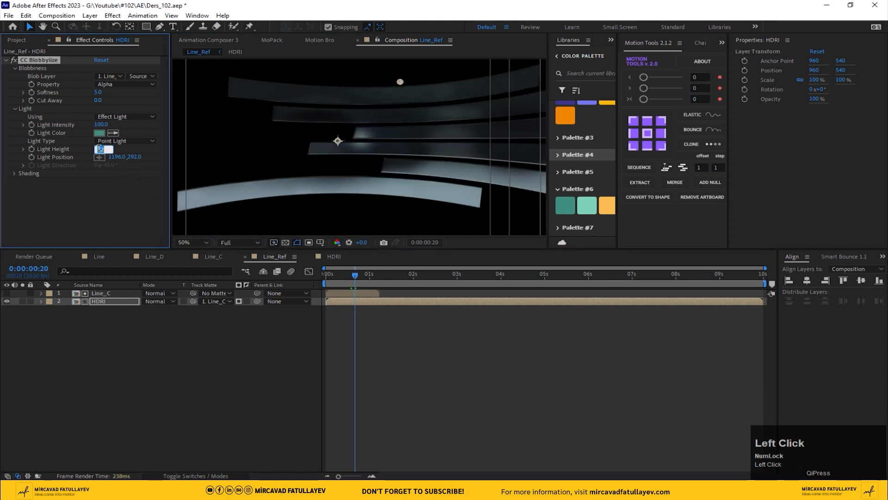
pyautogui.write('150')
pyautogui.press('Return')
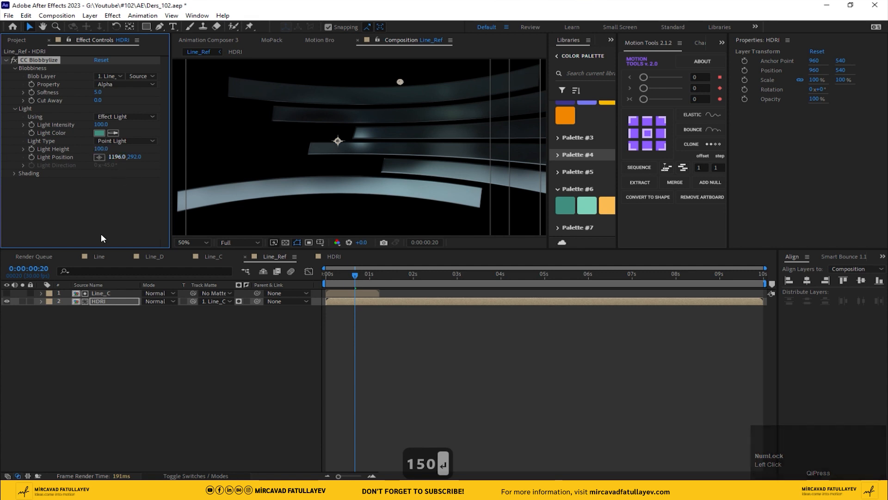
# In the HDRI composition, apply Tint to the studio footage and set Map White To teal
pyautogui.doubleClick(103, 302)
pyautogui.hotkey('ctrl', 'space')
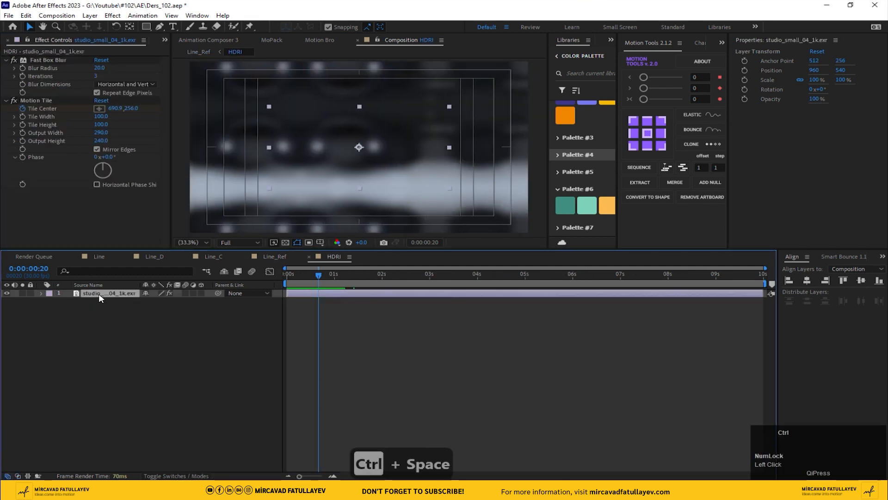
pyautogui.write('tin')
pyautogui.press('Return')
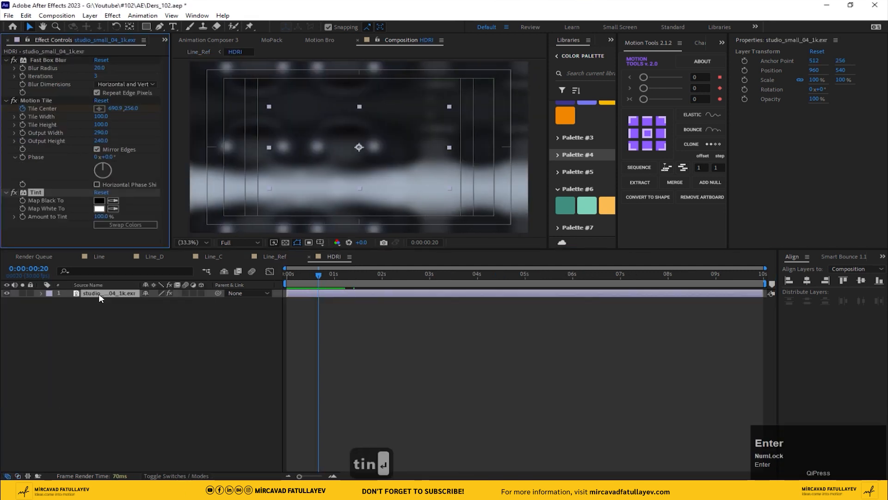
pyautogui.click(113, 209)
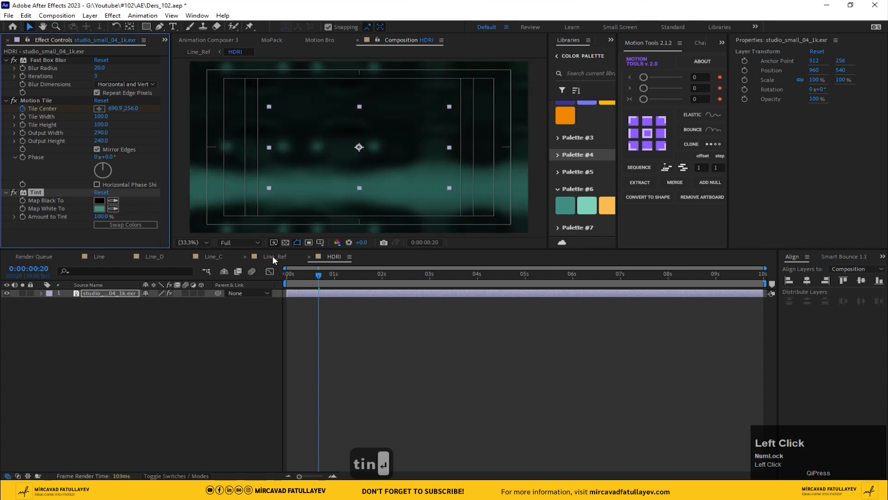
# Return to Line_Ref and preview the tinted lines at several frames
pyautogui.click(273, 256)
pyautogui.moveTo(344, 277)
pyautogui.mouseDown()
pyautogui.moveTo(315, 277)
pyautogui.moveTo(354, 277)
pyautogui.mouseUp()
pyautogui.click(193, 243)
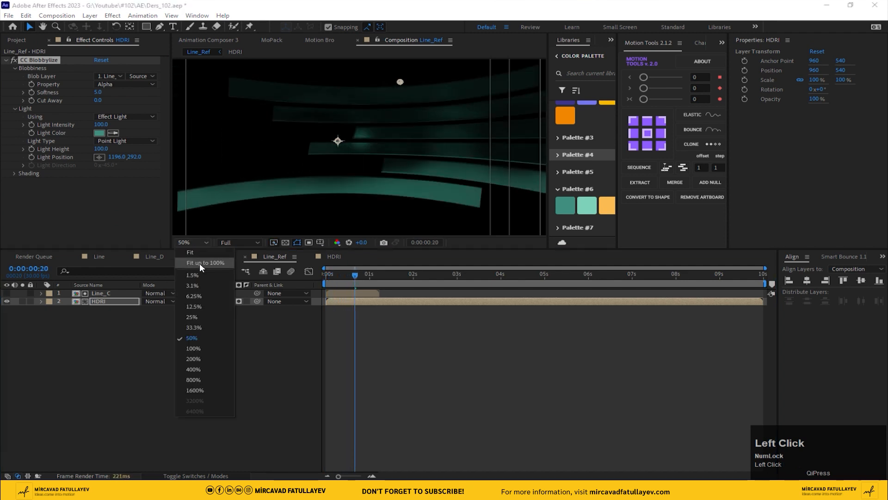
pyautogui.click(201, 353)
pyautogui.click(342, 273)
pyautogui.moveTo(340, 272); pyautogui.dragTo(345, 274)
pyautogui.moveTo(102, 148); pyautogui.dragTo(428, 152)
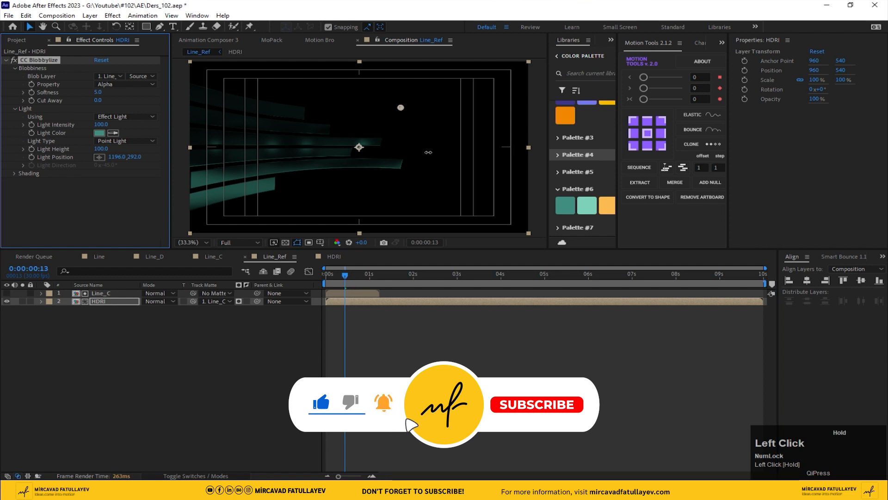
pyautogui.moveTo(289, 168); pyautogui.dragTo(152, 172)
pyautogui.moveTo(346, 279)
pyautogui.mouseDown()
pyautogui.moveTo(340, 276)
pyautogui.moveTo(359, 276)
pyautogui.moveTo(349, 276)
pyautogui.mouseUp()
pyautogui.click(134, 359)
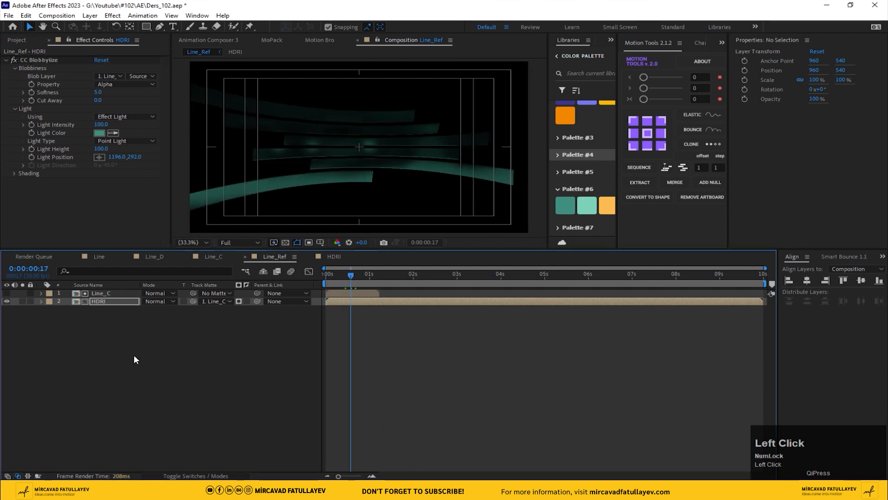
# Apply Compound Blur to the HDRI layer in Line_Ref
pyautogui.click(103, 302)
pyautogui.hotkey('ctrl', 'space')
pyautogui.write('com')
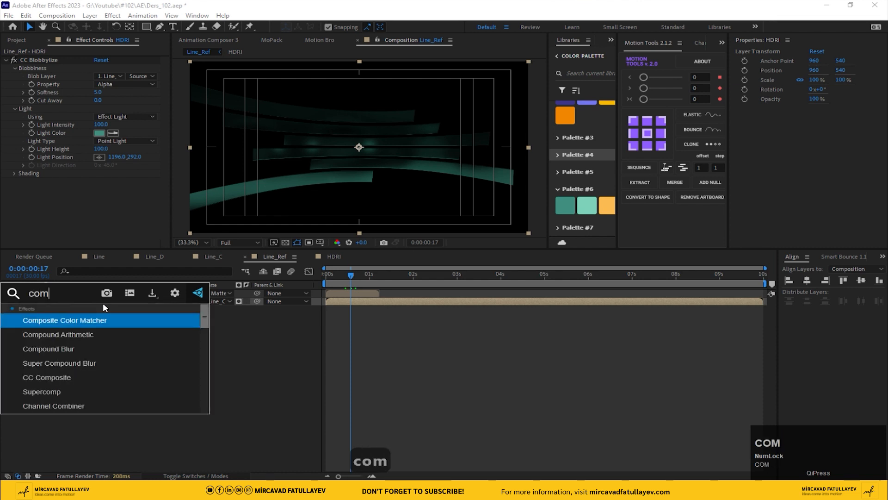
pyautogui.press('Down')
pyautogui.press('Down')
pyautogui.press('Return')
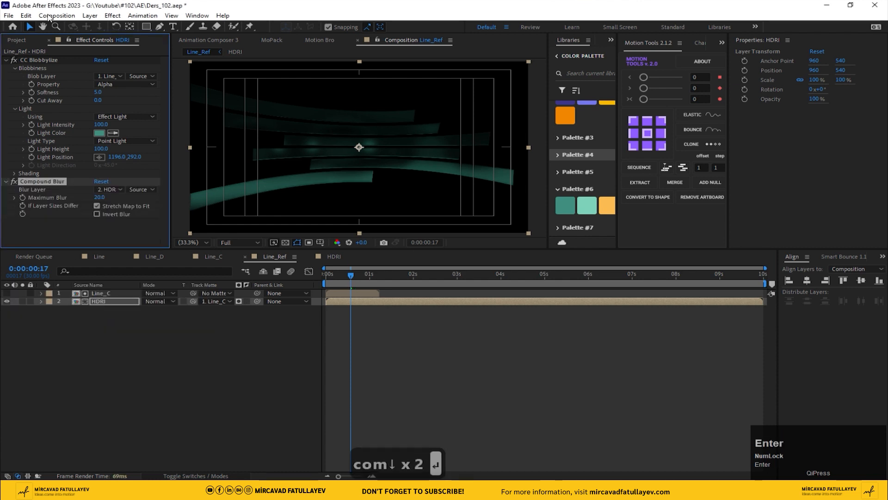
# Add shutterstock_706324360.jpg from the project as the bottom layer of Line_Ref and turn off its visibility
pyautogui.click(20, 40)
pyautogui.moveTo(63, 180); pyautogui.dragTo(111, 330)
pyautogui.click(6, 309)
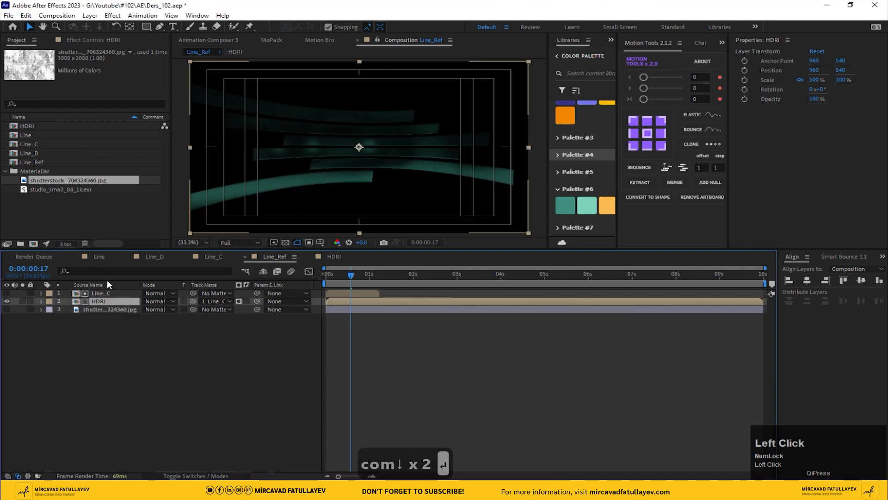
# Set Compound Blur's Blur Layer to the shutterstock image and Maximum Blur to 63
pyautogui.click(87, 40)
pyautogui.click(107, 191)
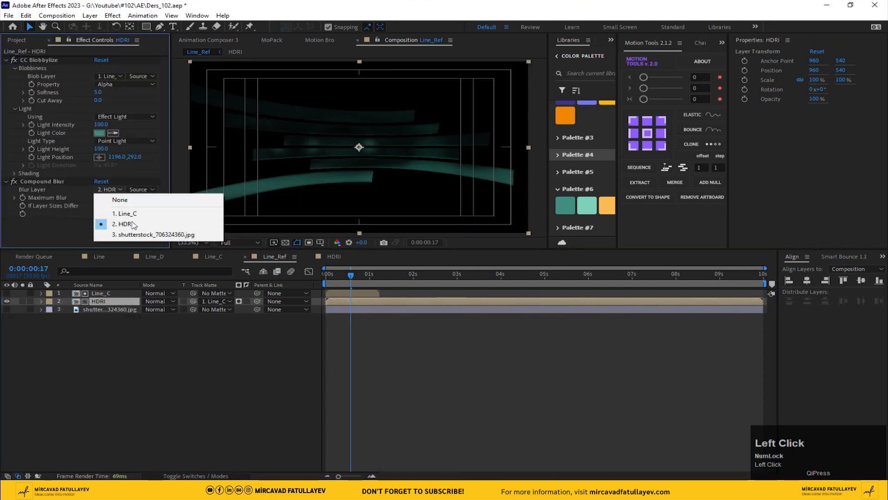
pyautogui.click(149, 235)
pyautogui.scroll(3, 427, 155)
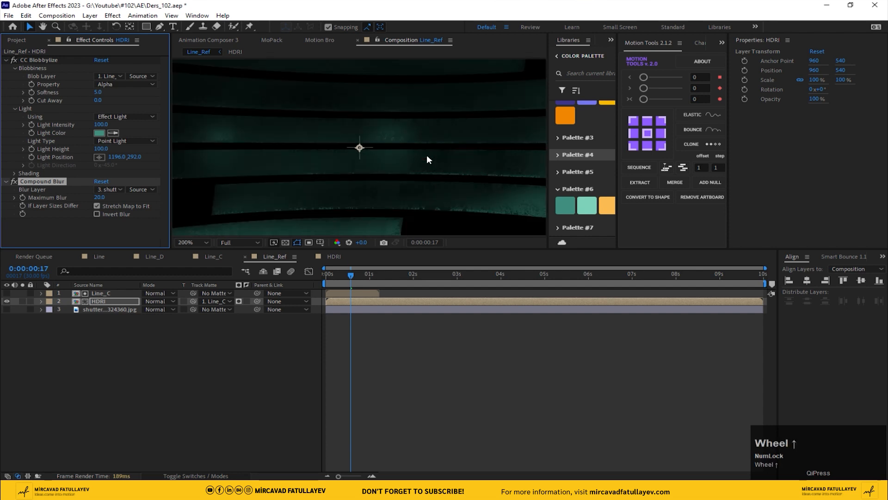
pyautogui.scroll(-1, 370, 158)
pyautogui.moveTo(188, 204); pyautogui.dragTo(225, 199)
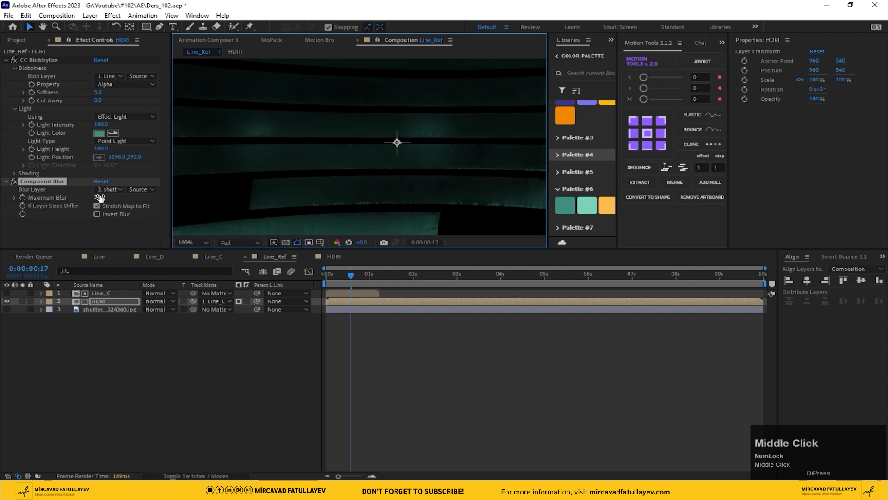
pyautogui.moveTo(99, 198); pyautogui.dragTo(122, 194)
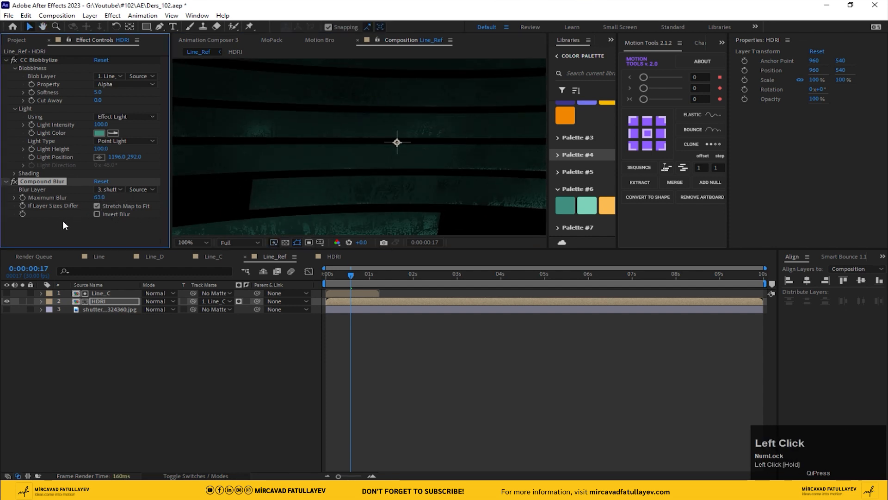
# Set Compound Blur's Maximum Blur to 15 and move Compound Blur above CC Blobbylize in the HDRI layer's effect stack
pyautogui.click(98, 198)
pyautogui.press('Return')
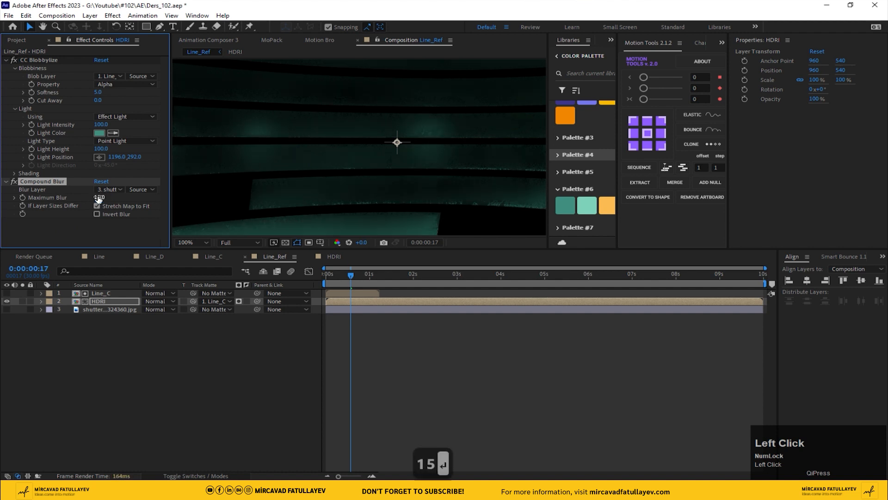
pyautogui.scroll(2, 356, 151)
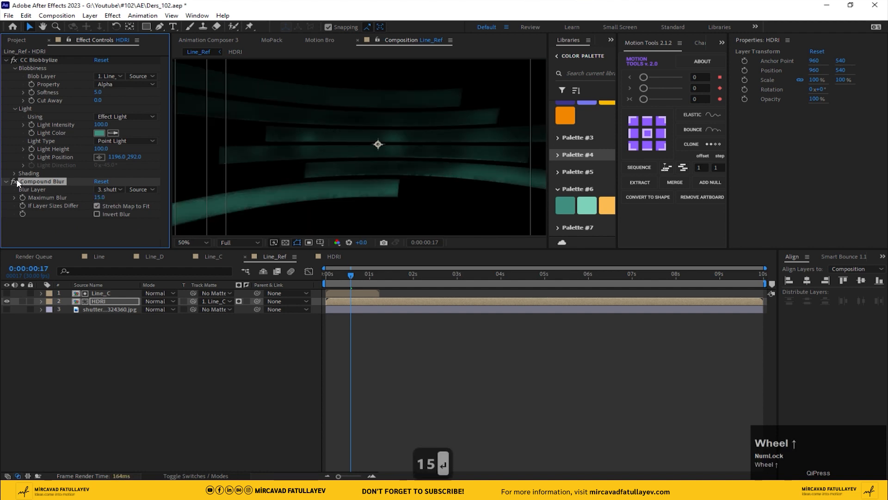
pyautogui.moveTo(17, 183); pyautogui.dragTo(46, 59)
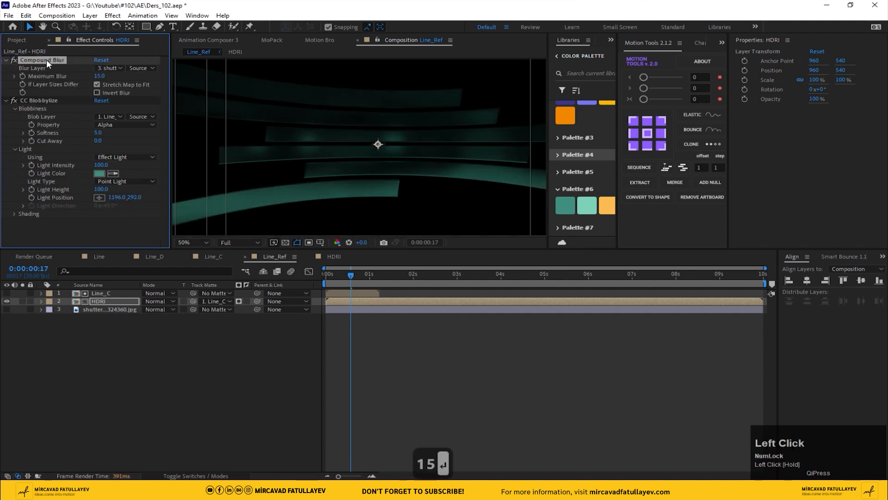
# Set Compound Blur's Maximum Blur to 30
pyautogui.scroll(2, 299, 155)
pyautogui.moveTo(99, 76); pyautogui.dragTo(132, 76)
pyautogui.click(100, 76)
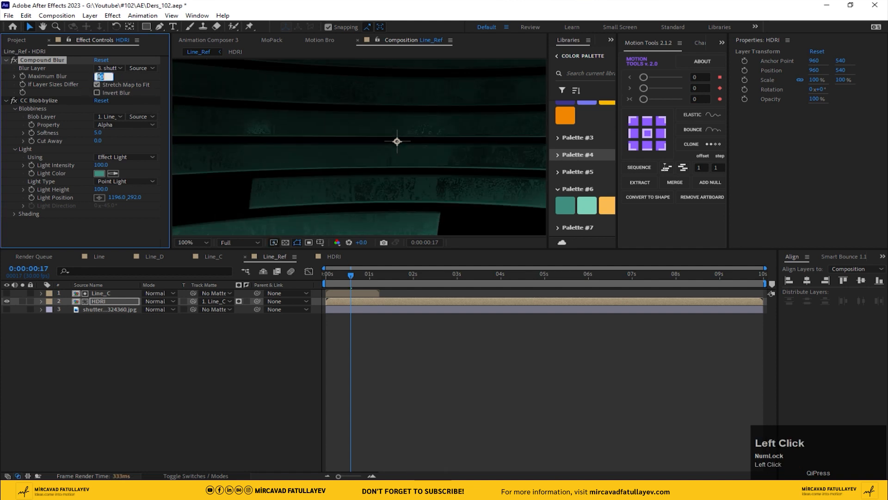
pyautogui.write('30')
pyautogui.press('Return')
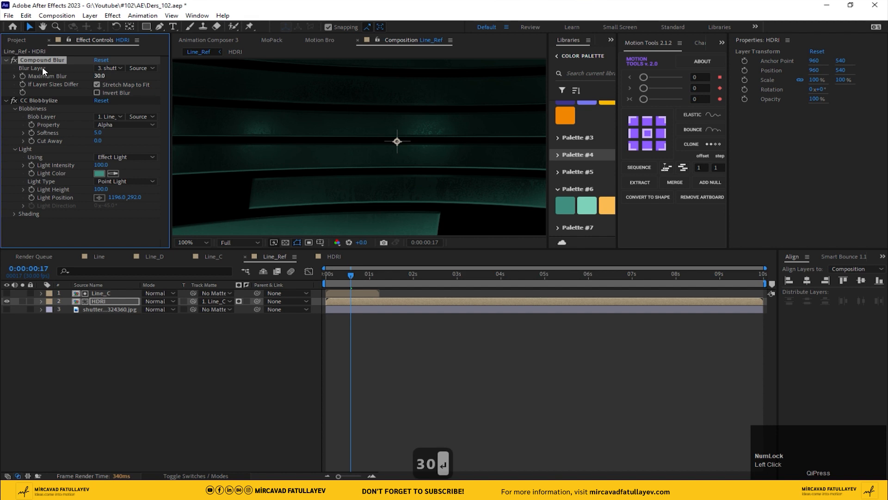
# Preview the Line_Ref composition from the start at Fit up to 100% magnification
pyautogui.click(12, 55)
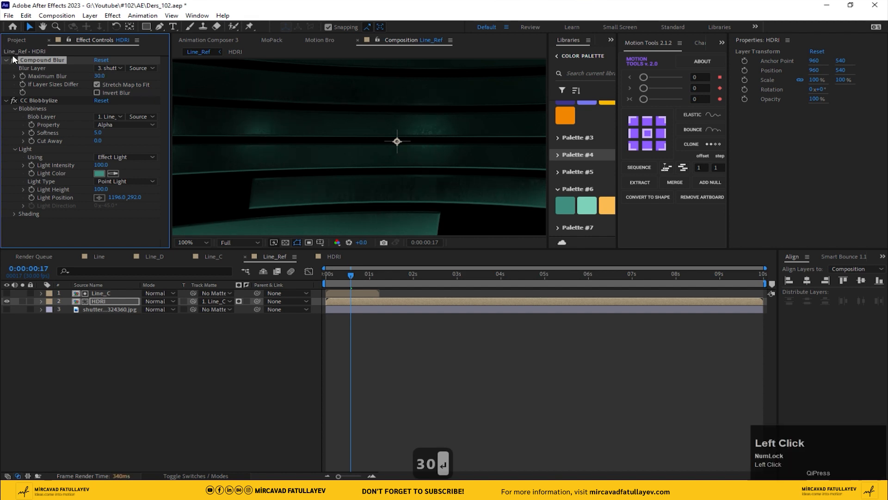
pyautogui.click(195, 242)
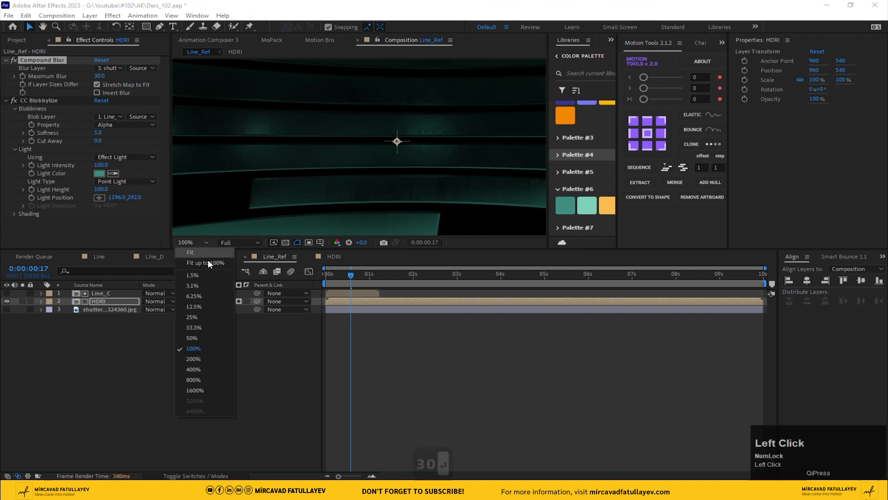
pyautogui.click(209, 260)
pyautogui.click(459, 368)
pyautogui.moveTo(362, 282); pyautogui.dragTo(382, 278)
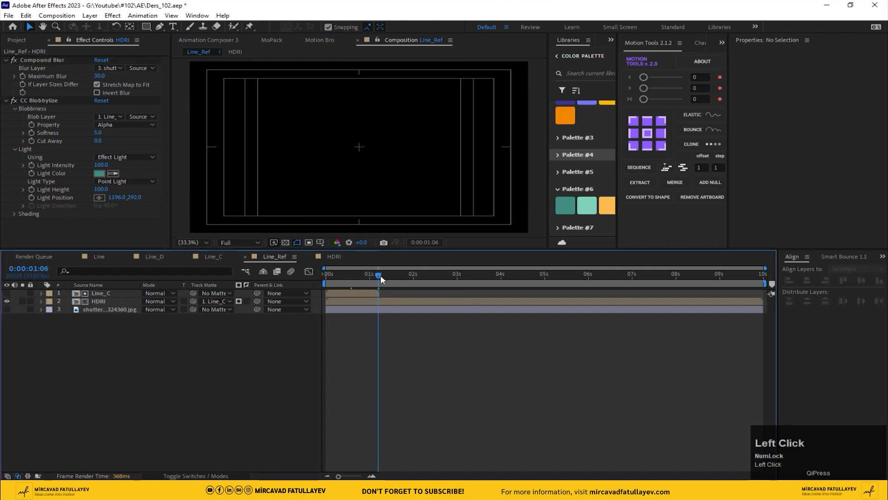
pyautogui.press('Home')
pyautogui.press('space')
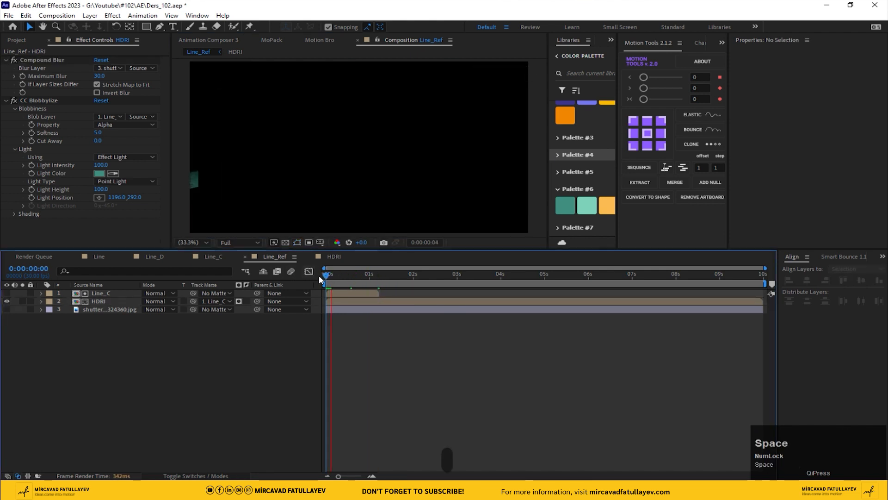
# Trim Line_Ref to a work area ending at about 1 second 6 frames and preview it
pyautogui.moveTo(326, 275); pyautogui.dragTo(385, 277)
pyautogui.press('n')
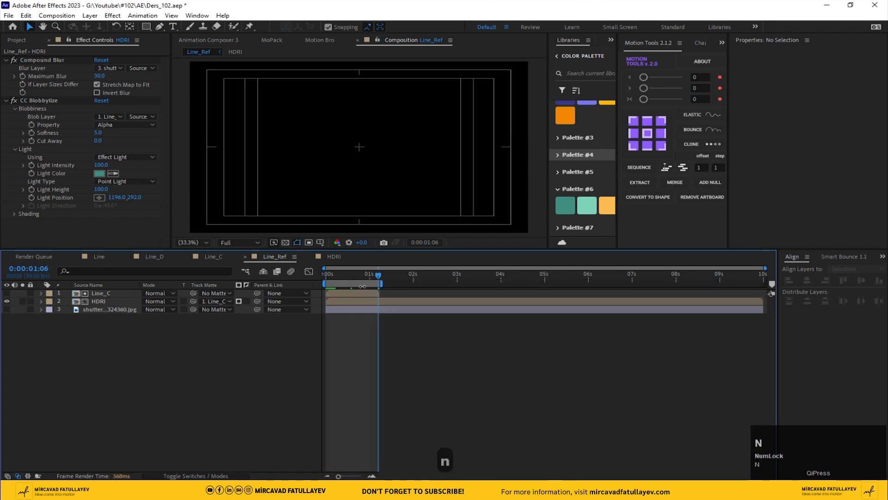
pyautogui.rightClick(359, 284)
pyautogui.click(401, 311)
pyautogui.press('space')
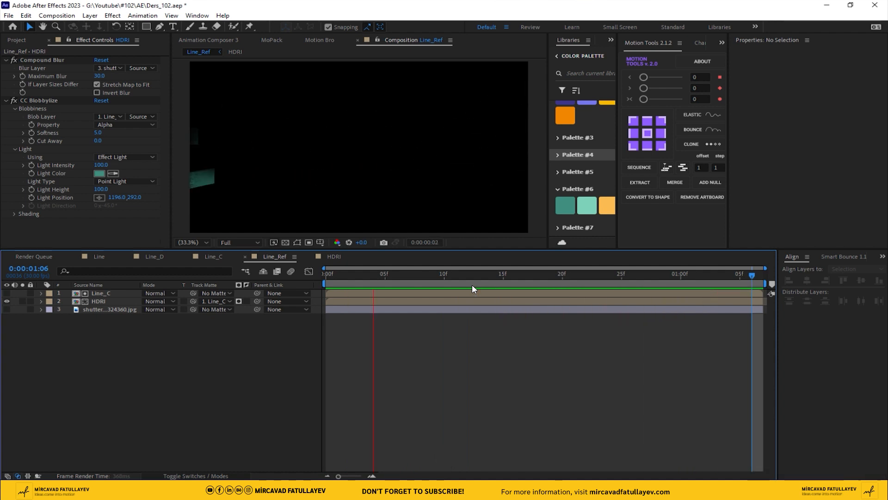
pyautogui.press('space')
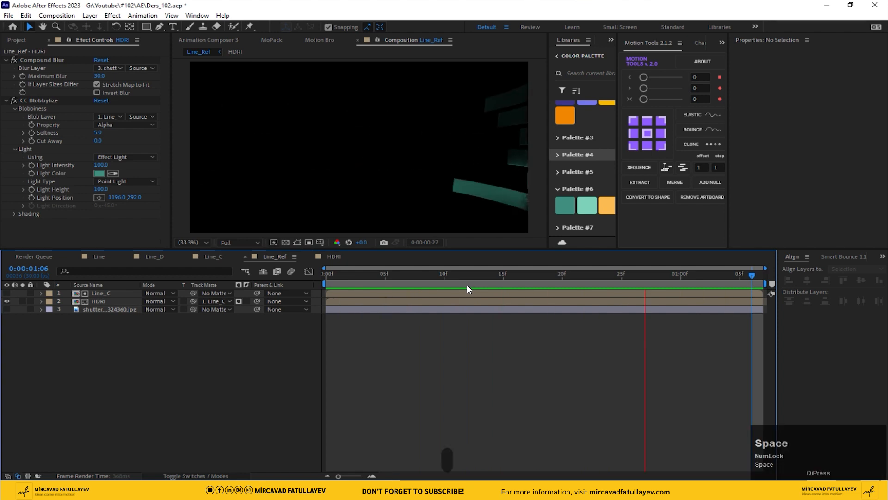
# Create a new 1920x1080, 30 fps, 10-second composition named Ders_102 and move it out of the Materiallar folder
pyautogui.click(15, 41)
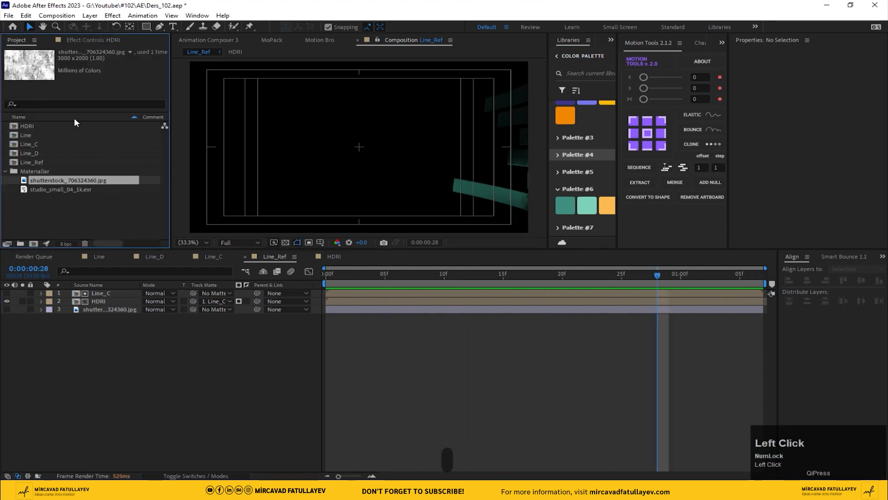
pyautogui.click(56, 15)
pyautogui.click(69, 26)
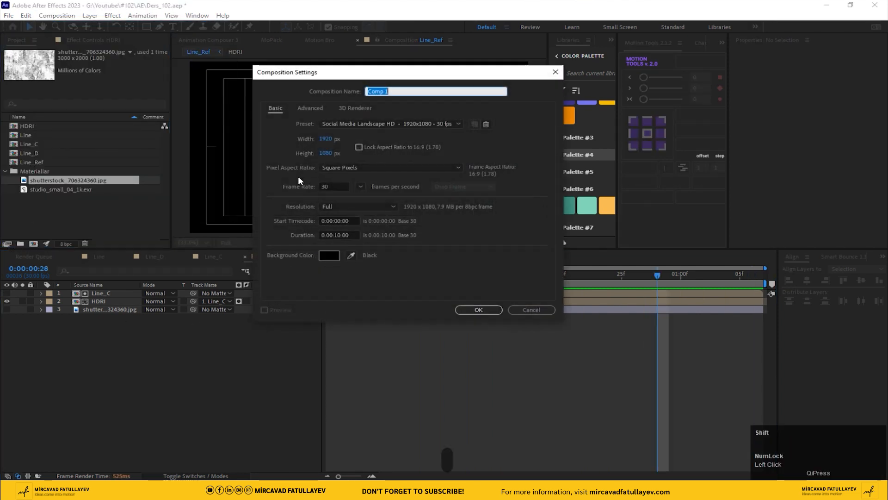
pyautogui.write('Ders_102')
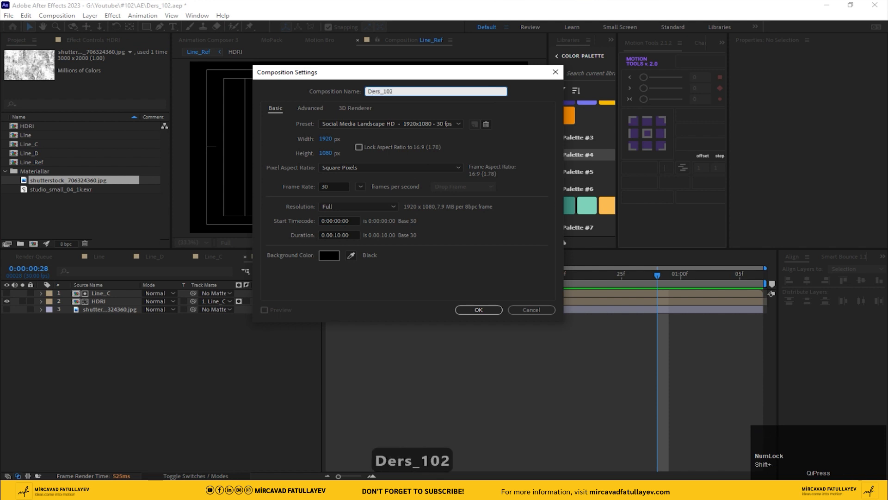
pyautogui.press('Return')
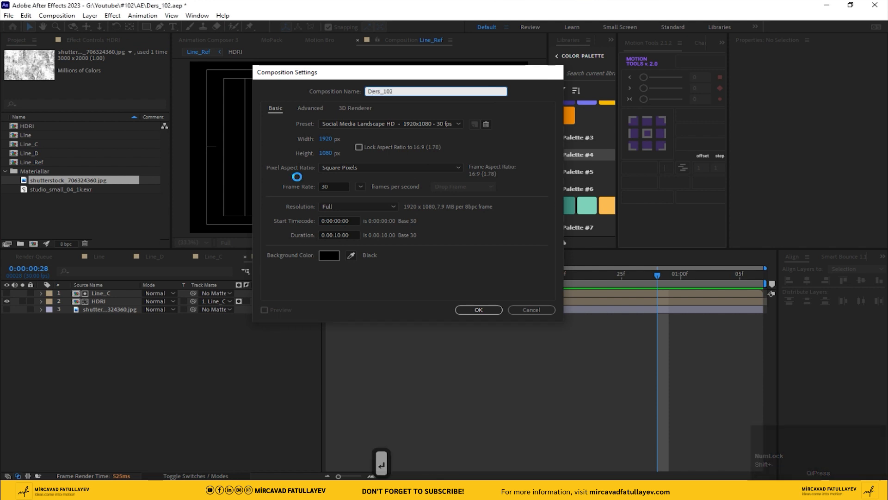
pyautogui.click(154, 313)
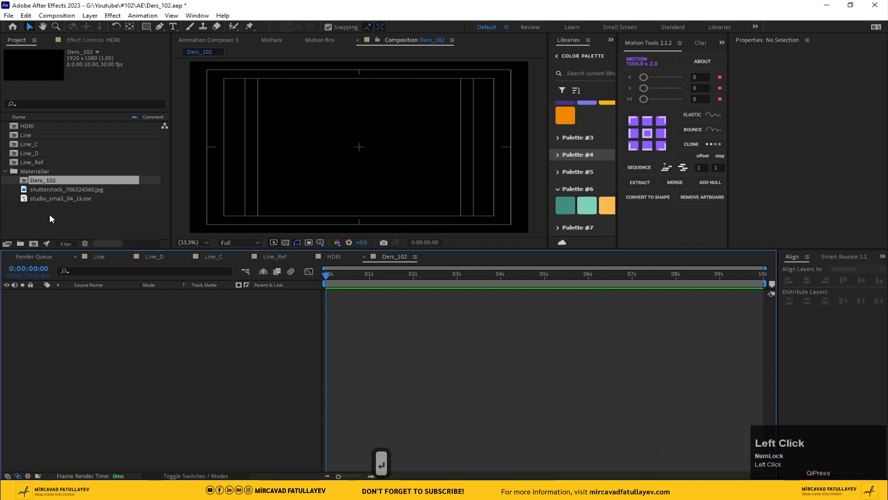
pyautogui.moveTo(34, 179); pyautogui.dragTo(39, 218)
pyautogui.click(6, 180)
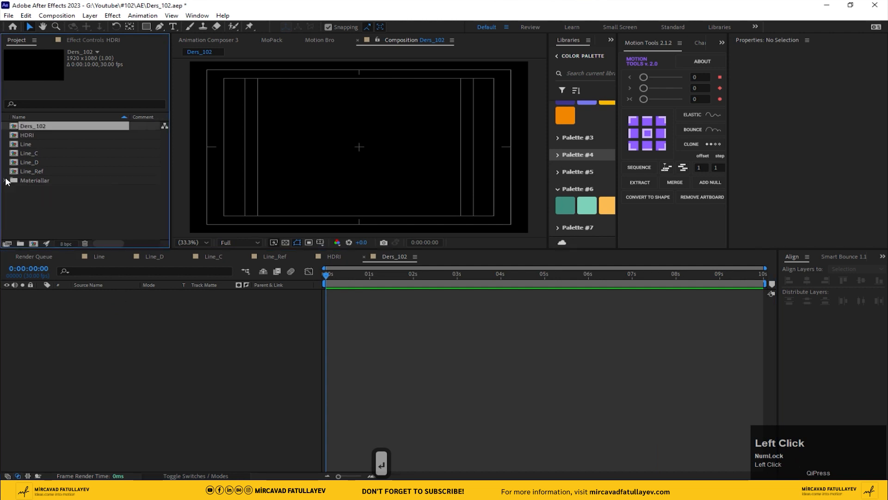
# Add the Line_Ref composition to Ders_102 and scrub to frame 20
pyautogui.moveTo(39, 170); pyautogui.dragTo(180, 363)
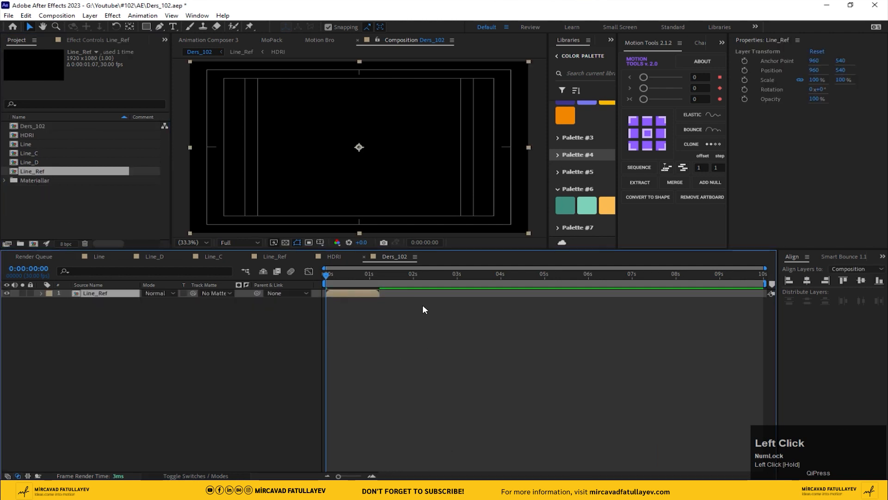
pyautogui.click(347, 275)
pyautogui.moveTo(348, 275); pyautogui.dragTo(355, 274)
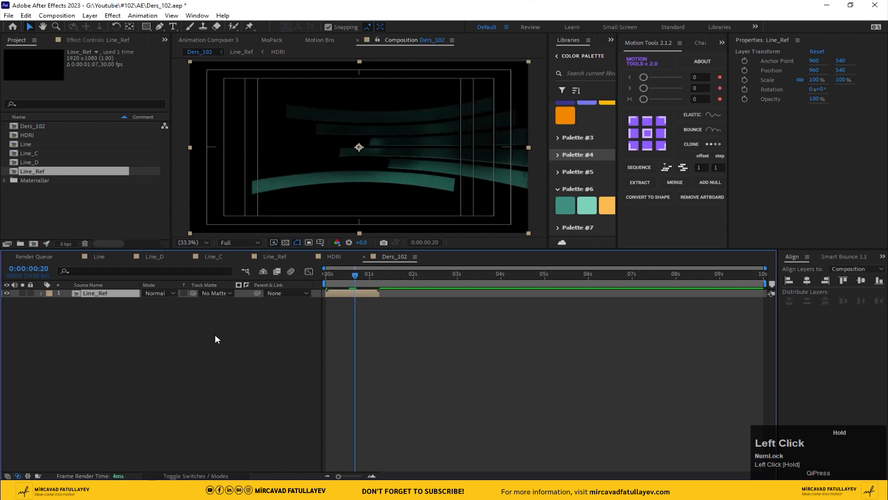
# Create a new solid layer named BG in Ders_102
pyautogui.rightClick(150, 351)
pyautogui.moveTo(171, 362)
pyautogui.click(330, 389)
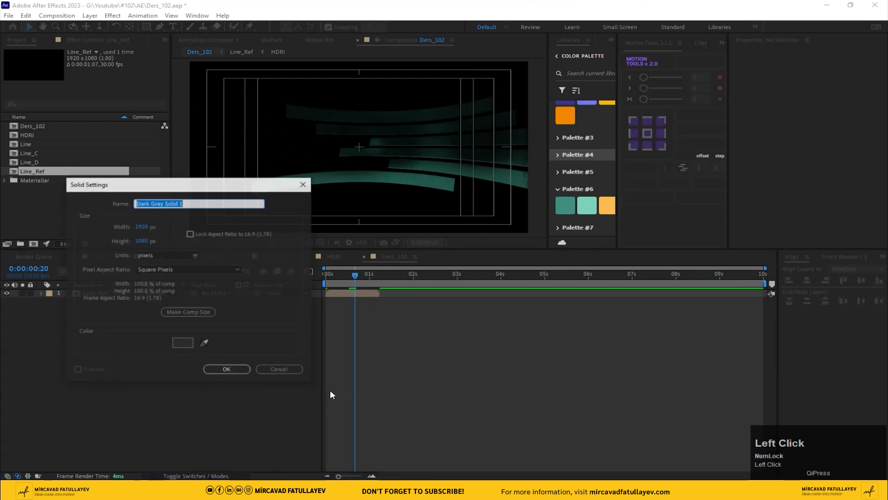
pyautogui.write('BG')
pyautogui.click(226, 369)
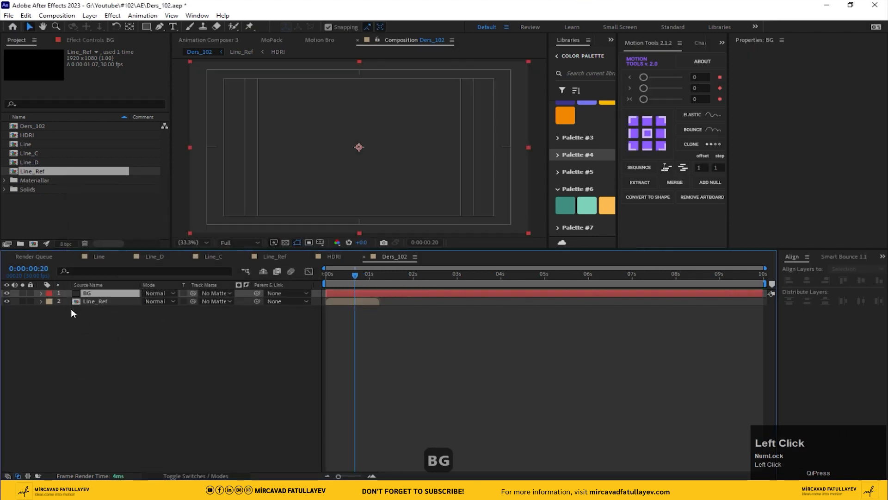
# Move BG below Line_Ref and apply Gradient Ramp to it
pyautogui.moveTo(91, 303); pyautogui.dragTo(102, 328)
pyautogui.hotkey('ctrl', 'space')
pyautogui.write('gra')
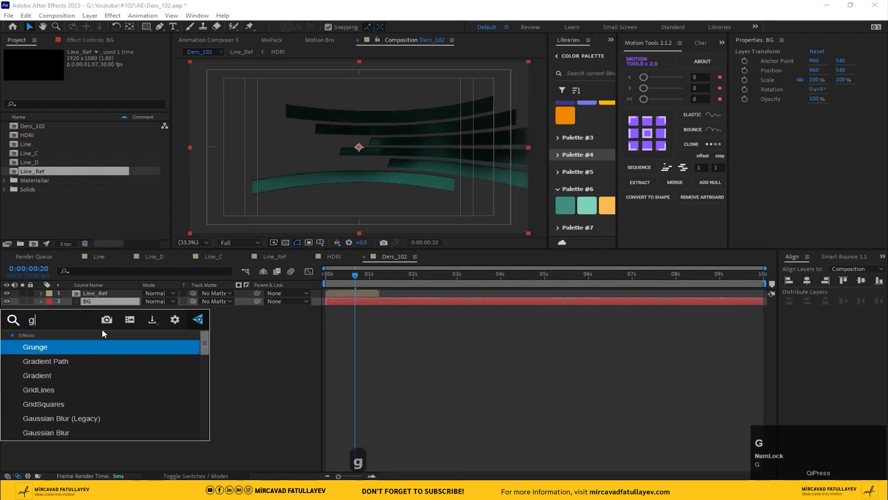
pyautogui.press('Down')
pyautogui.press('Down')
pyautogui.press('Down')
pyautogui.press('Return')
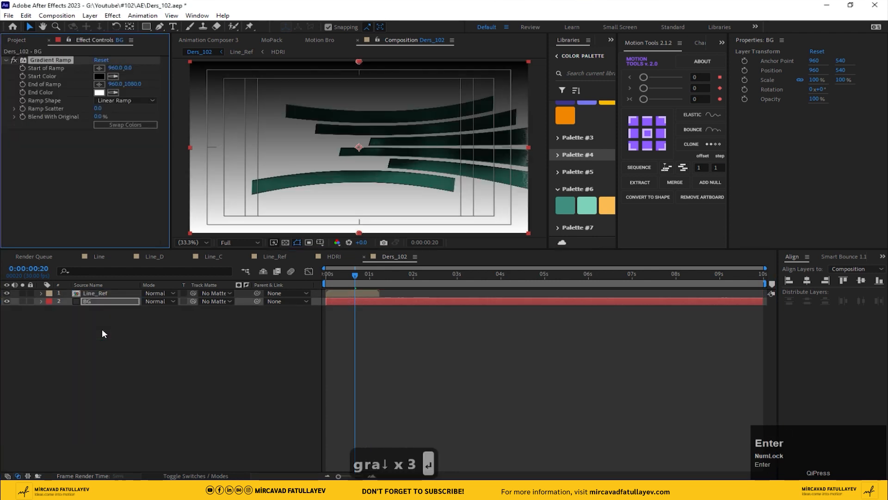
# Set the Gradient Ramp start color to the palette's teal and the end color to black
pyautogui.click(113, 76)
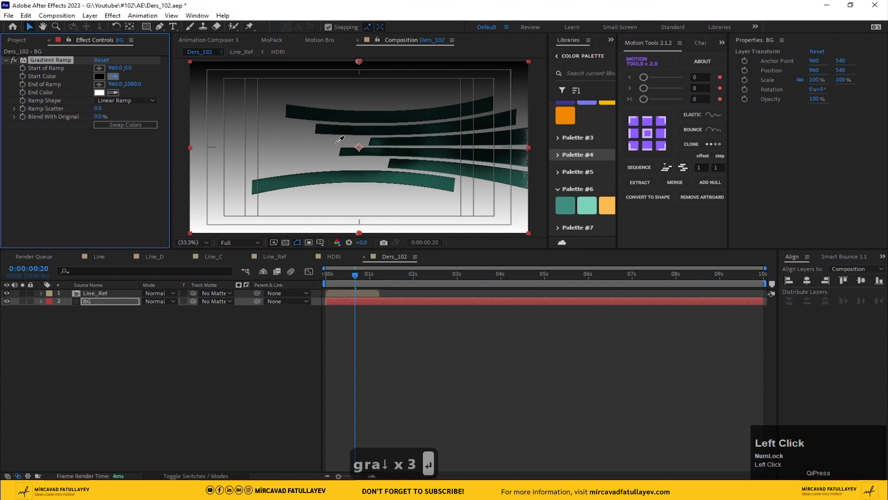
pyautogui.click(570, 211)
pyautogui.click(114, 90)
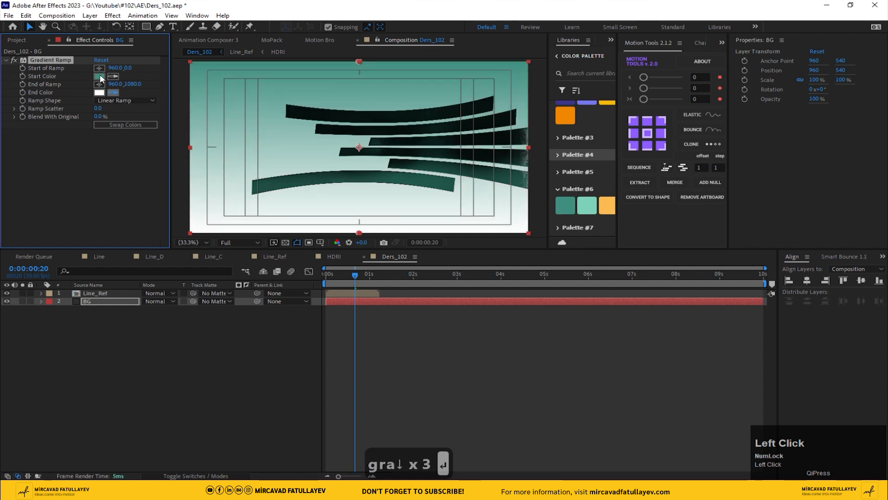
pyautogui.click(100, 76)
pyautogui.click(100, 93)
pyautogui.moveTo(257, 347); pyautogui.dragTo(257, 381)
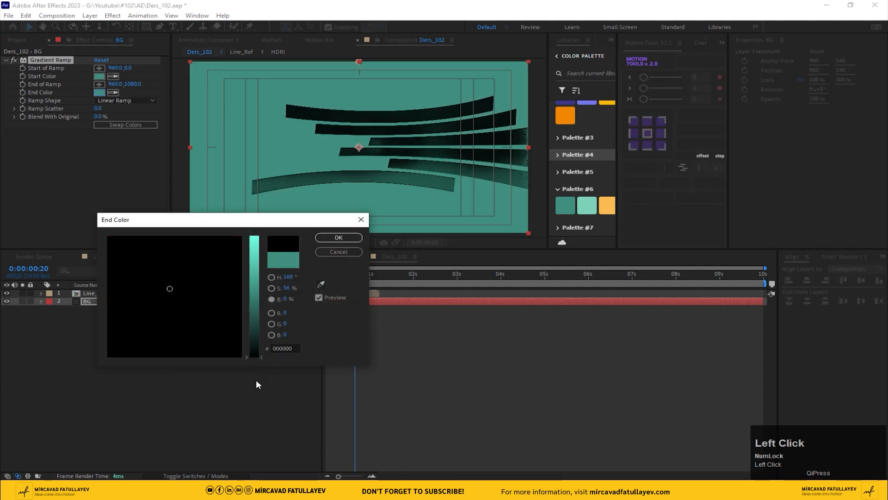
pyautogui.click(338, 237)
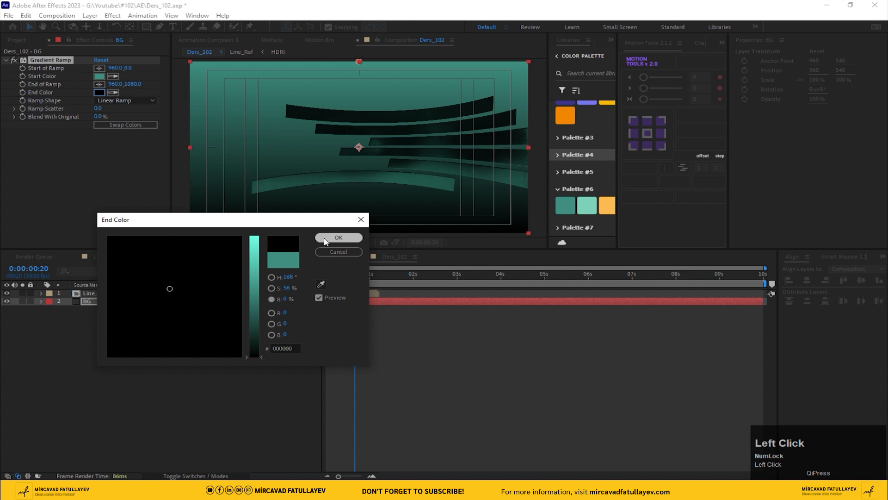
# Darken the Gradient Ramp start color to 1C4039 and swap the ramp colors twice
pyautogui.click(104, 76)
pyautogui.moveTo(261, 305); pyautogui.dragTo(273, 326)
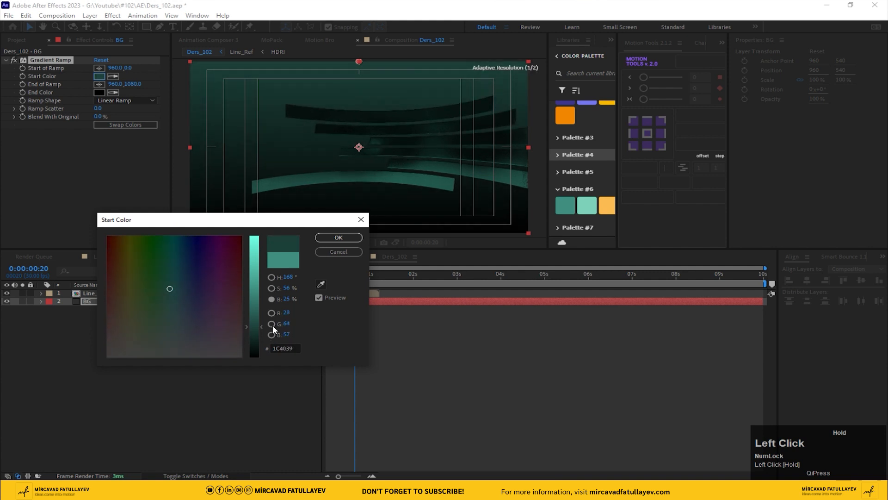
pyautogui.click(339, 238)
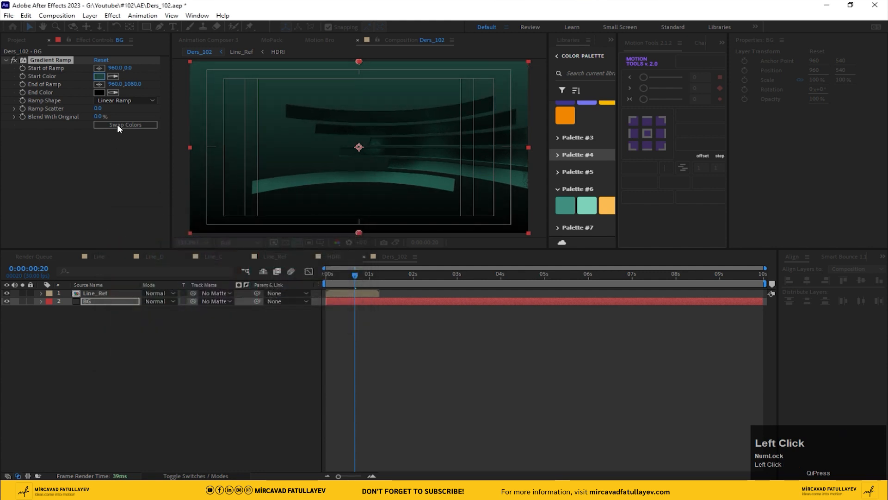
pyautogui.click(118, 124)
pyautogui.click(118, 124)
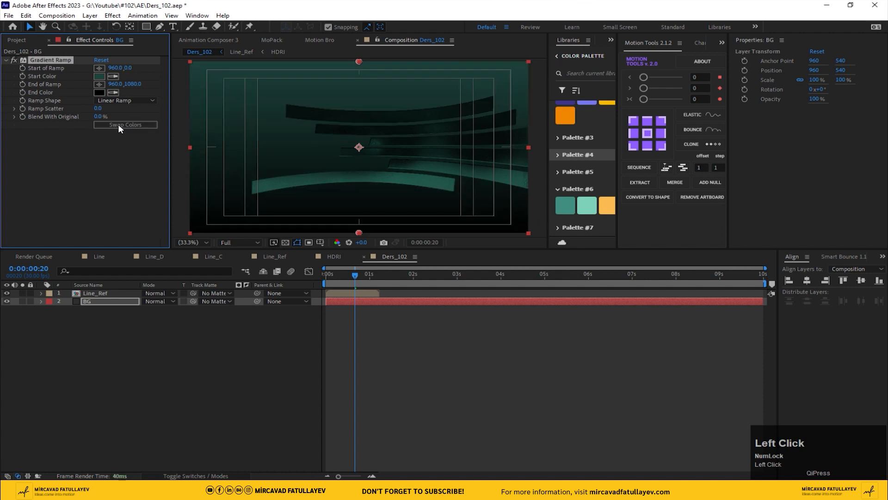
# Set the Gradient Ramp start color to 1E453E
pyautogui.click(99, 76)
pyautogui.moveTo(253, 314)
pyautogui.mouseDown()
pyautogui.moveTo(256, 303)
pyautogui.moveTo(265, 316)
pyautogui.moveTo(257, 322)
pyautogui.mouseUp()
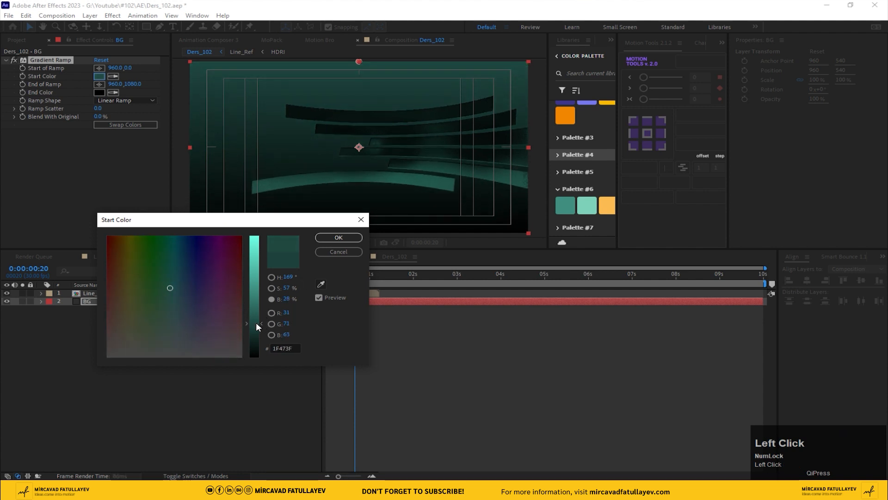
pyautogui.click(338, 237)
# Apply the Echo effect to the Line_Ref layer in Ders_102
pyautogui.moveTo(355, 276)
pyautogui.mouseDown()
pyautogui.moveTo(376, 276)
pyautogui.moveTo(344, 277)
pyautogui.moveTo(352, 277)
pyautogui.mouseUp()
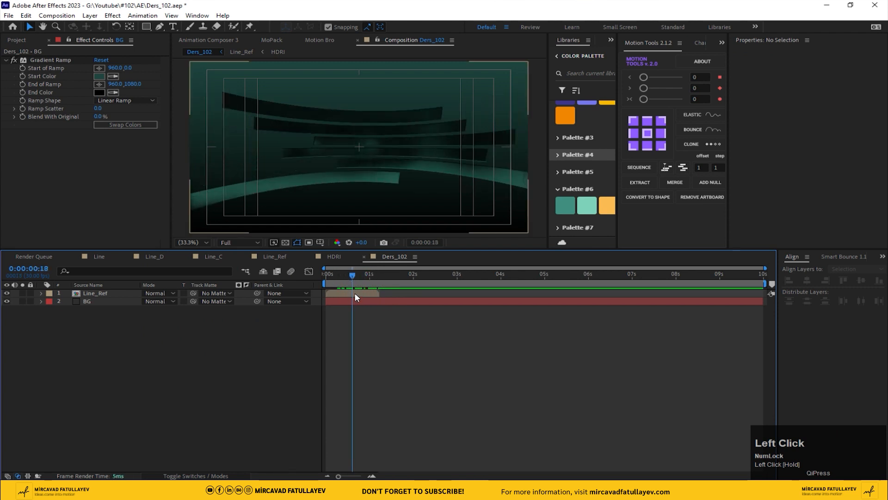
pyautogui.click(355, 295)
pyautogui.hotkey('ctrl', 'space')
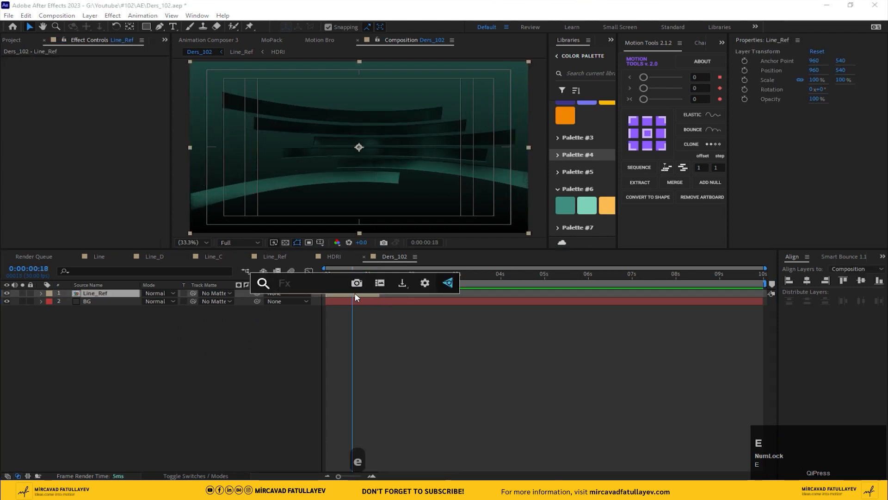
pyautogui.write('ec')
pyautogui.click(326, 327)
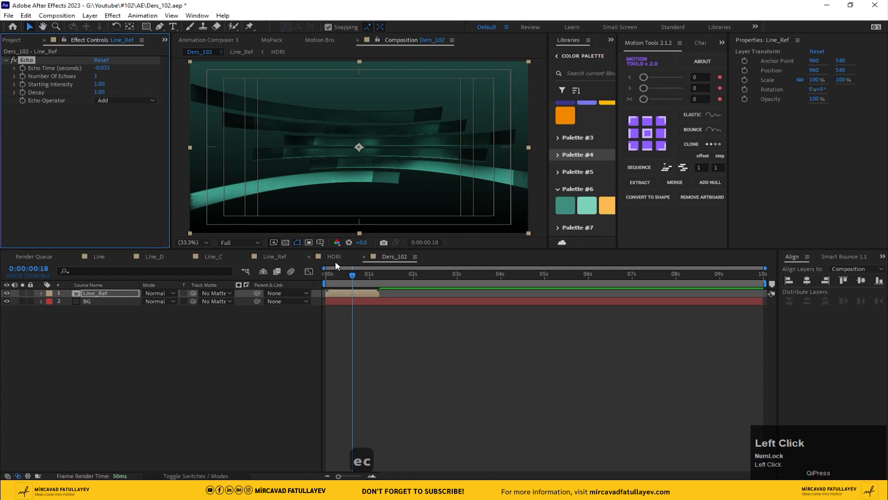
# Set the Echo operator to Maximum and the number of echoes to 8
pyautogui.click(119, 101)
pyautogui.click(129, 121)
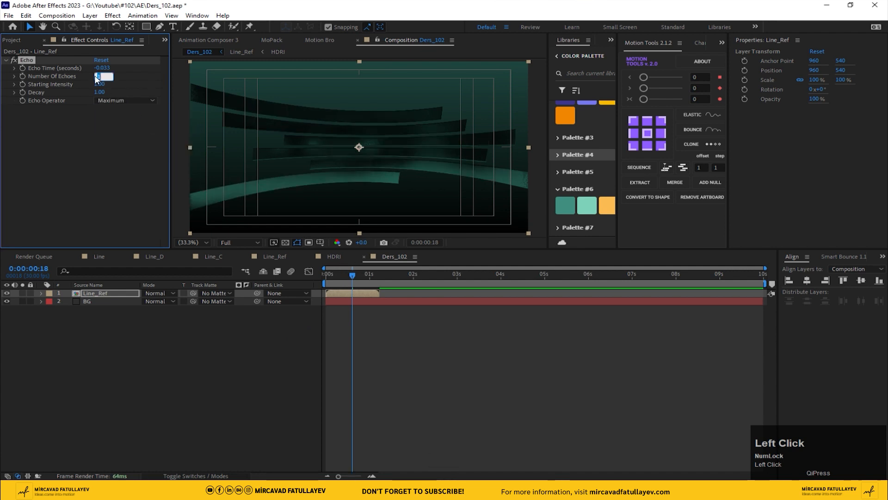
pyautogui.write('8')
pyautogui.press('Return')
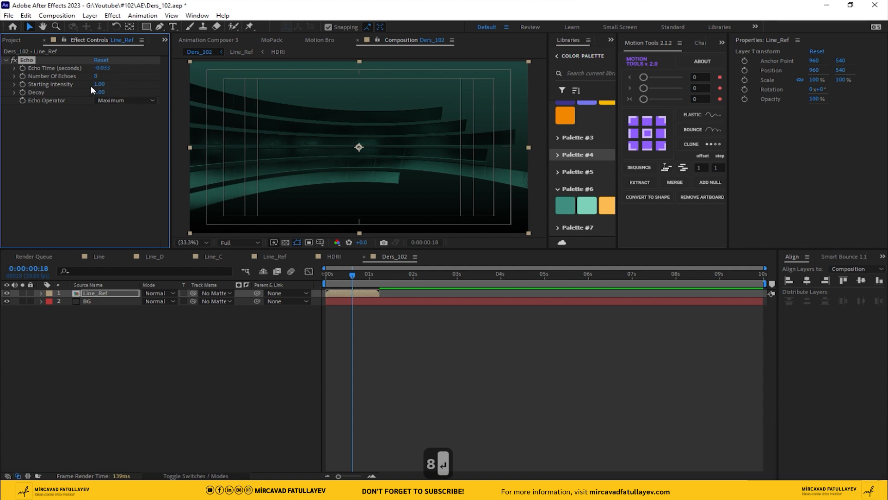
# Set the Echo decay to 0.3
pyautogui.click(100, 92)
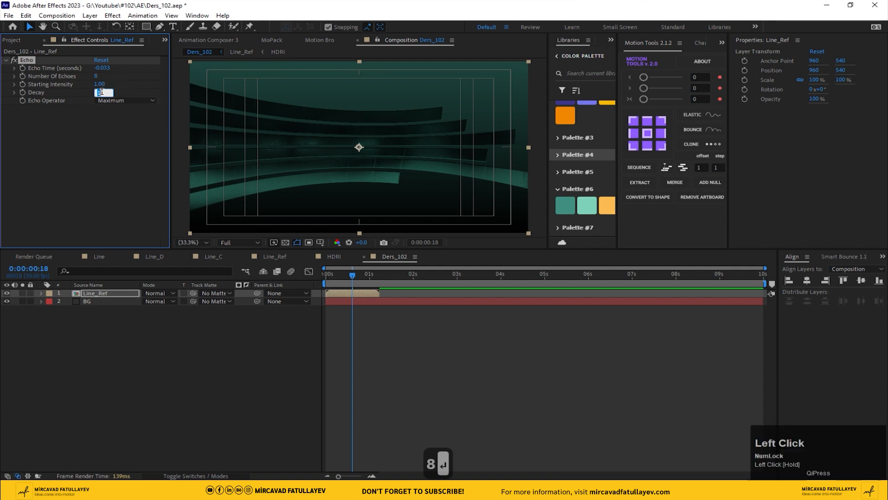
pyautogui.write('0.3')
pyautogui.press('Return')
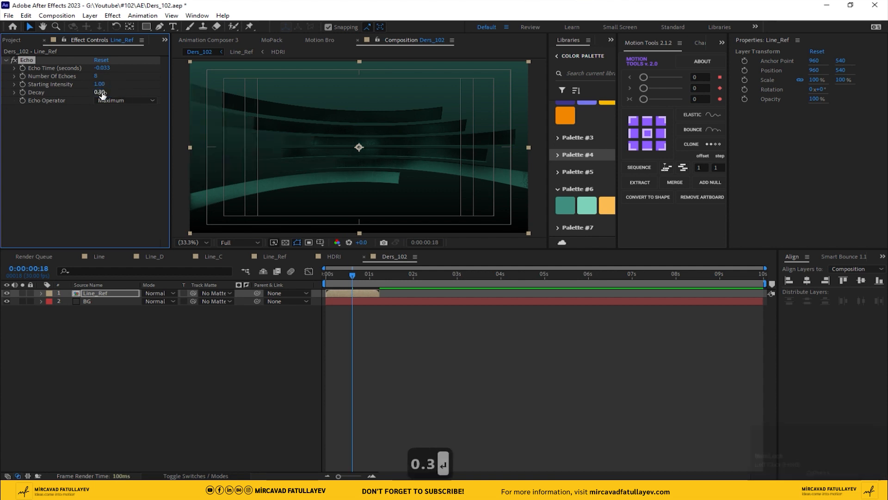
# Set the Echo time to -0.100 seconds
pyautogui.scroll(3, 324, 170)
pyautogui.moveTo(312, 160); pyautogui.dragTo(517, 192)
pyautogui.click(106, 69)
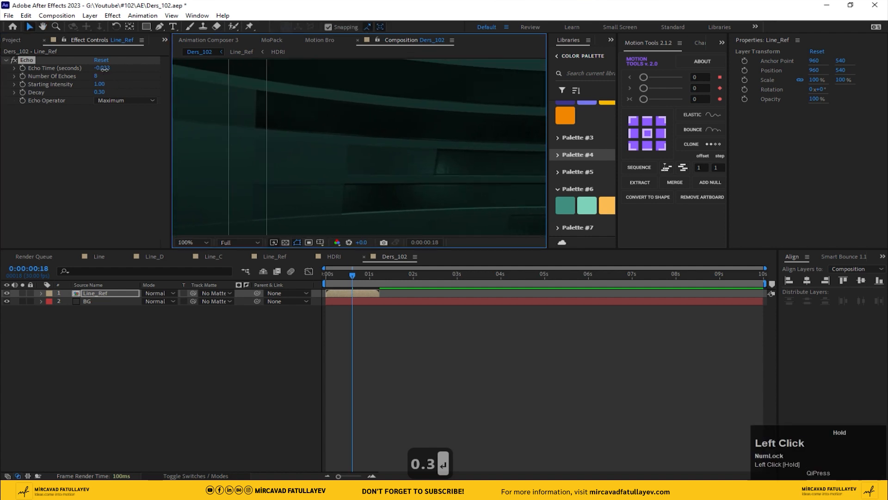
pyautogui.moveTo(105, 69); pyautogui.dragTo(110, 75)
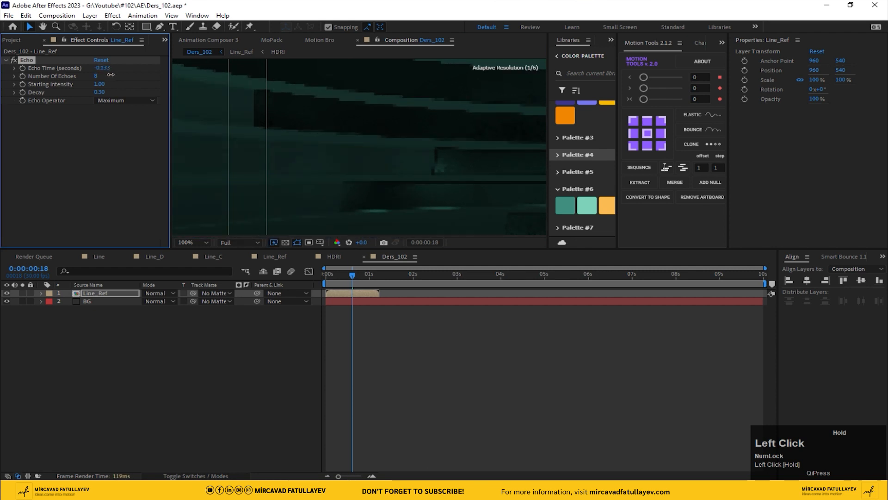
pyautogui.scroll(-2, 310, 118)
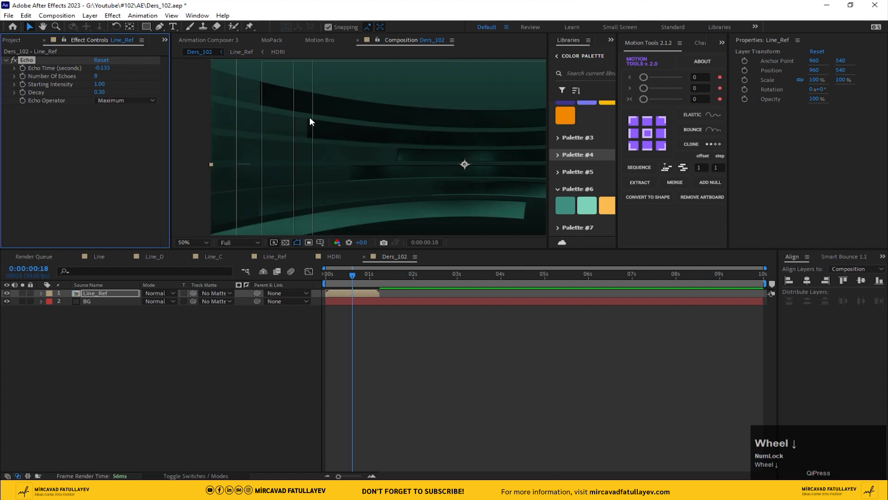
pyautogui.click(116, 69)
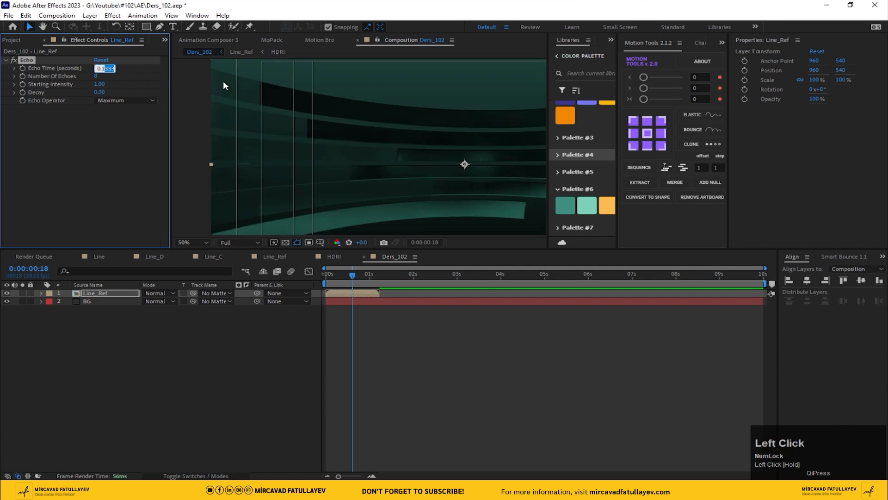
pyautogui.write('00')
pyautogui.press('Return')
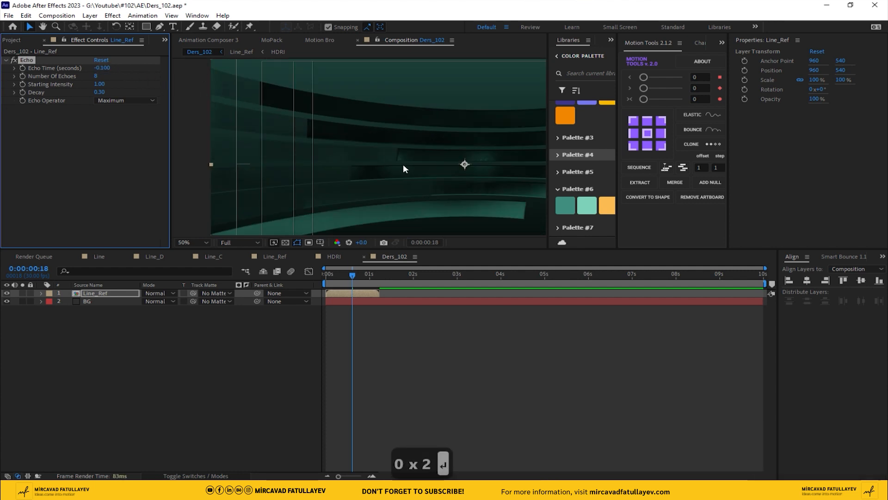
# Set the work area end at about 1 second 11 frames and preview the Ders_102 animation
pyautogui.click(353, 280)
pyautogui.press('space')
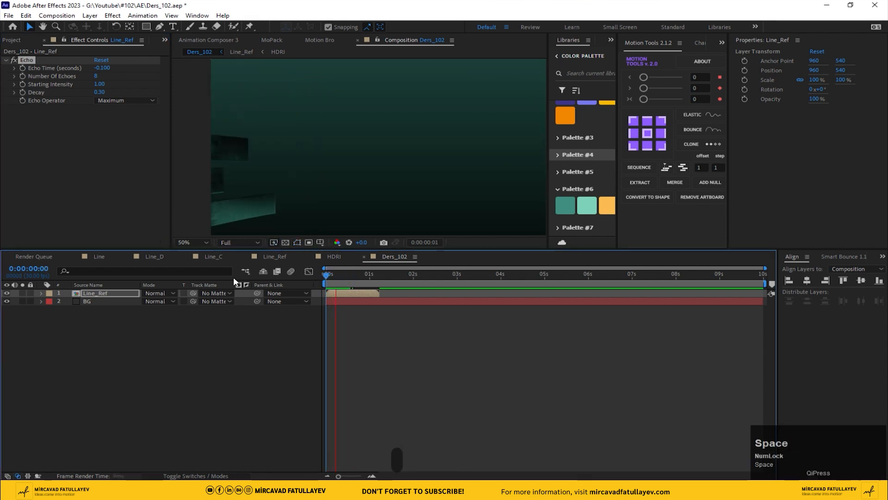
pyautogui.moveTo(382, 273)
pyautogui.mouseDown()
pyautogui.moveTo(347, 273)
pyautogui.moveTo(387, 278)
pyautogui.mouseUp()
pyautogui.click(191, 242)
pyautogui.click(212, 263)
pyautogui.press('n')
pyautogui.press('space')
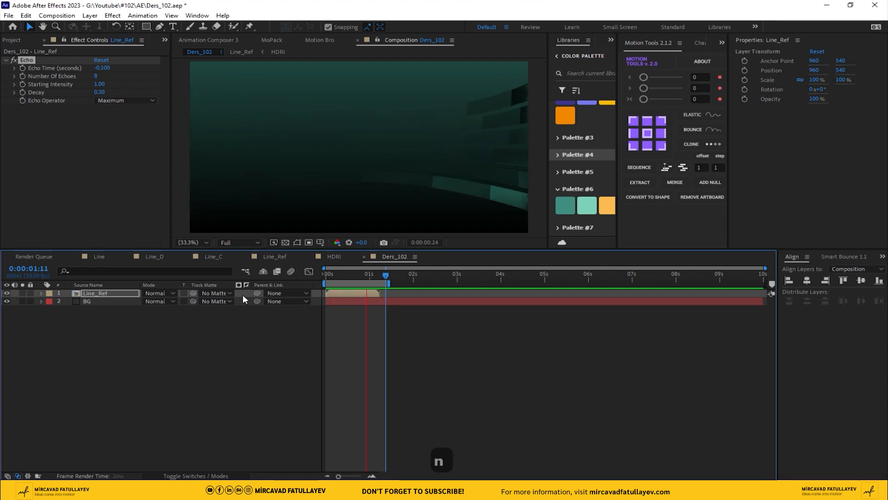
pyautogui.press('space')
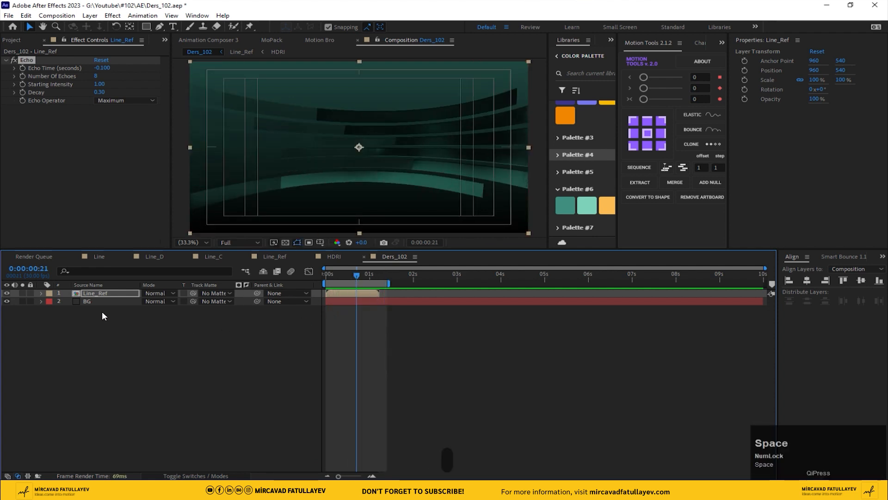
# Apply Deep Glow to the Line_Ref layer and open its Chromatic Aberration settings
pyautogui.hotkey('ctrl', 'space')
pyautogui.write('de')
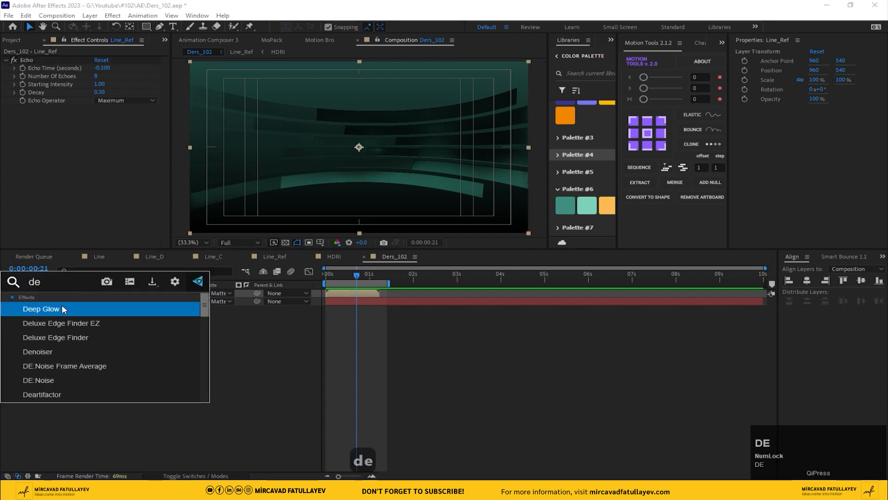
pyautogui.click(62, 305)
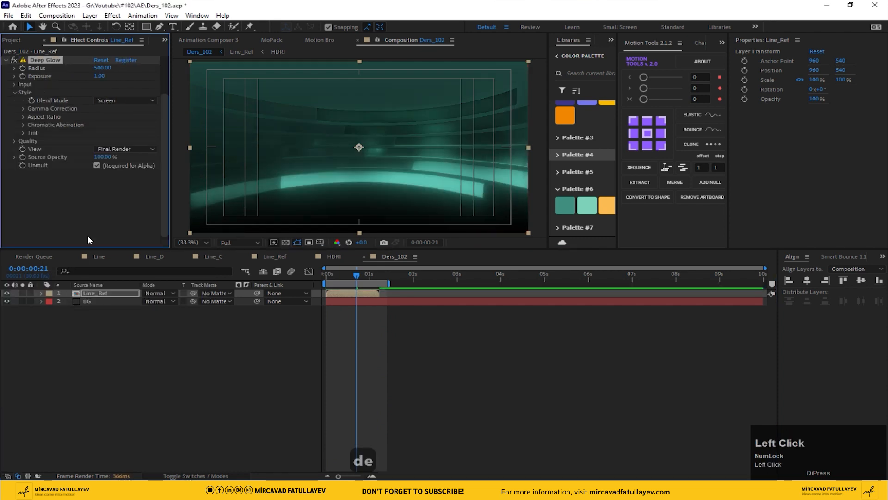
pyautogui.click(96, 164)
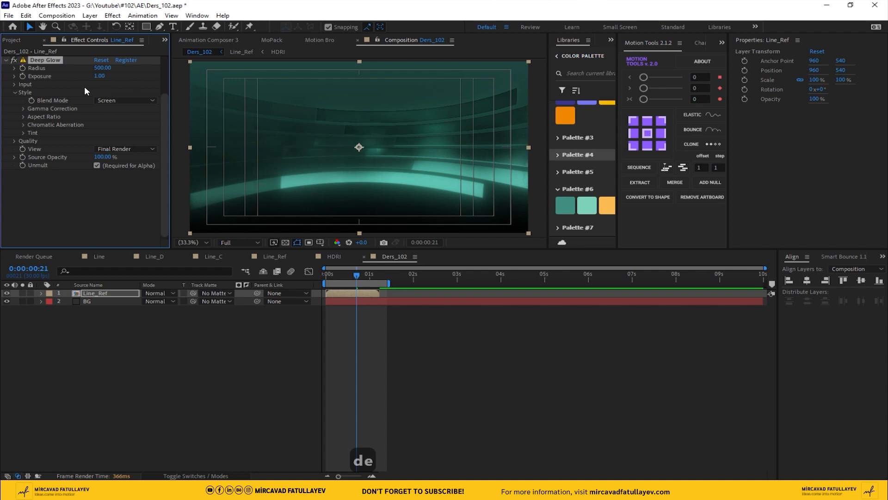
pyautogui.click(20, 121)
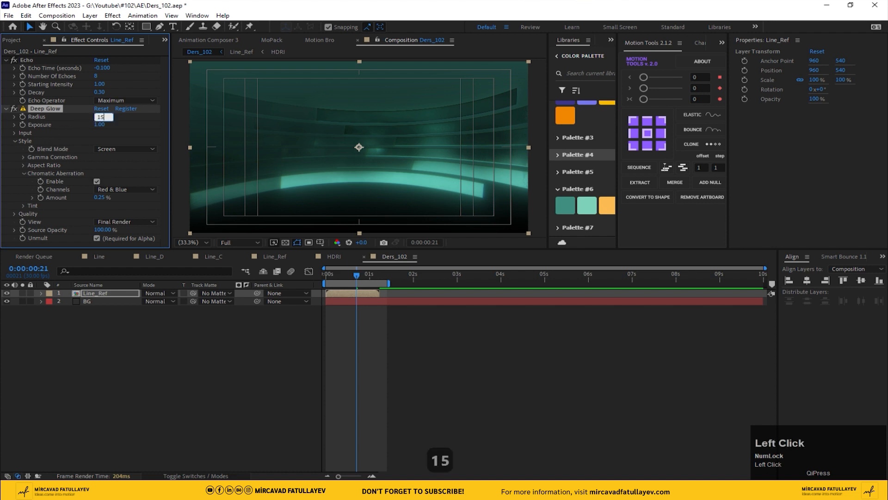
# Set the Deep Glow radius to 100
pyautogui.write('0')
pyautogui.press('Return')
pyautogui.scroll(3, 366, 166)
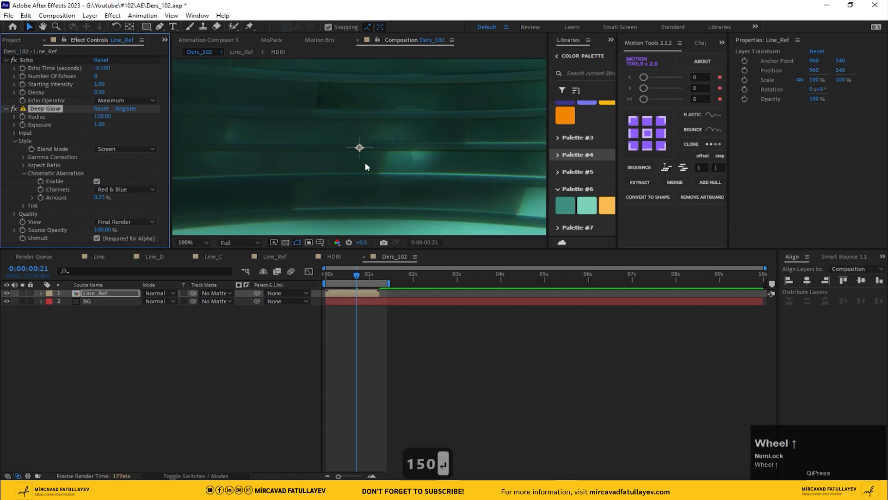
pyautogui.click(103, 117)
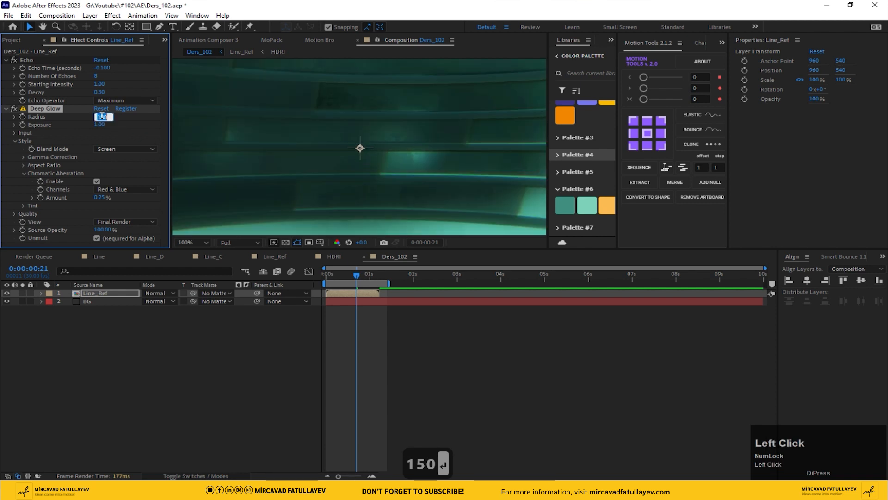
pyautogui.write('100')
pyautogui.press('Return')
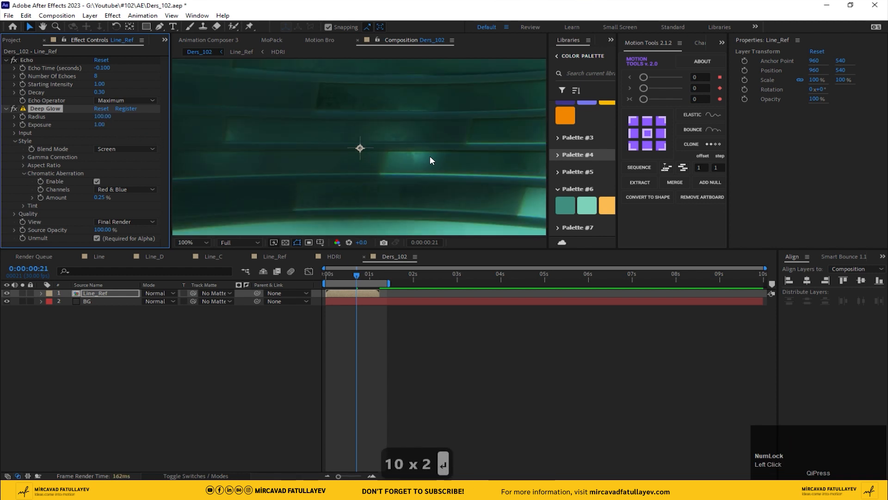
# Try a chromatic aberration amount of about 1.31% with Red & Green channels
pyautogui.scroll(-2, 416, 157)
pyautogui.middleClick(396, 153)
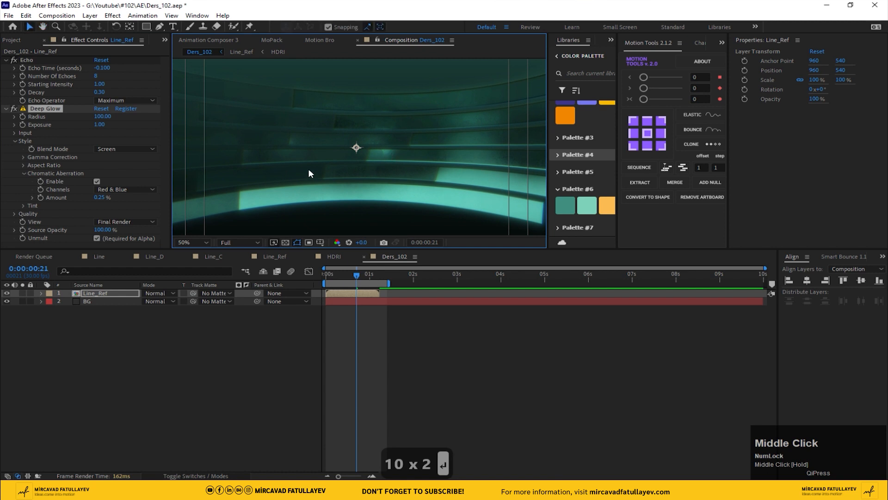
pyautogui.moveTo(100, 200)
pyautogui.mouseDown()
pyautogui.moveTo(140, 198)
pyautogui.moveTo(97, 204)
pyautogui.mouseUp()
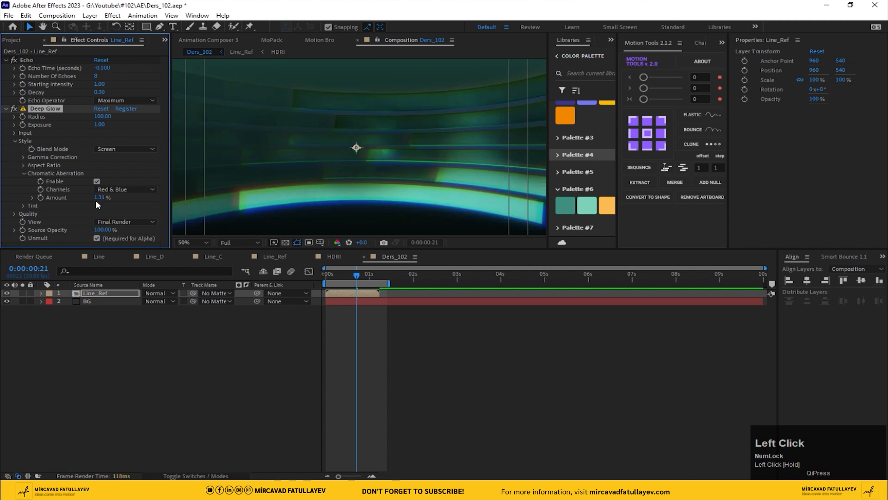
pyautogui.click(118, 189)
pyautogui.click(139, 199)
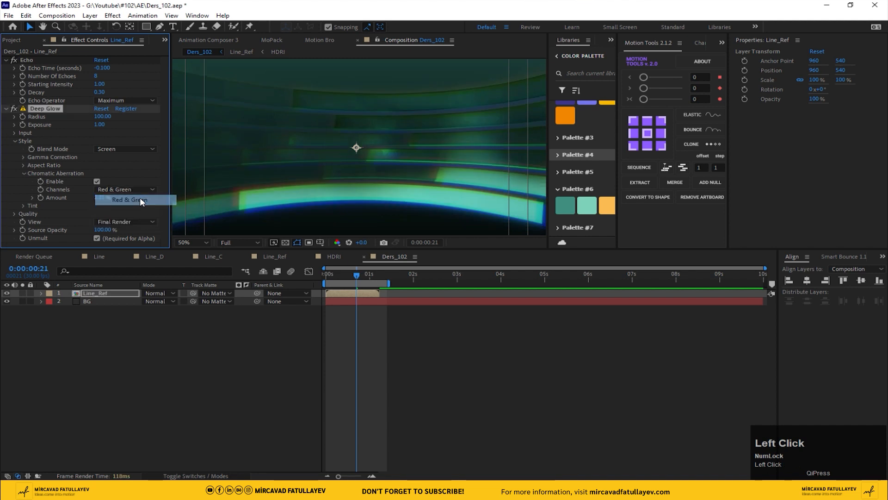
# Reset the chromatic aberration amount and switch the channels back to Red & Blue
pyautogui.rightClick(54, 196)
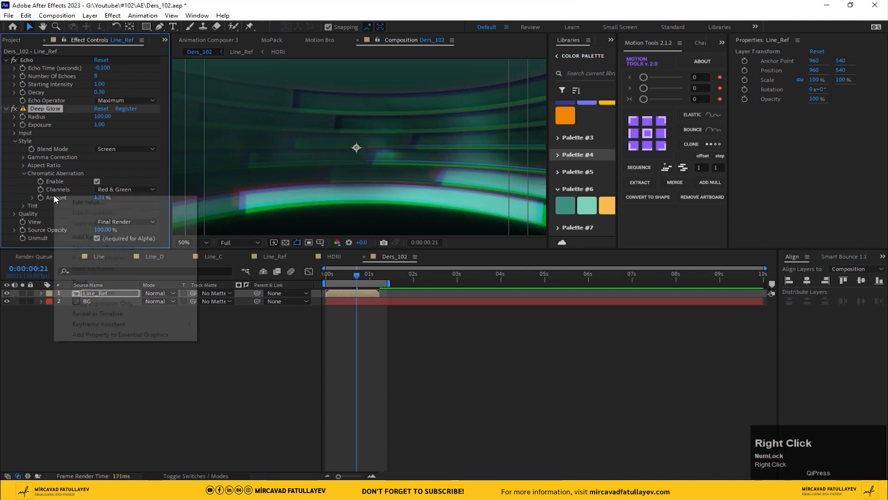
pyautogui.click(78, 281)
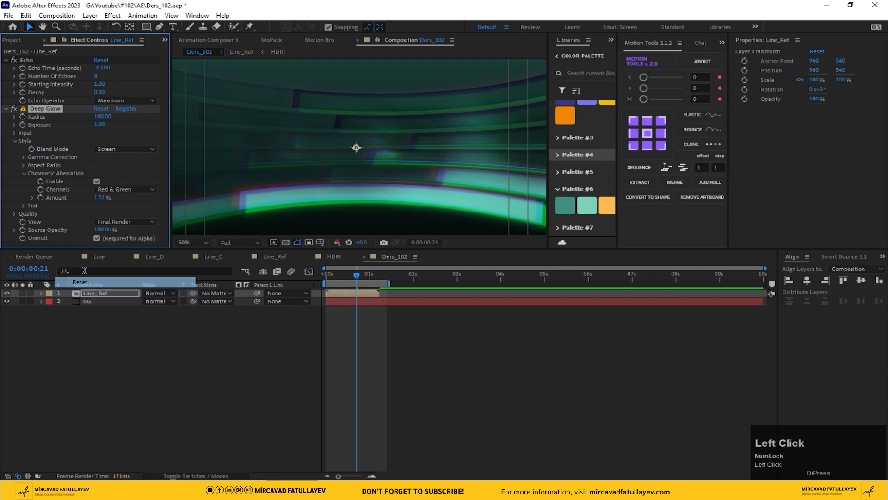
pyautogui.click(123, 188)
pyautogui.click(129, 208)
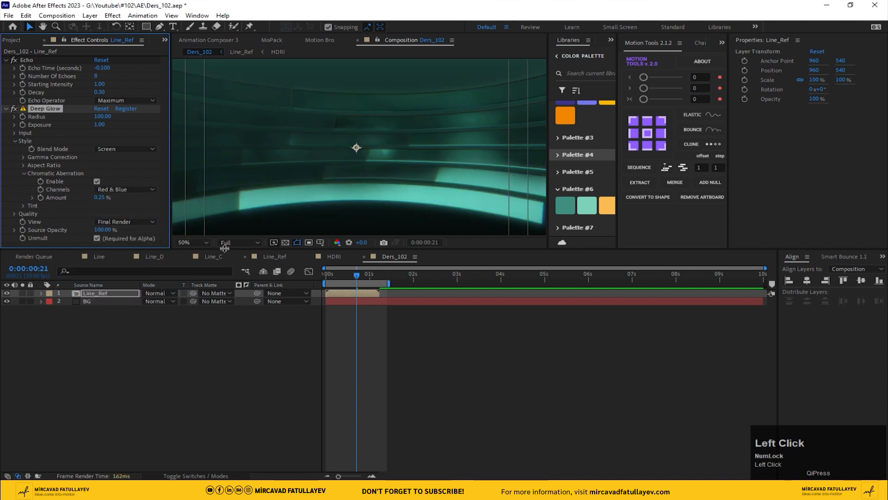
# Fit the composition view and preview the glowing lines animation
pyautogui.click(188, 241)
pyautogui.click(196, 262)
pyautogui.click(360, 306)
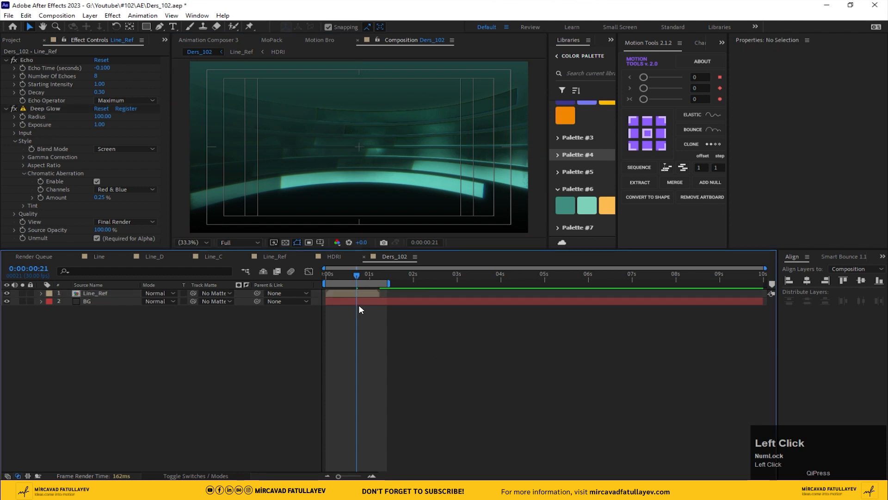
pyautogui.press('space')
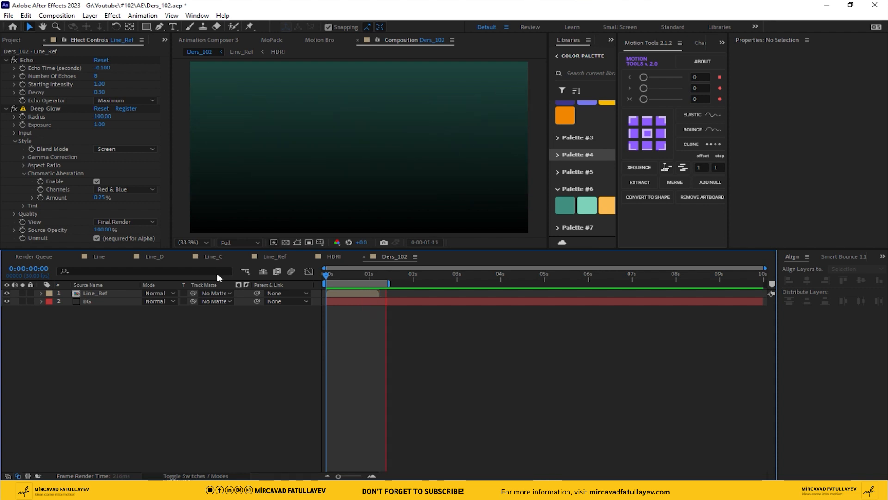
pyautogui.press('space')
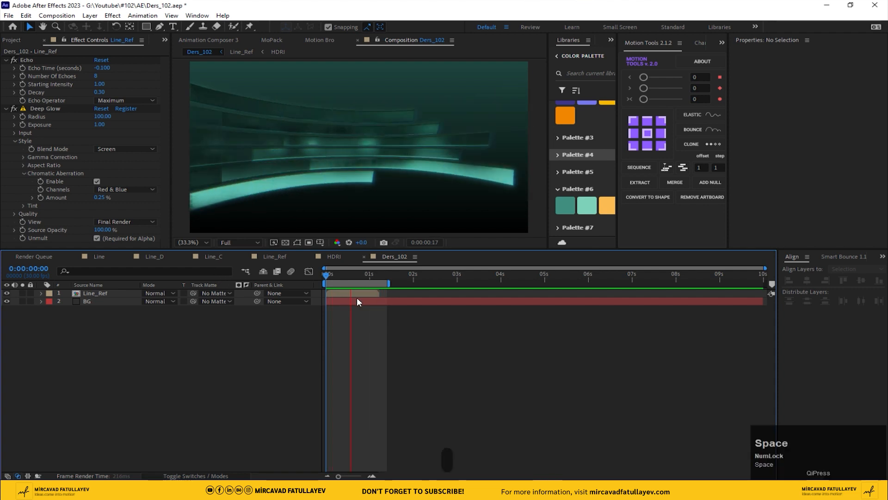
# Disable the Tint effect on the HDRI composition's layer and return to Ders_102
pyautogui.click(333, 256)
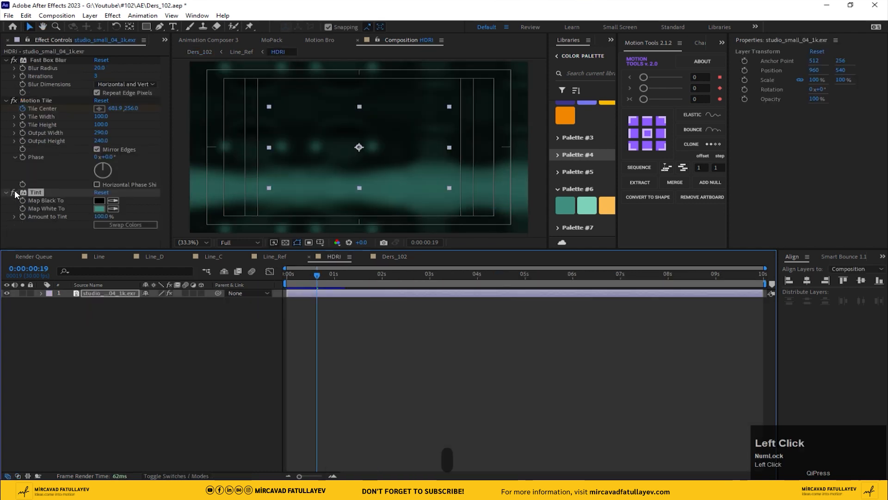
pyautogui.click(14, 192)
pyautogui.click(387, 255)
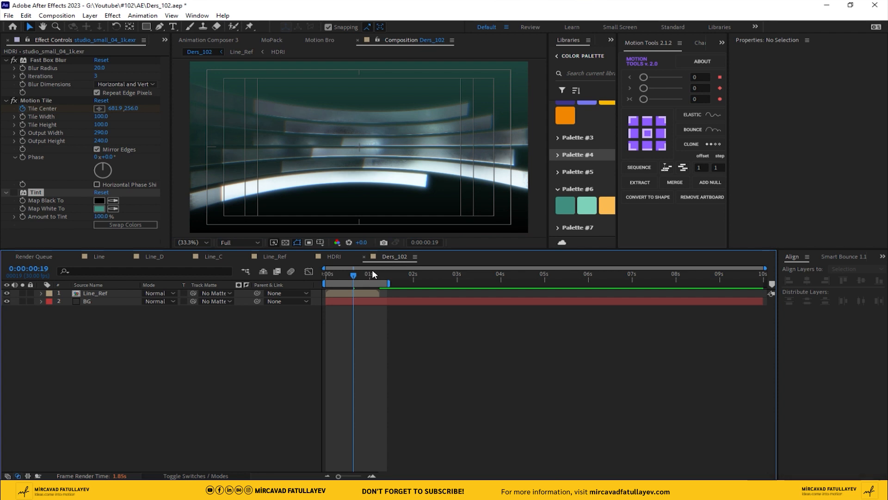
# Darken the BG layer's Gradient Ramp start color
pyautogui.moveTo(364, 279)
pyautogui.mouseDown()
pyautogui.moveTo(334, 275)
pyautogui.moveTo(351, 274)
pyautogui.mouseUp()
pyautogui.click(80, 301)
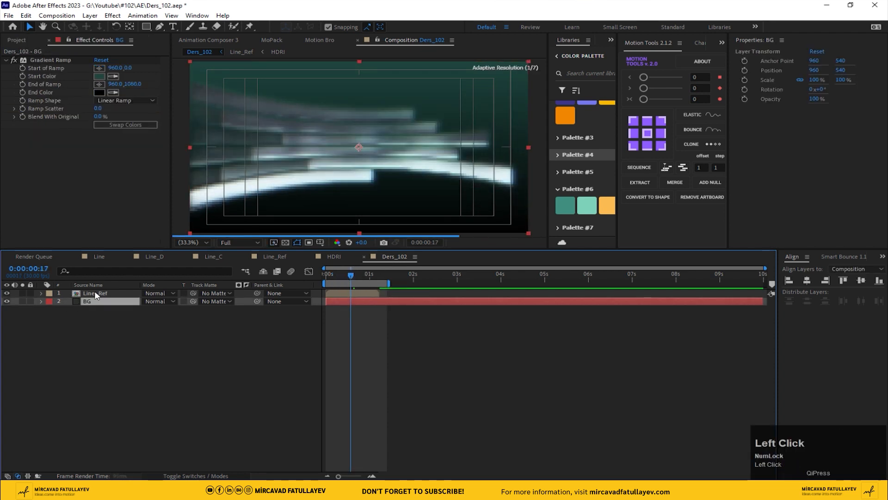
pyautogui.click(99, 76)
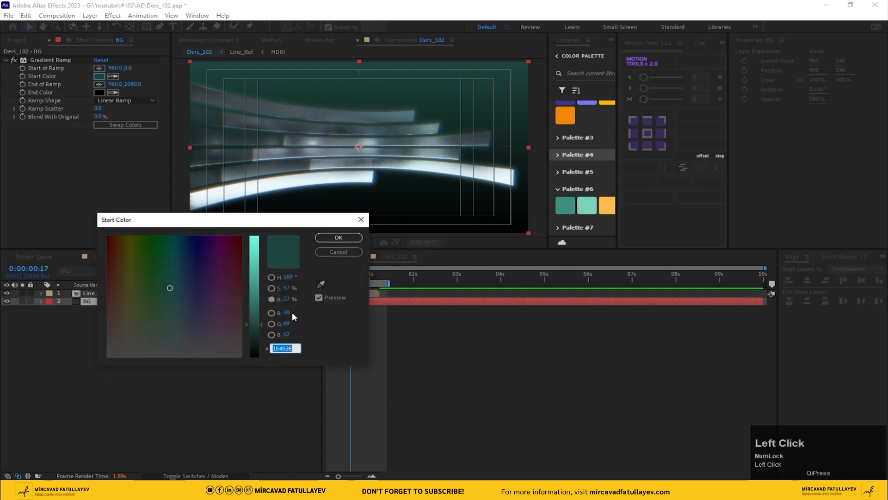
pyautogui.moveTo(262, 324); pyautogui.dragTo(265, 339)
pyautogui.click(339, 237)
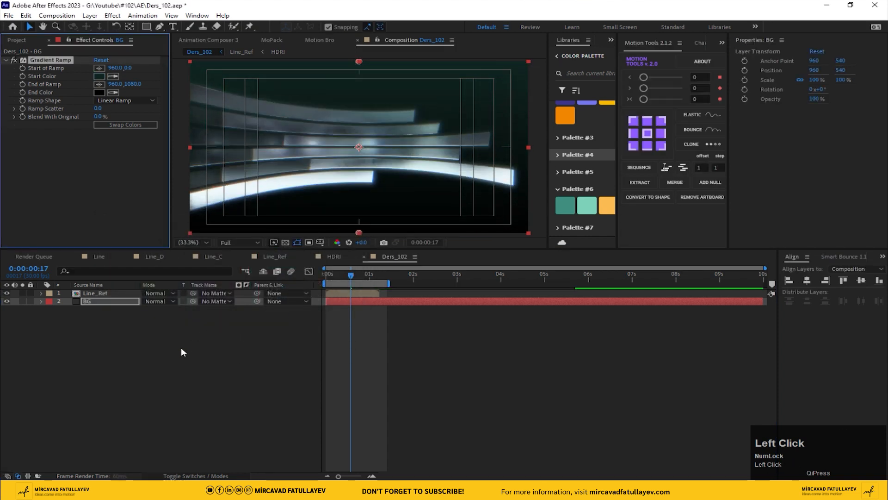
pyautogui.click(168, 362)
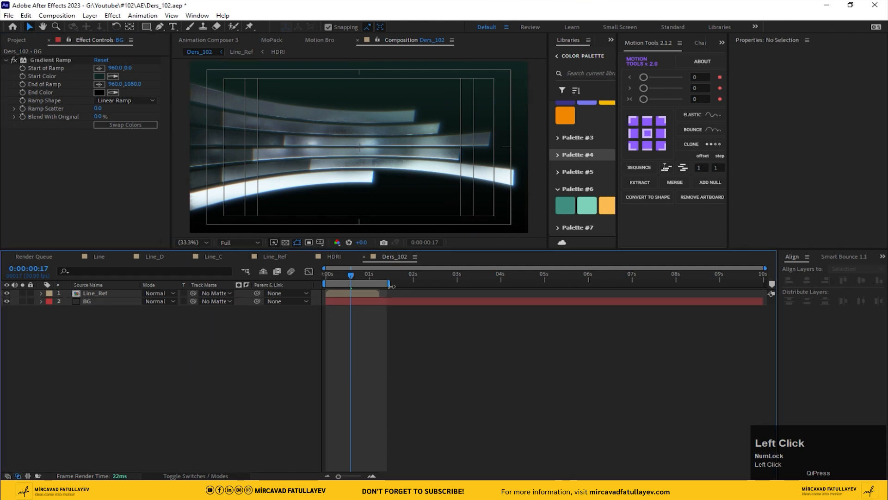
# Open the HDRI composition, re-enable the Tint effect, and set its Map White To color to the light cream palette swatch
pyautogui.click(337, 254)
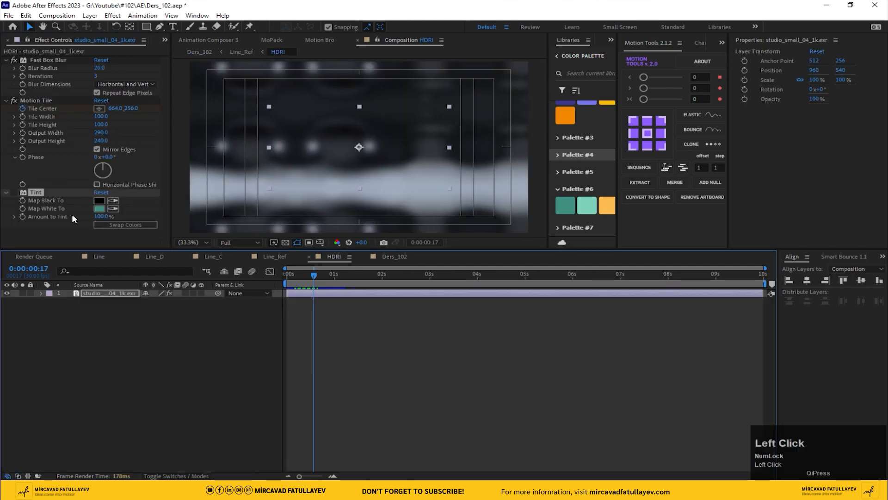
pyautogui.click(14, 192)
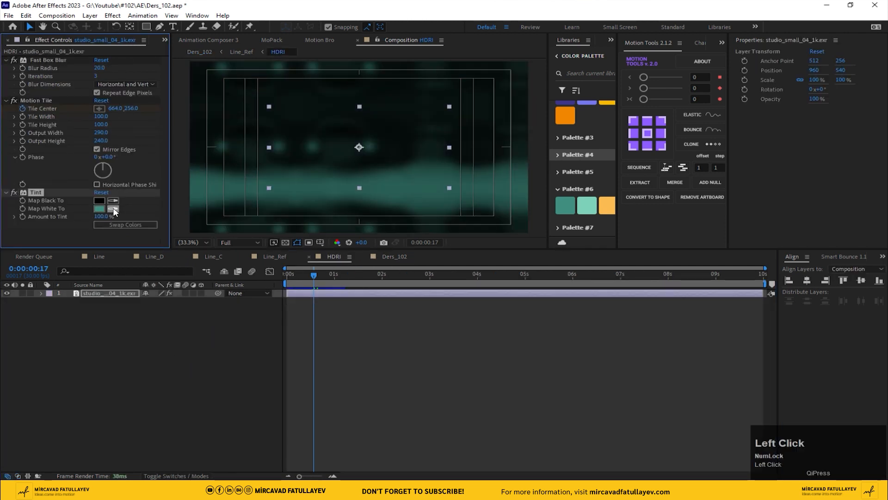
pyautogui.click(611, 200)
pyautogui.moveTo(617, 179); pyautogui.dragTo(728, 172)
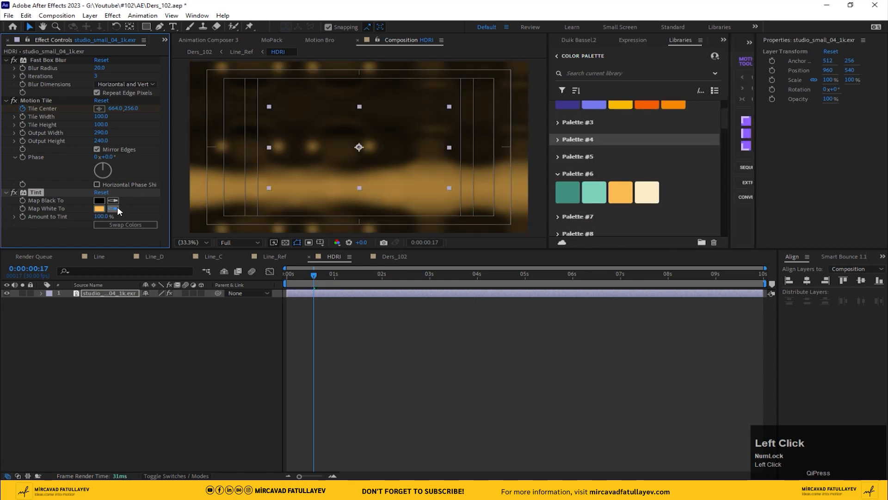
pyautogui.click(649, 200)
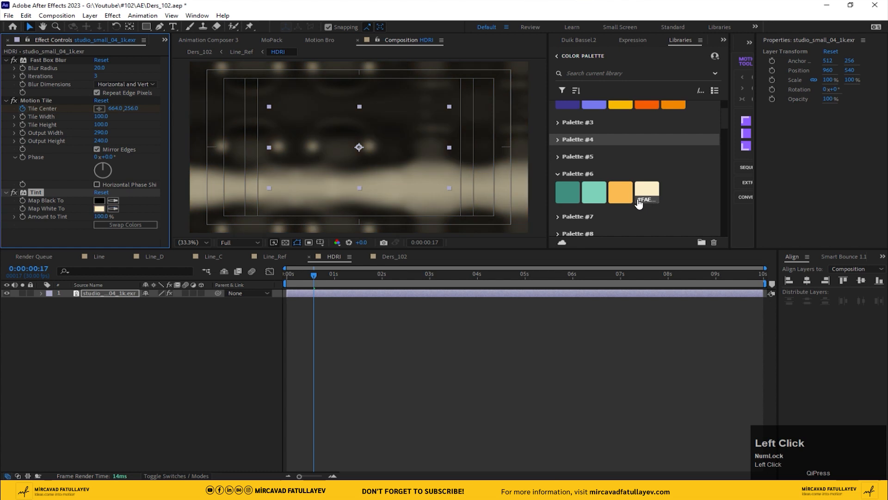
# Return to Ders_102 and try Deep Glow radius values of 150 and 500 on the Line_Ref layer
pyautogui.click(381, 256)
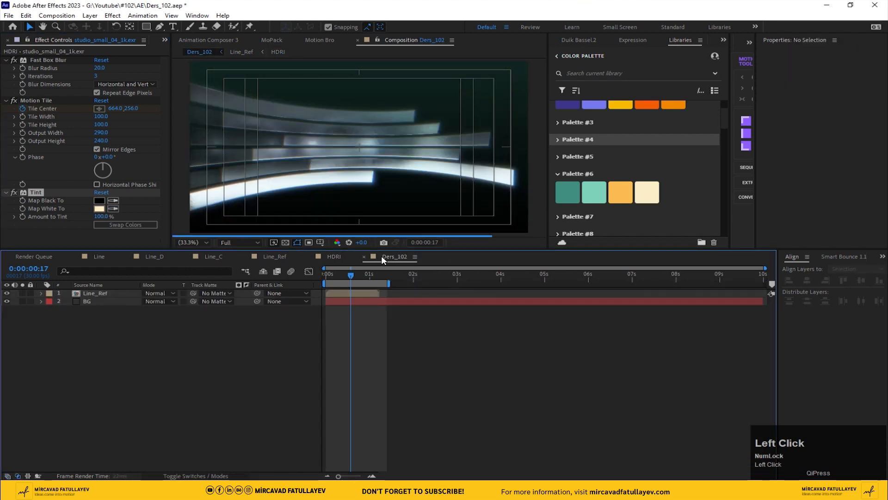
pyautogui.moveTo(349, 275)
pyautogui.mouseDown()
pyautogui.moveTo(339, 274)
pyautogui.moveTo(354, 273)
pyautogui.mouseUp()
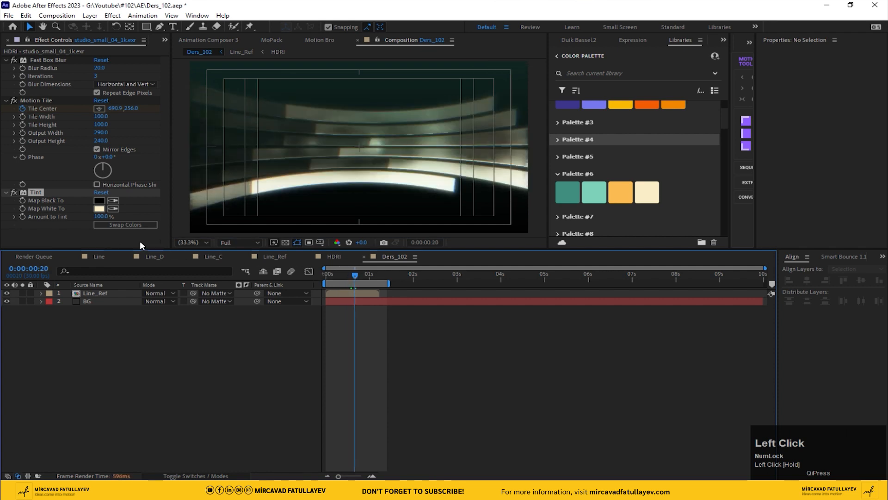
pyautogui.scroll(1, 38, 144)
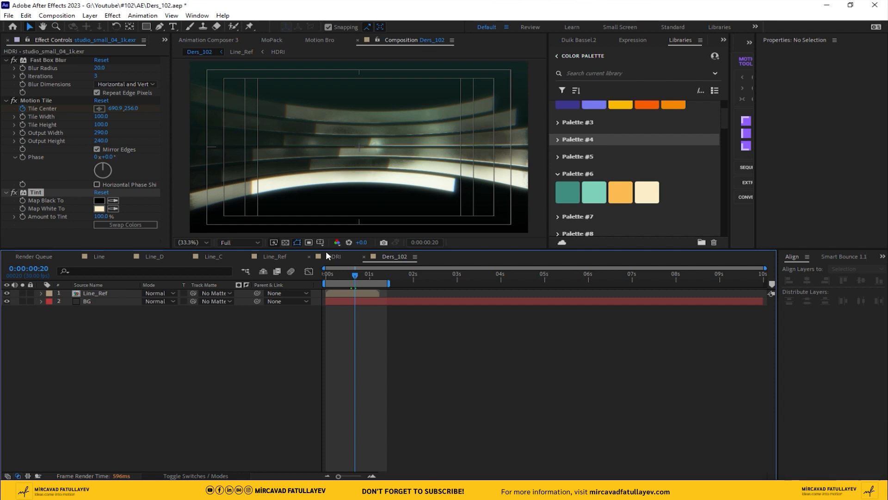
pyautogui.click(357, 294)
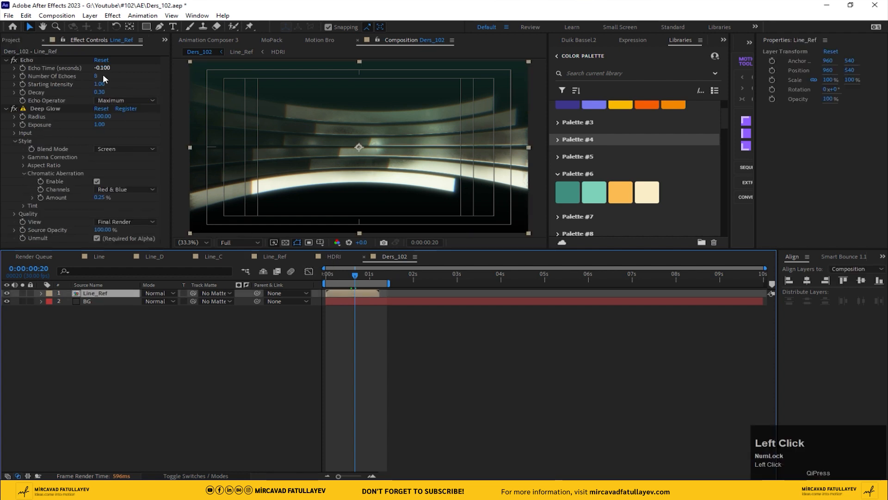
pyautogui.click(101, 117)
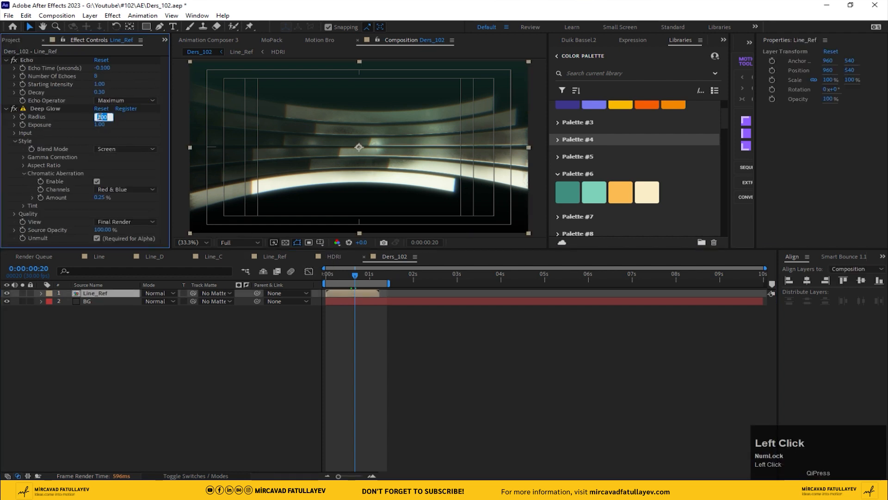
pyautogui.write('150')
pyautogui.press('Return')
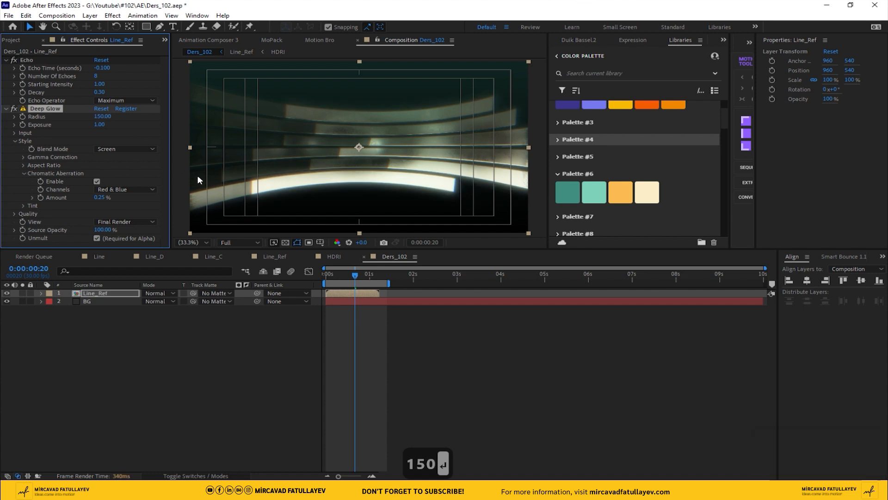
pyautogui.click(98, 118)
pyautogui.write('500')
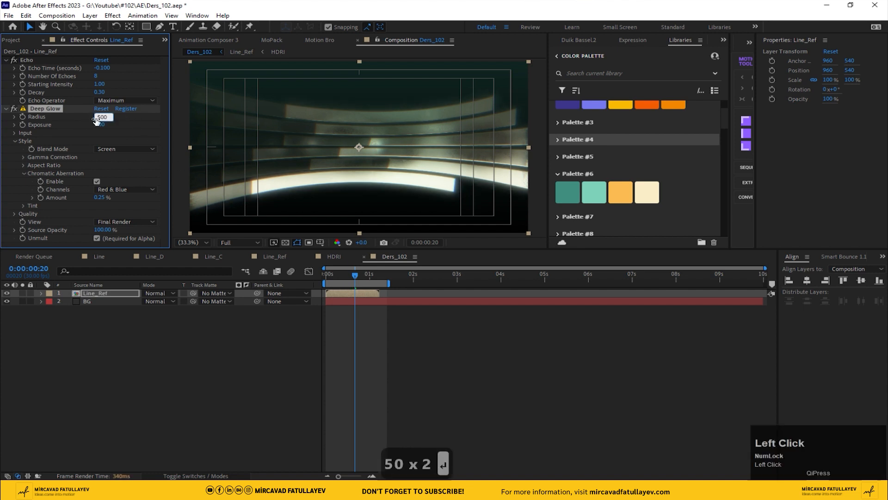
pyautogui.press('Return')
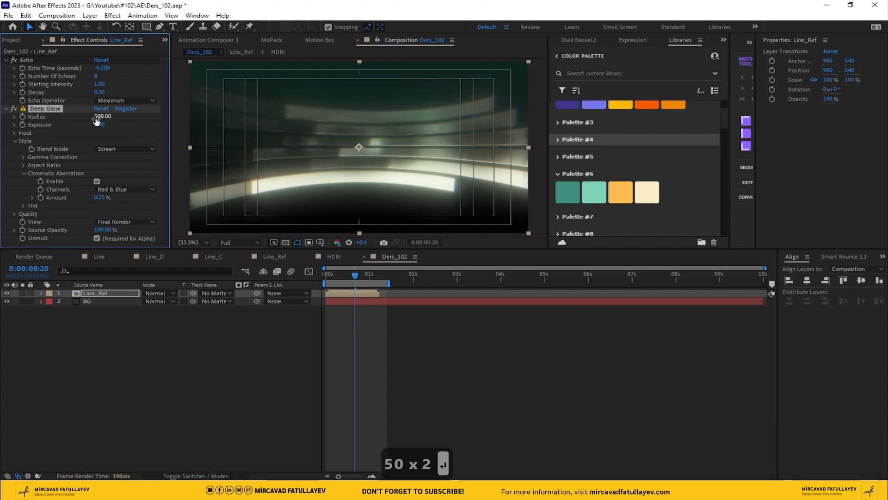
# Set the Line_Ref layer's Deep Glow radius to 200 and preview the composition from the start
pyautogui.click(97, 117)
pyautogui.write('200')
pyautogui.press('Return')
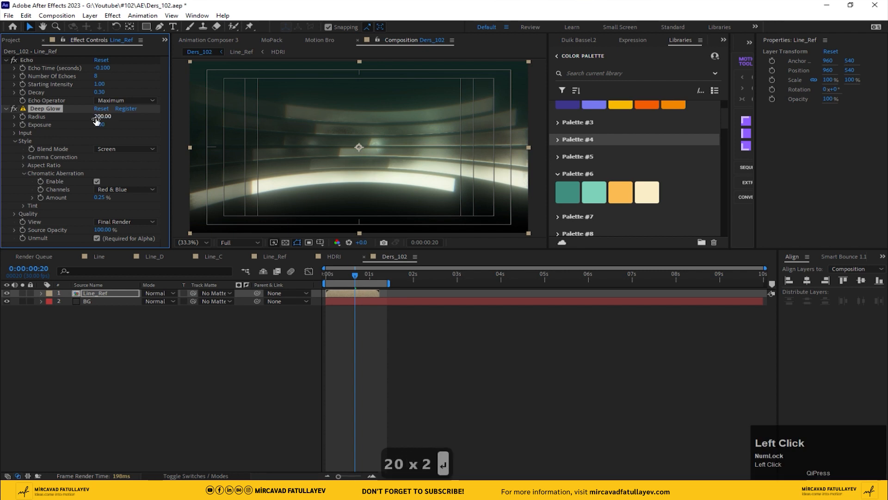
pyautogui.moveTo(354, 275); pyautogui.dragTo(159, 288)
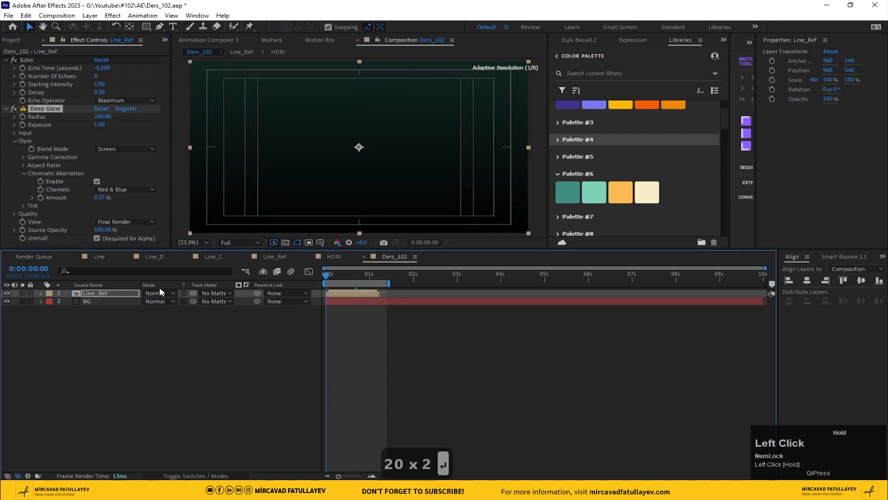
pyautogui.press('space')
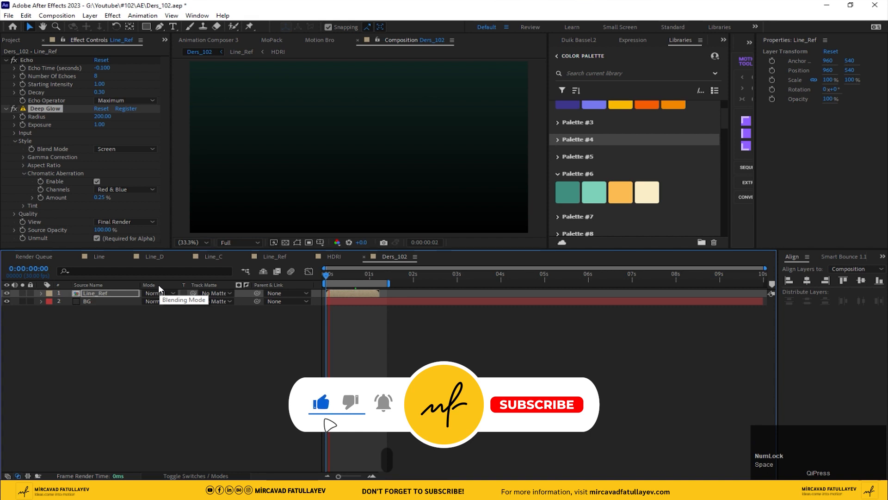